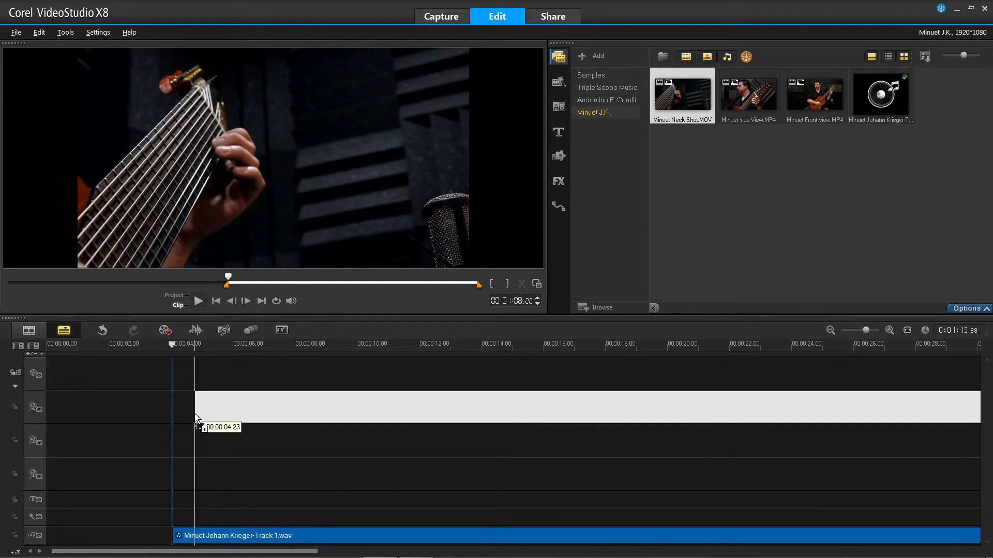
# - Place Minuet Neck Shot.MOV, Minuet side View.MP4 and Minuet Front view.MP4 on overlay tracks 1, 2 and 3
pyautogui.moveTo(263, 381); pyautogui.dragTo(263, 381)
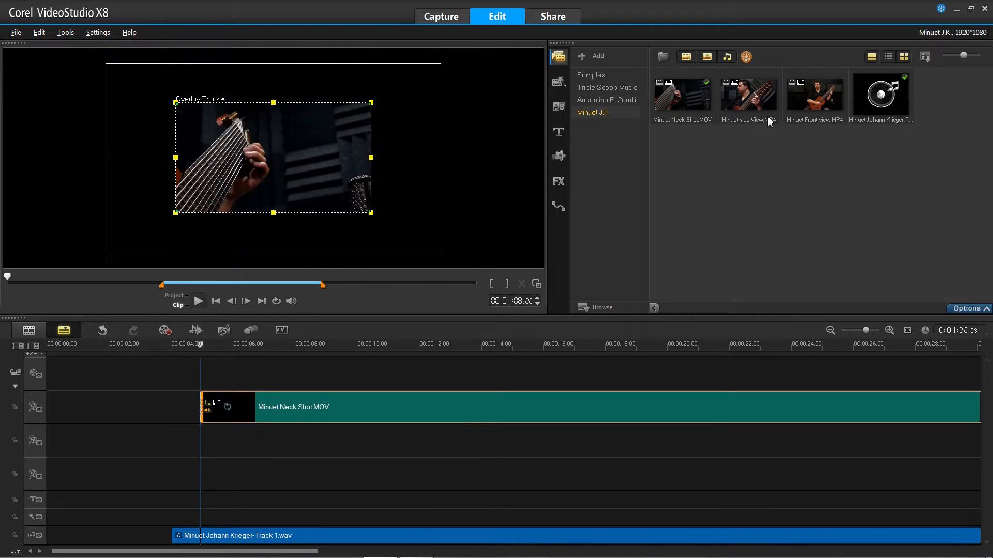
pyautogui.moveTo(758, 110); pyautogui.dragTo(189, 438)
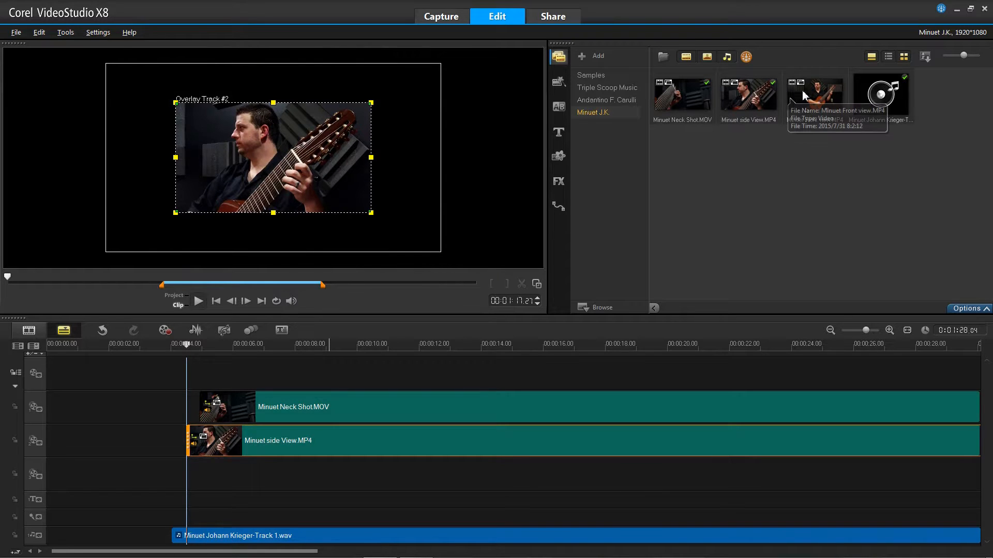
pyautogui.moveTo(792, 92); pyautogui.dragTo(200, 485)
pyautogui.click(235, 441)
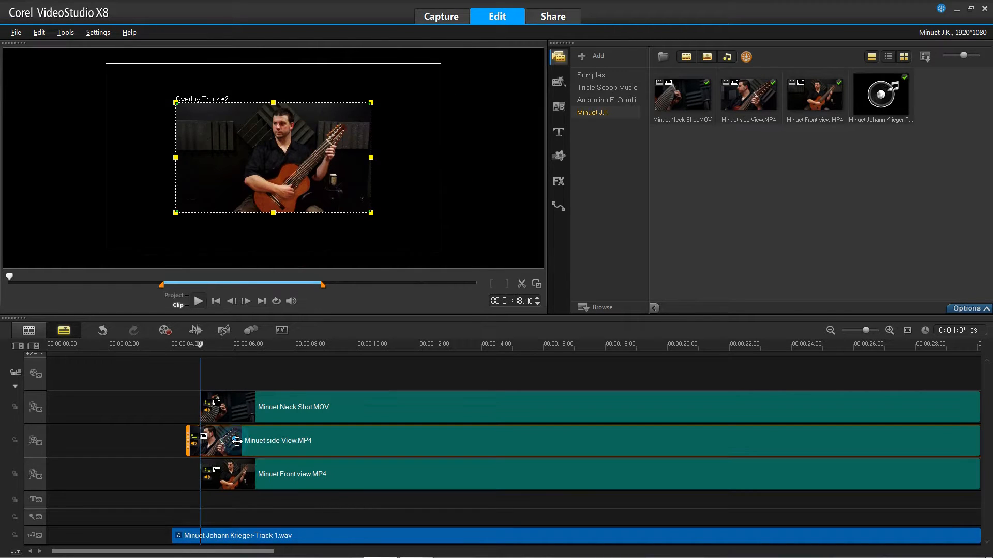
pyautogui.click(259, 412)
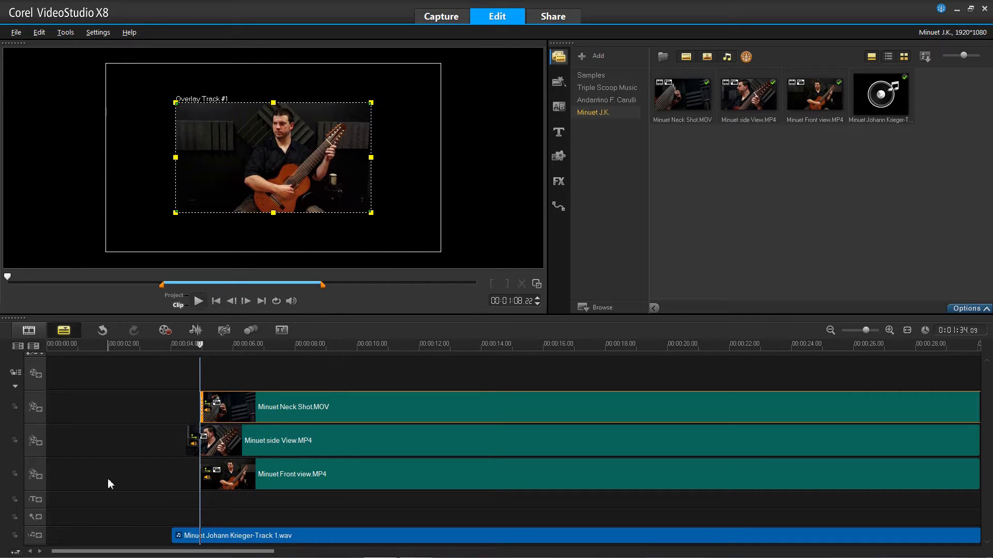
# - Disable the overlay tracks holding the side and front views, and fit the Minuet Neck Shot clip to the screen
pyautogui.click(32, 475)
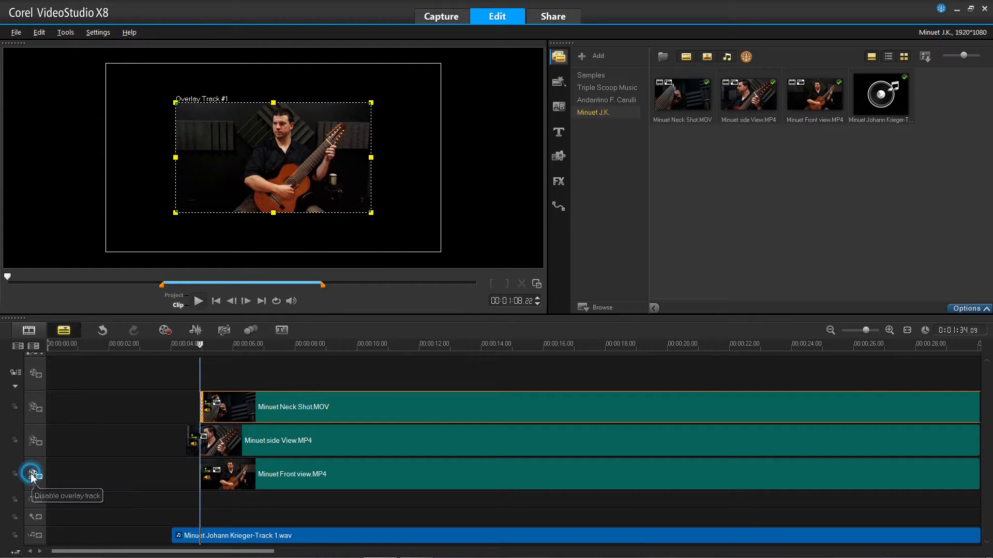
pyautogui.click(32, 441)
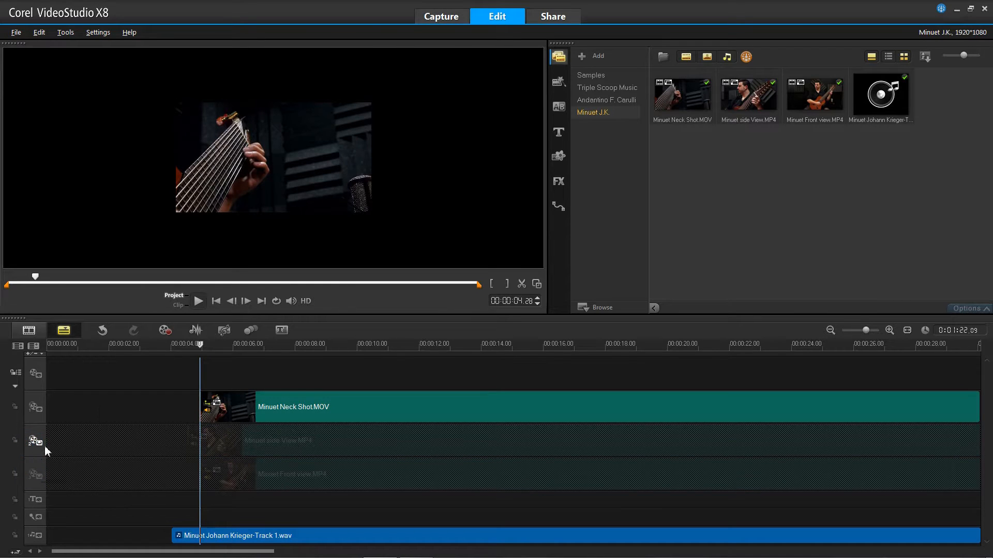
pyautogui.click(304, 412)
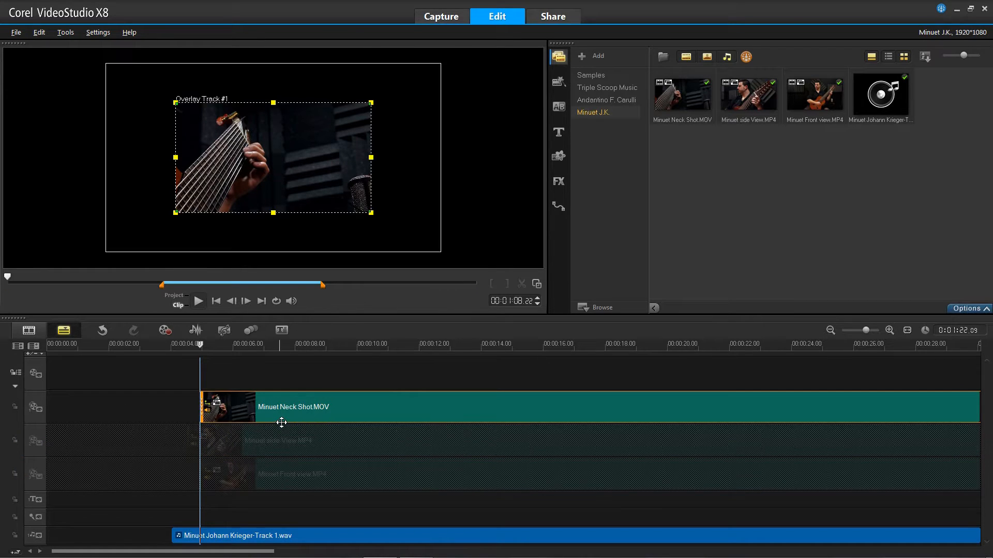
pyautogui.rightClick(279, 181)
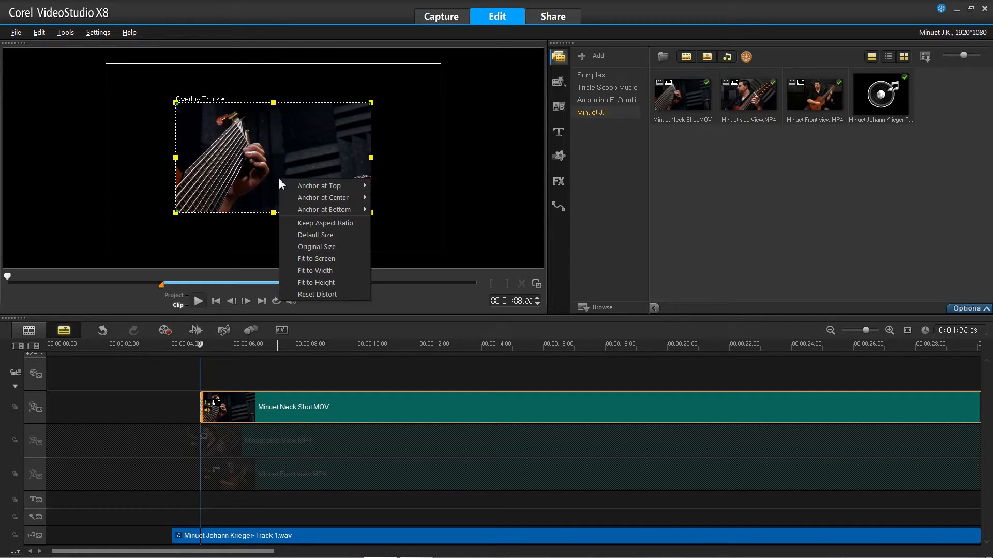
pyautogui.click(337, 259)
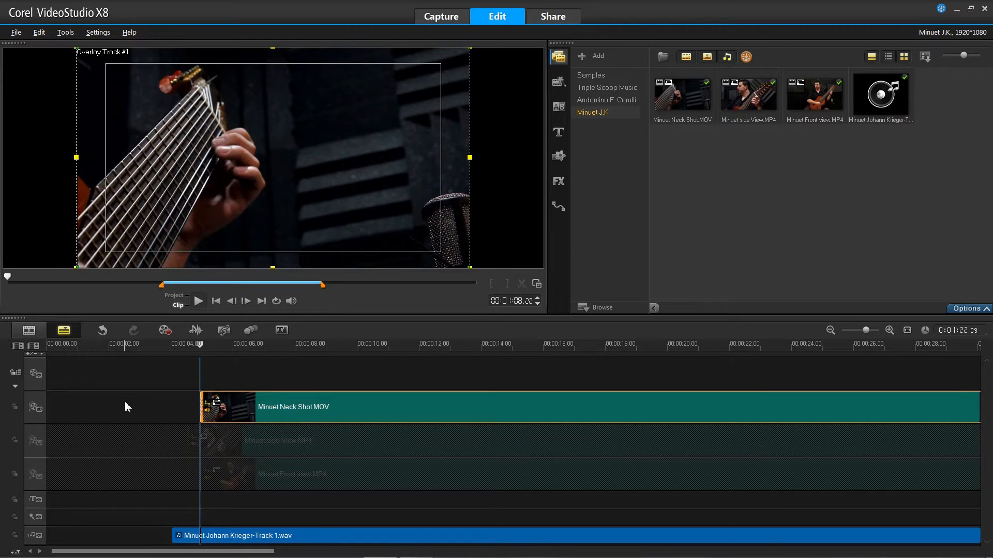
# - Add a marker at 00:00:04.00 on the timeline ruler and move the Minuet Neck Shot clip to start there
pyautogui.click(172, 355)
pyautogui.moveTo(274, 404); pyautogui.dragTo(243, 403)
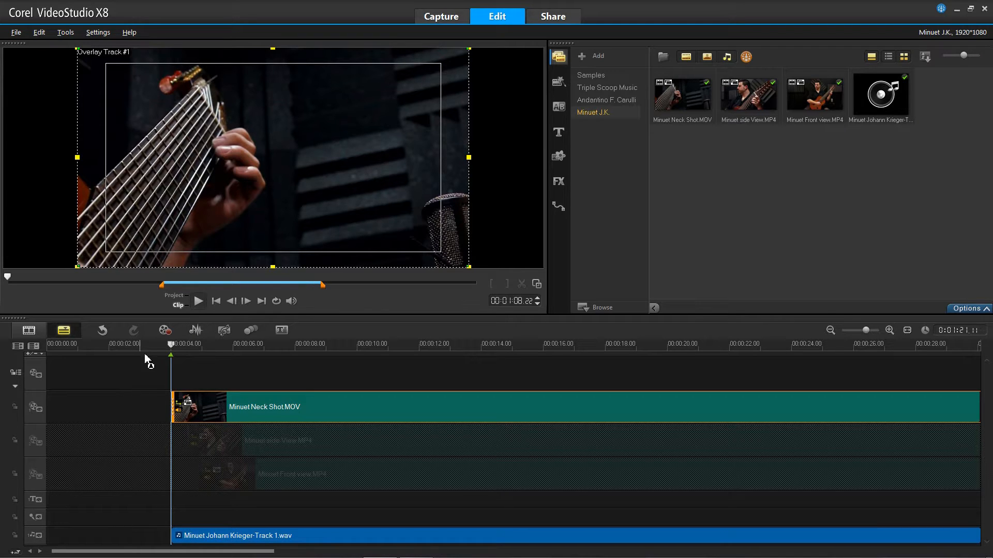
# - Play the Minuet Neck Shot clip to find where the playing begins, and split it at 00:00:06.12
pyautogui.click(201, 303)
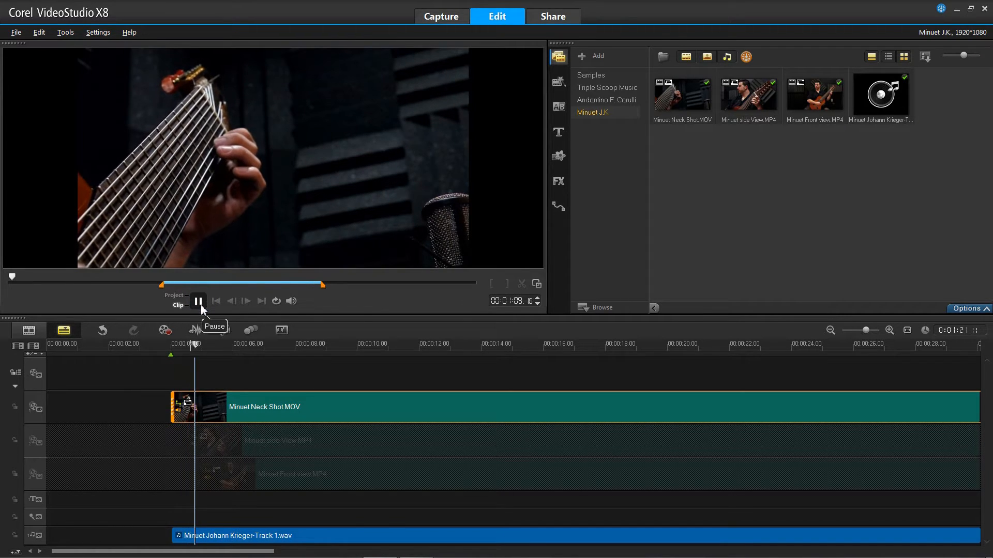
pyautogui.click(200, 304)
pyautogui.moveTo(256, 345); pyautogui.dragTo(242, 347)
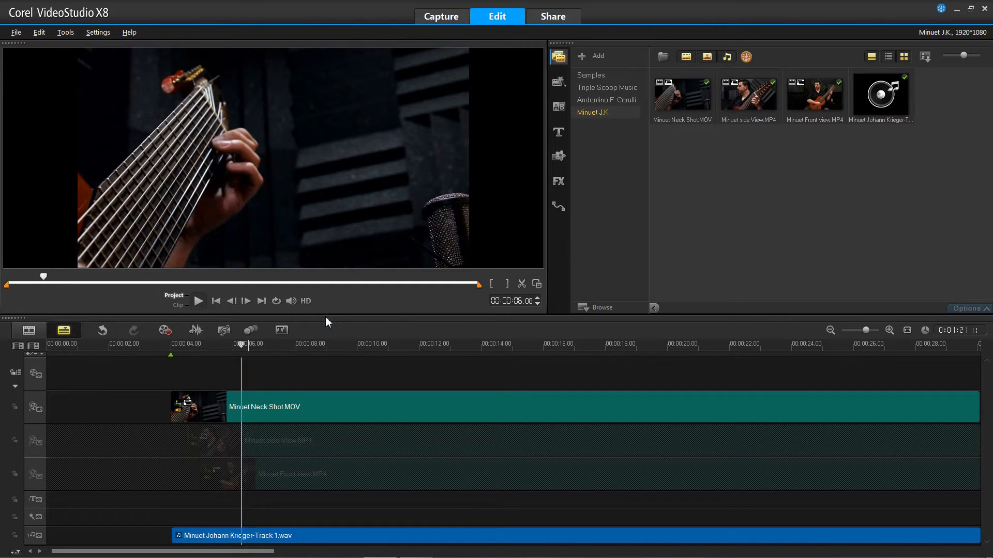
pyautogui.moveTo(326, 317); pyautogui.dragTo(326, 380)
pyautogui.moveTo(177, 414); pyautogui.dragTo(247, 414)
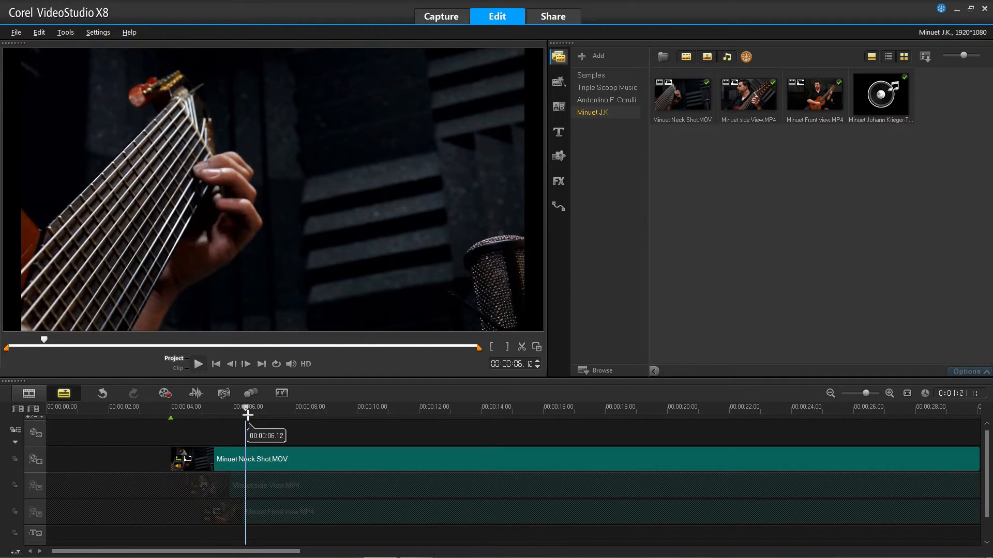
pyautogui.click(248, 453)
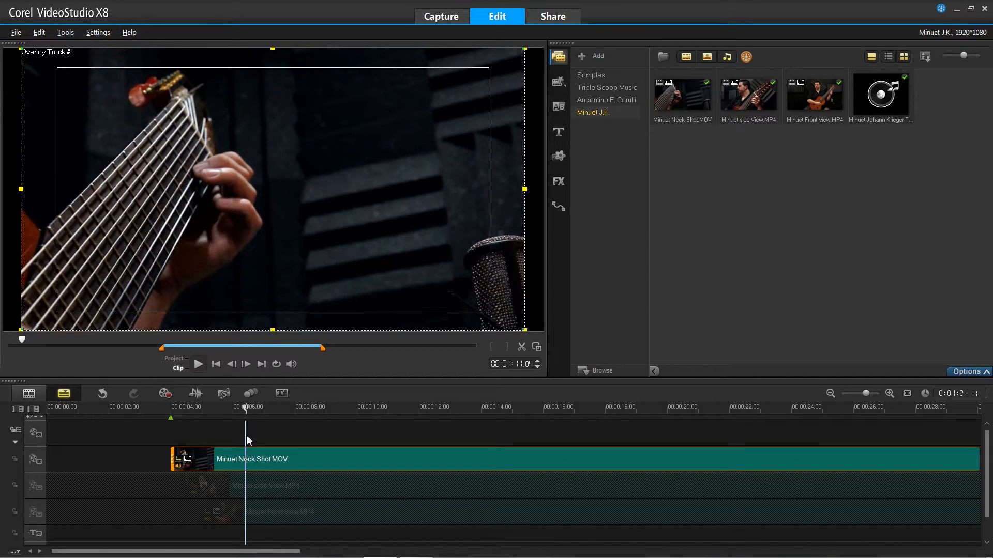
pyautogui.hotkey('ctrl', 'i')
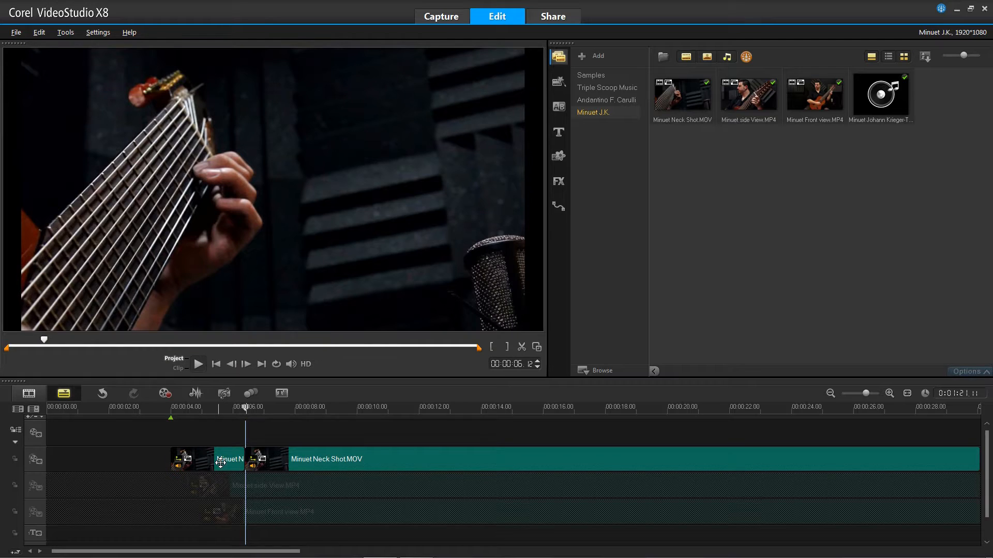
# - Delete the leading piece of the Minuet Neck Shot clip and move the remaining part back to the 4-second marker
pyautogui.click(205, 461)
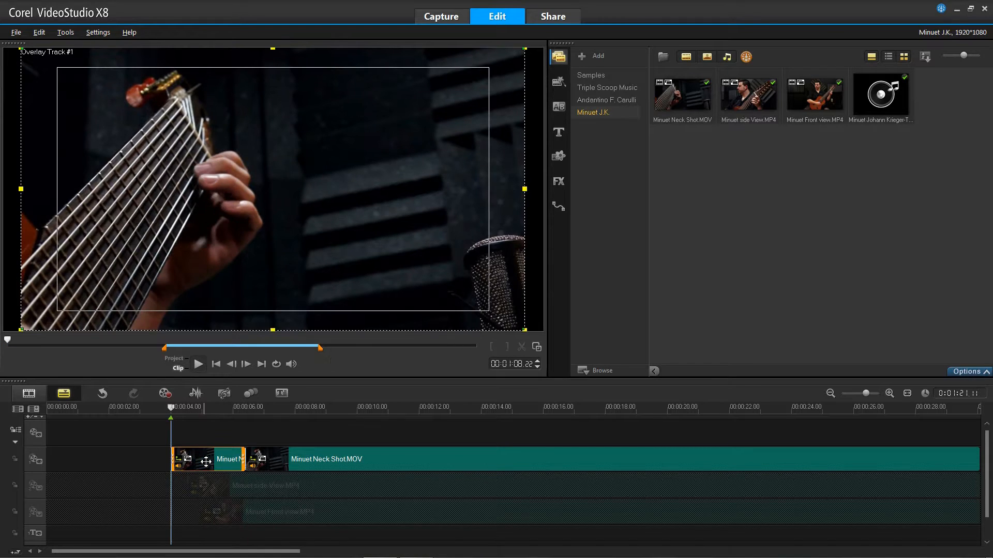
pyautogui.press('Delete')
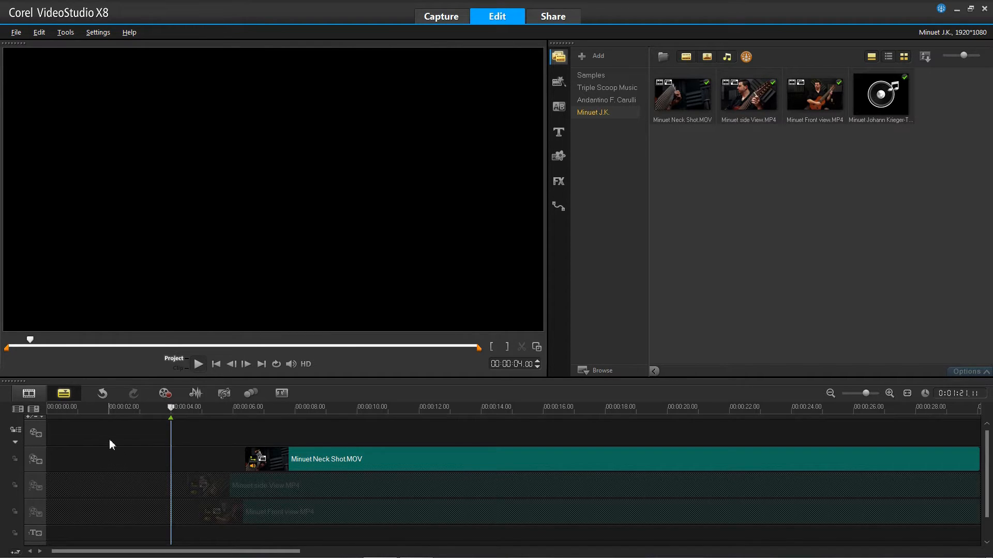
pyautogui.moveTo(323, 461); pyautogui.dragTo(248, 465)
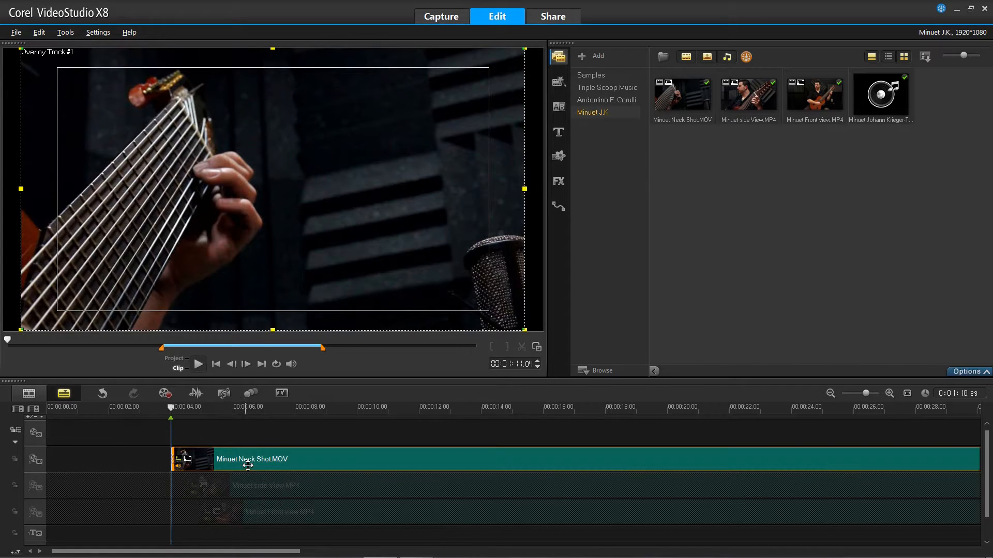
# - Play the project from the 4-second marker to check the trimmed start of the Neck Shot clip
pyautogui.click(336, 381)
pyautogui.moveTo(337, 378); pyautogui.dragTo(336, 334)
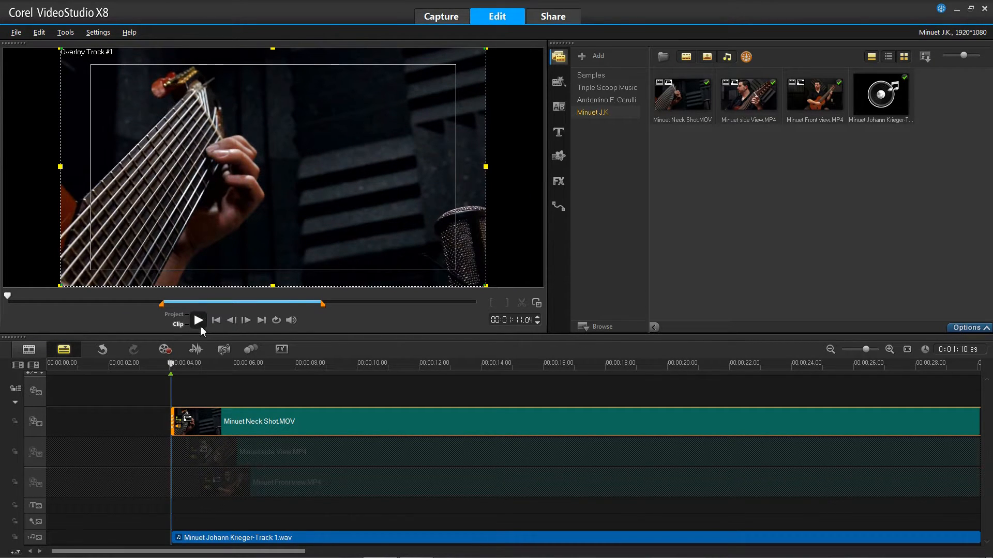
pyautogui.click(176, 318)
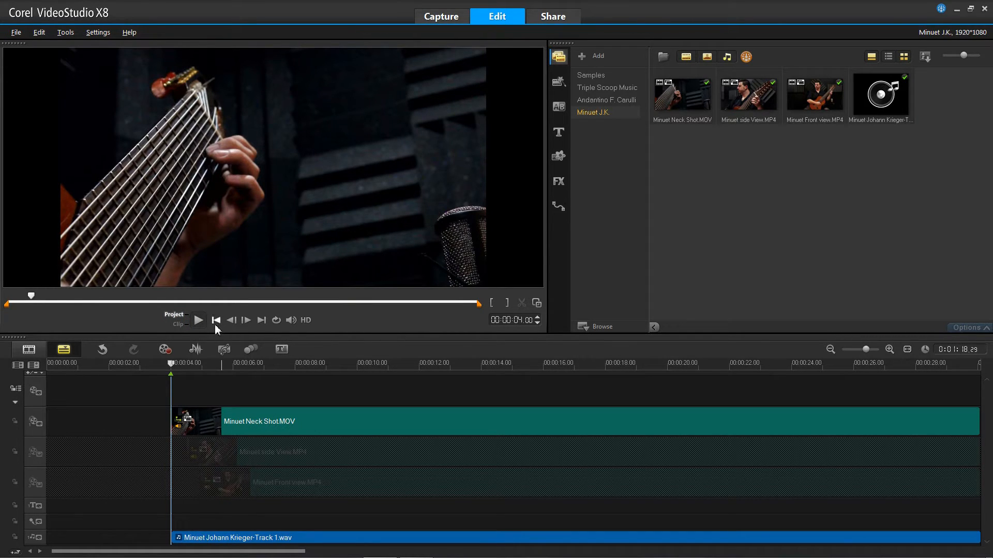
pyautogui.click(198, 319)
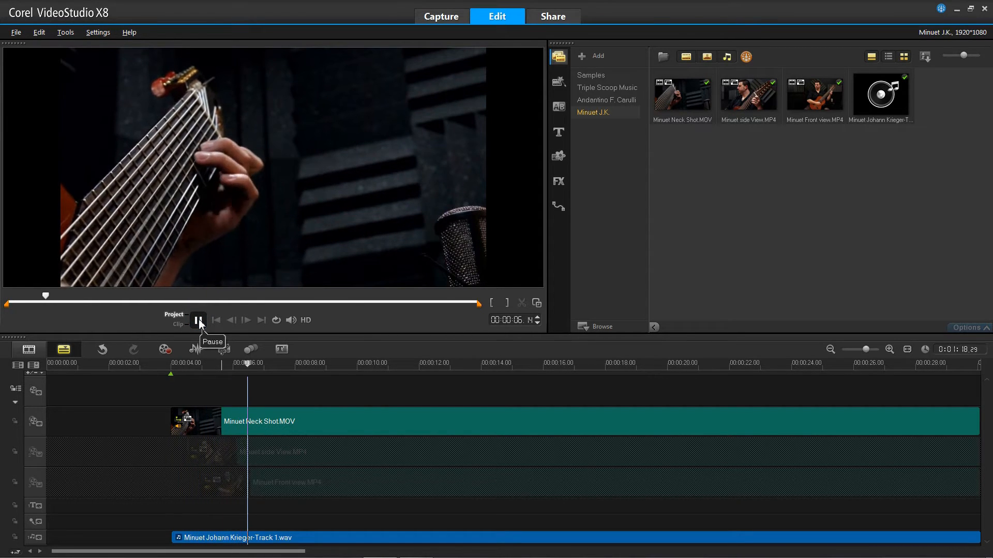
pyautogui.click(198, 321)
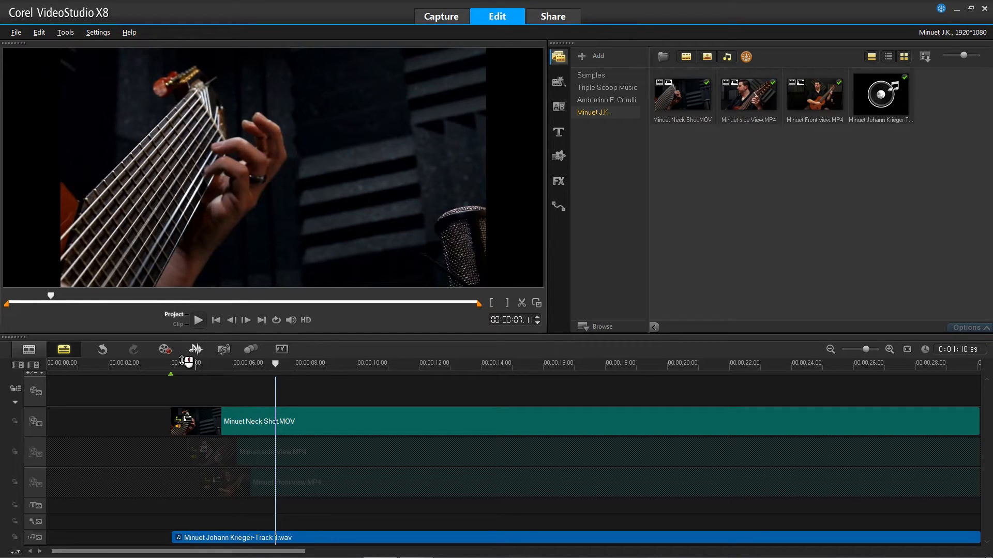
# - Disable the Neck Shot overlay track, play the audio alone from the marker, and place the playhead at 00:00:06.12
pyautogui.click(33, 421)
pyautogui.click(167, 366)
pyautogui.click(199, 321)
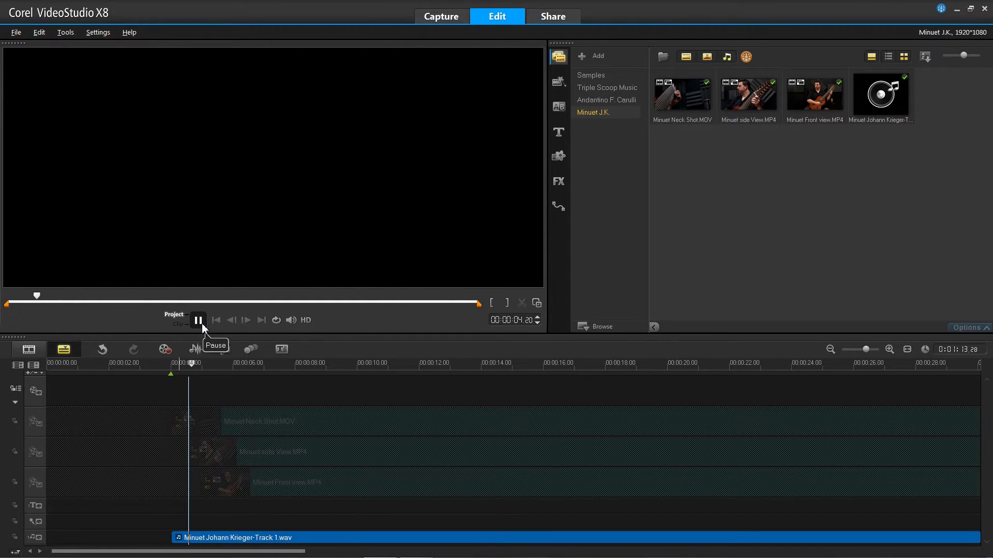
pyautogui.click(199, 321)
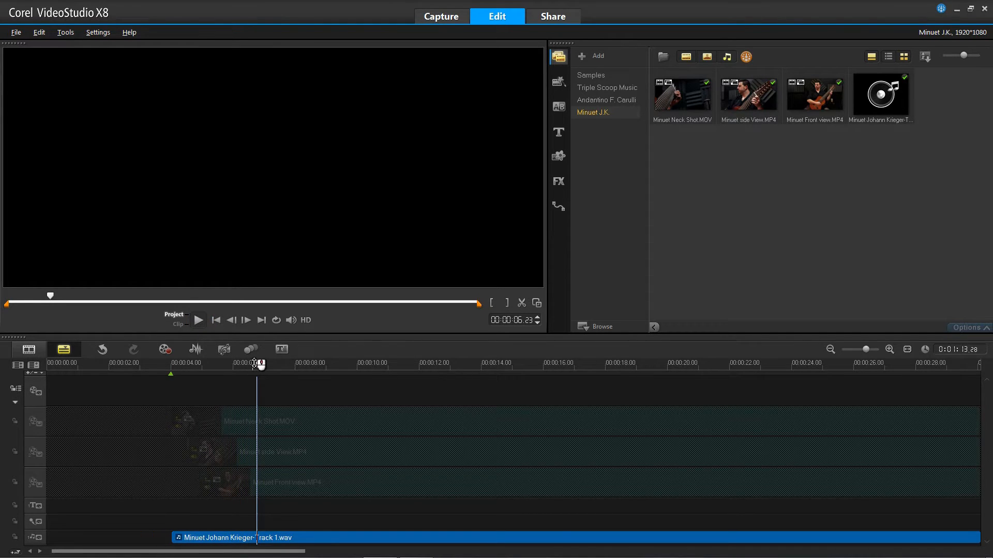
pyautogui.moveTo(259, 365); pyautogui.dragTo(254, 369)
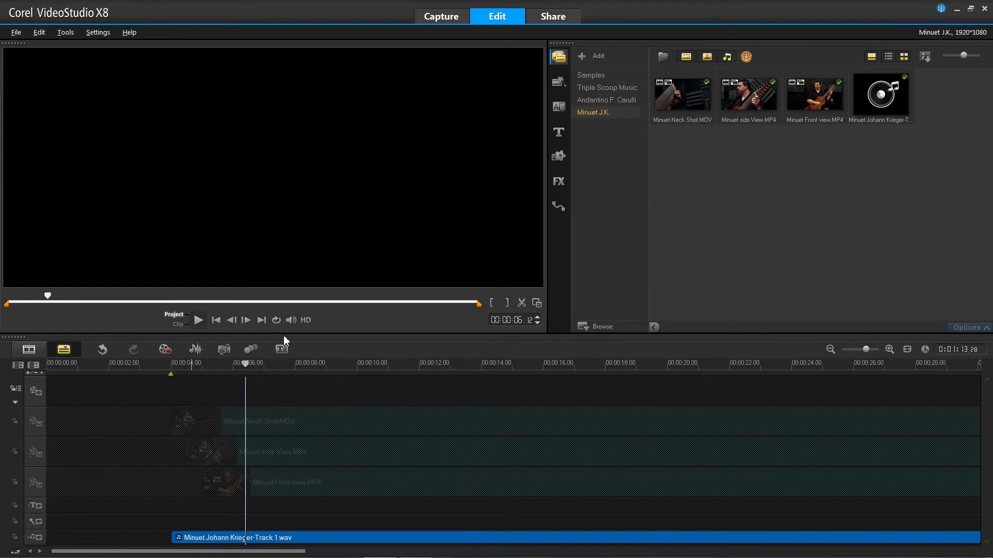
# - Split the Minuet Johann Krieger-Track 1.wav clip at 00:00:06.12 and delete the leading piece
pyautogui.moveTo(286, 335); pyautogui.dragTo(305, 247)
pyautogui.click(247, 531)
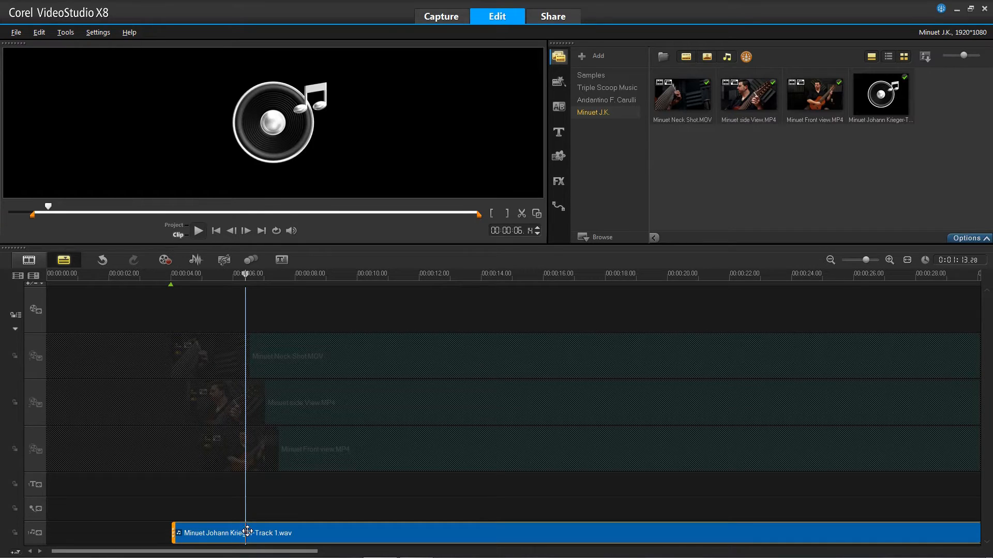
pyautogui.press('s')
pyautogui.click(235, 534)
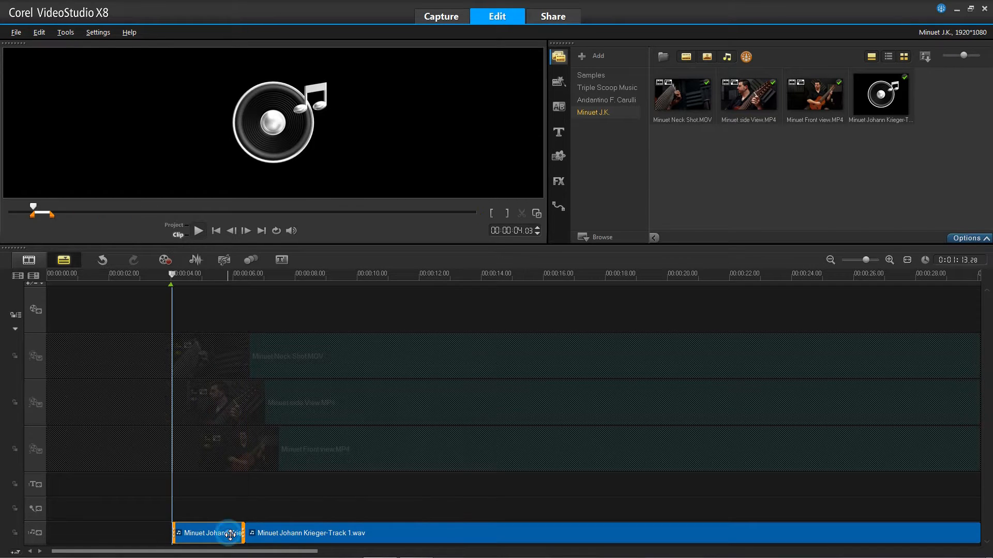
pyautogui.press('Delete')
# - Listen to the start of the trimmed audio clip and extend its beginning earlier in small amounts, to 00:00:05.29
pyautogui.click(248, 274)
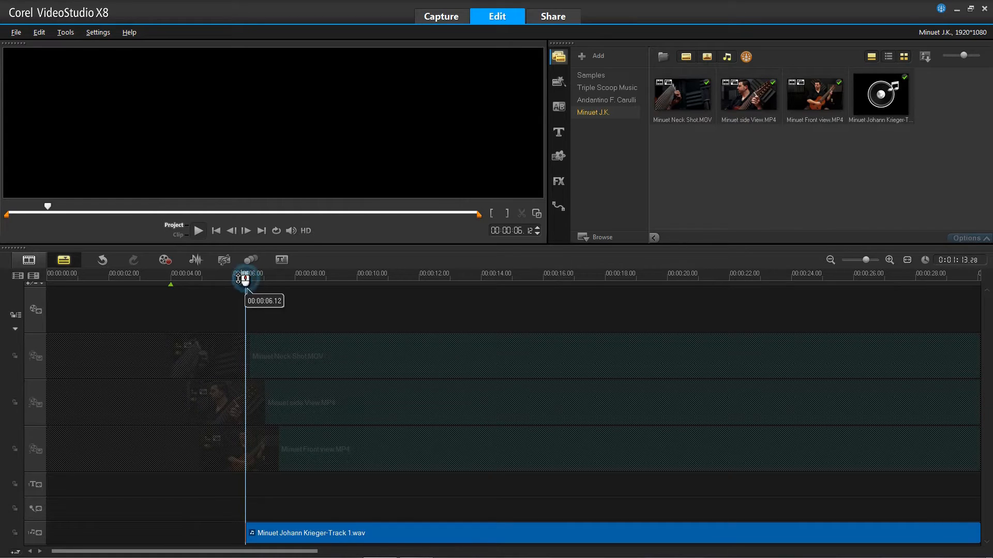
pyautogui.click(199, 231)
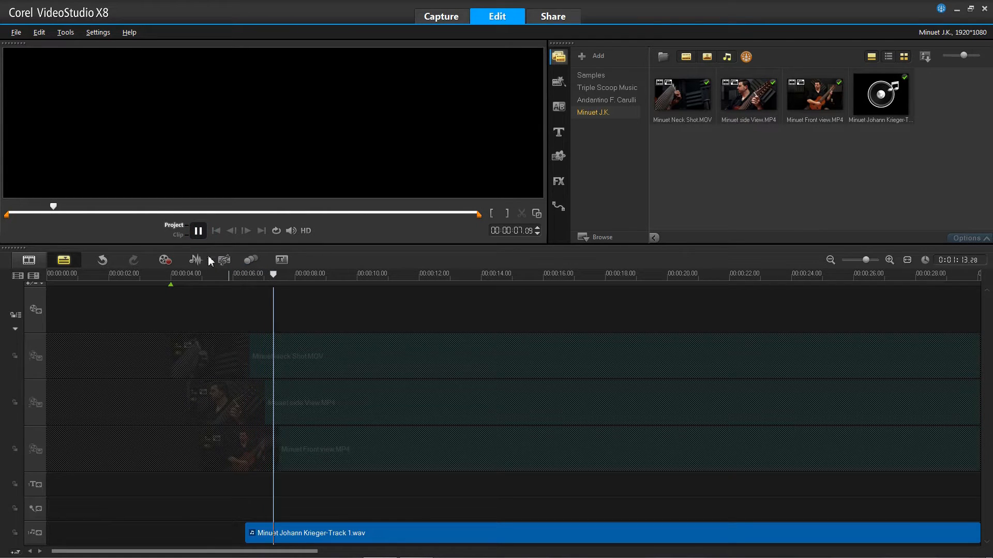
pyautogui.click(200, 234)
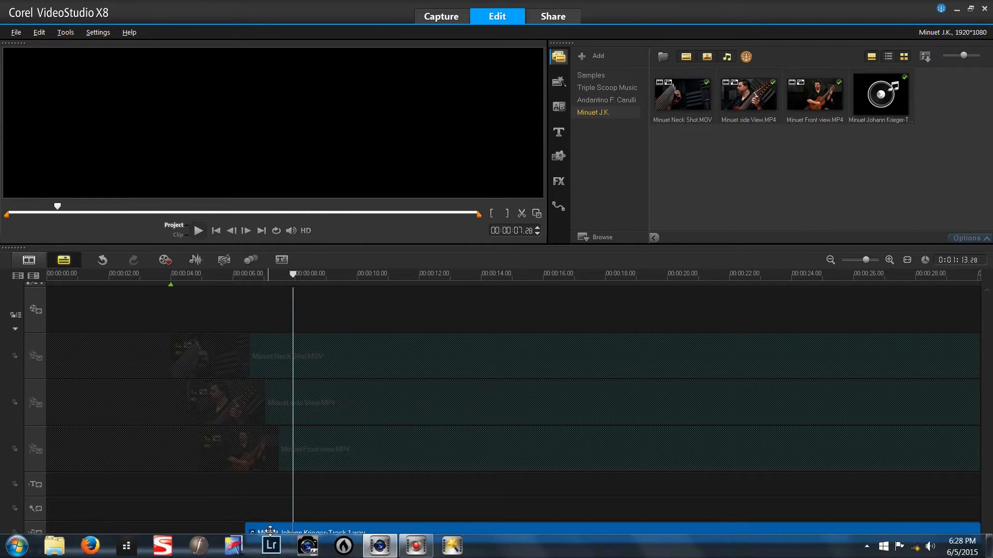
pyautogui.click(268, 531)
pyautogui.moveTo(243, 538); pyautogui.dragTo(239, 538)
pyautogui.click(198, 231)
pyautogui.click(198, 231)
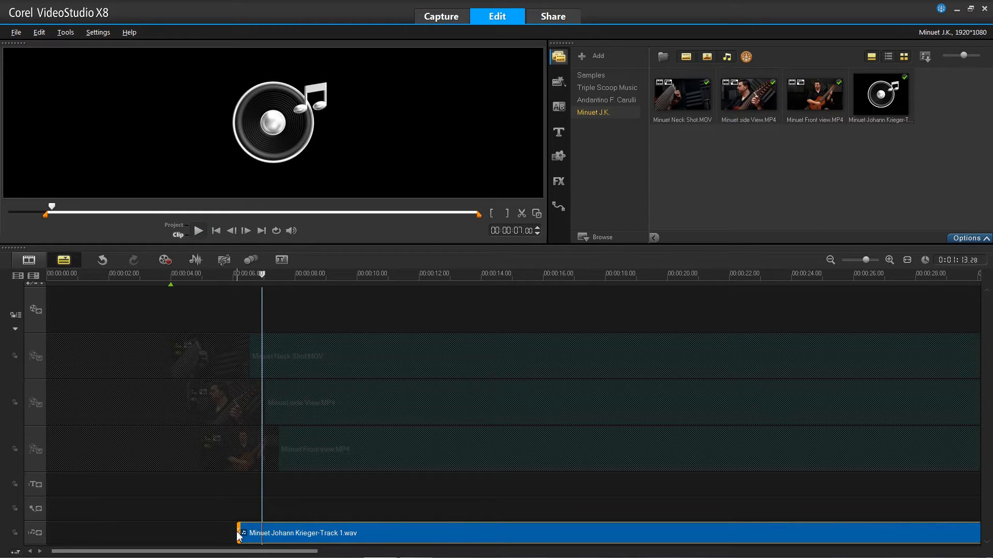
pyautogui.moveTo(239, 534); pyautogui.dragTo(231, 533)
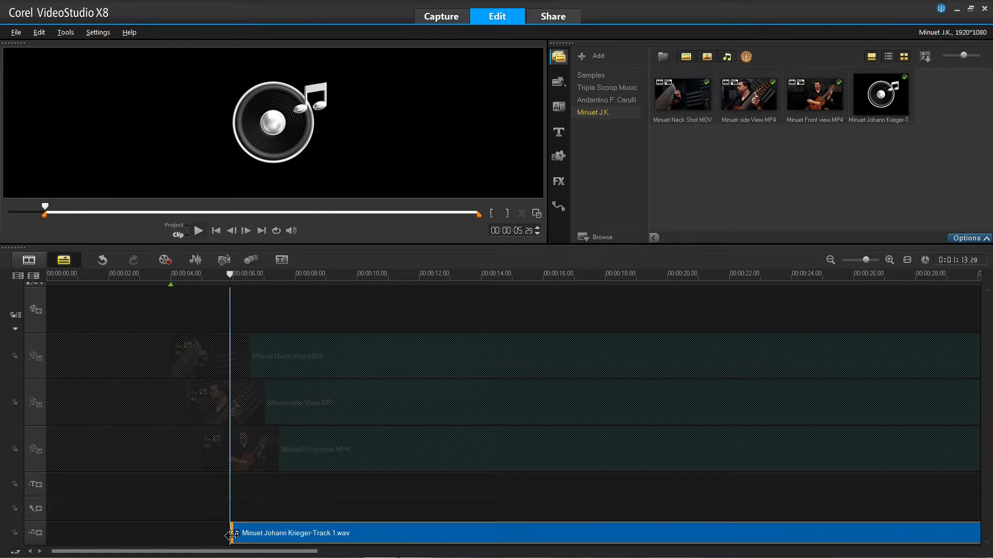
pyautogui.click(199, 231)
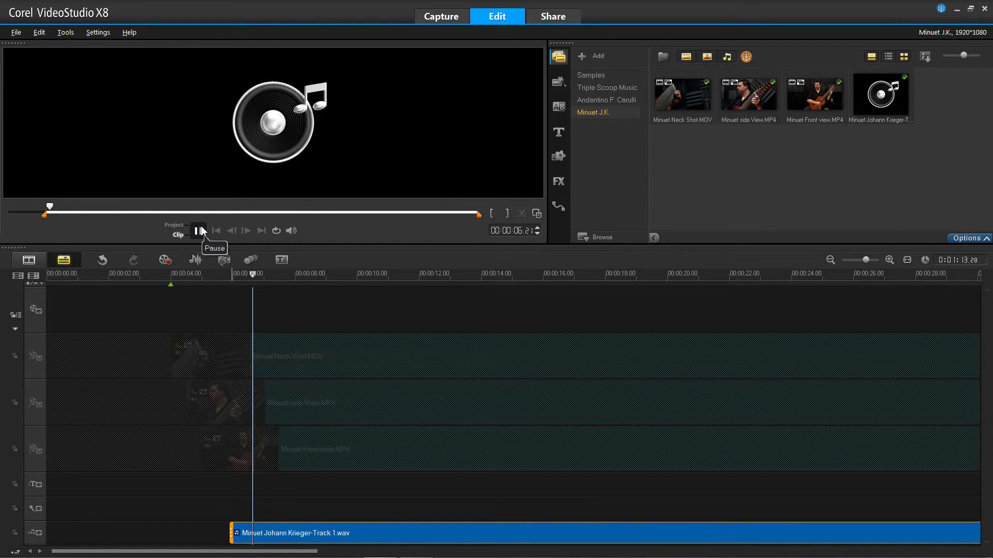
pyautogui.click(200, 230)
# - Extend the audio clip's beginning to 00:00:05.20, listen to it, and move the clip to the 4-second marker
pyautogui.moveTo(231, 533); pyautogui.dragTo(222, 534)
pyautogui.click(197, 233)
pyautogui.click(198, 232)
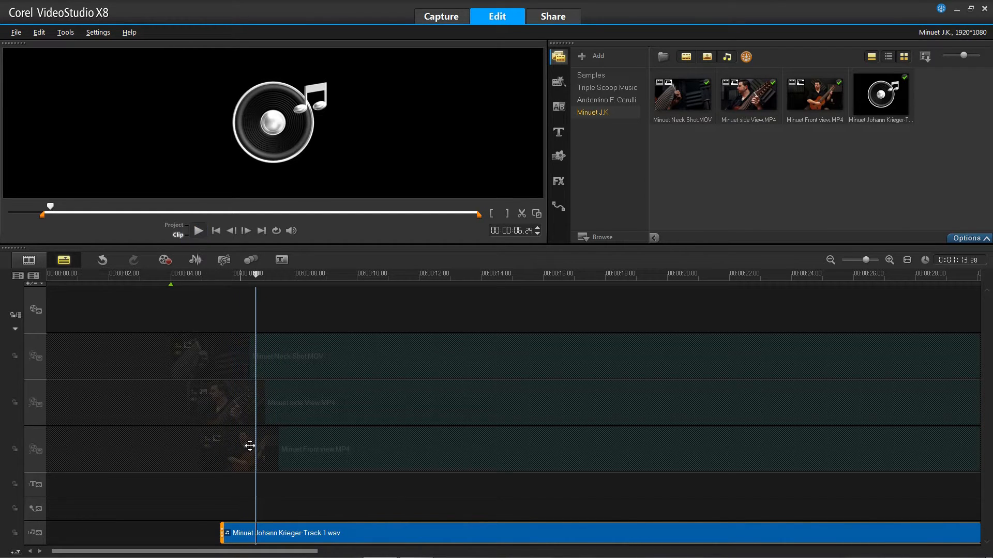
pyautogui.moveTo(267, 533); pyautogui.dragTo(217, 534)
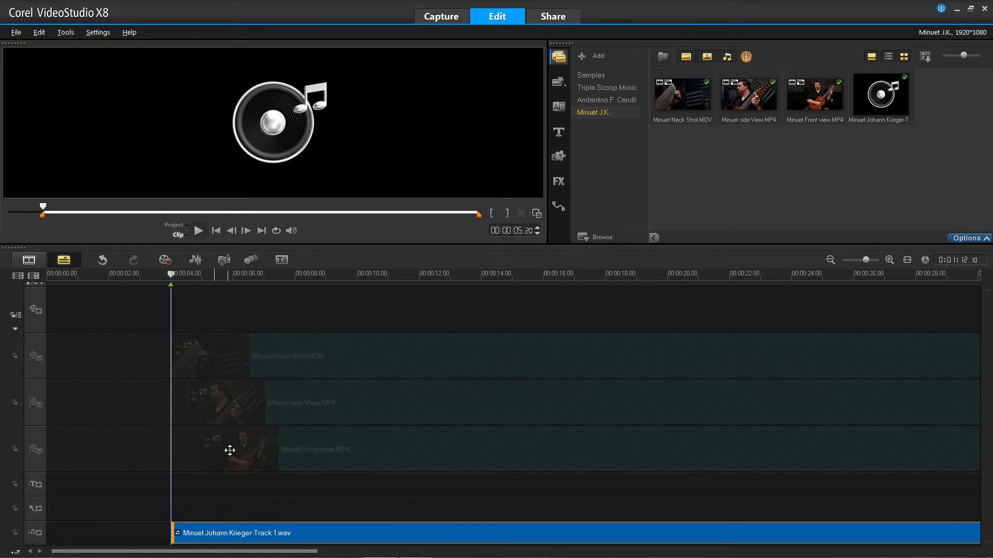
# - Enable the Neck Shot overlay track and, comparing the audio waveforms, move its clip to start at 00:00:04.22
pyautogui.click(35, 357)
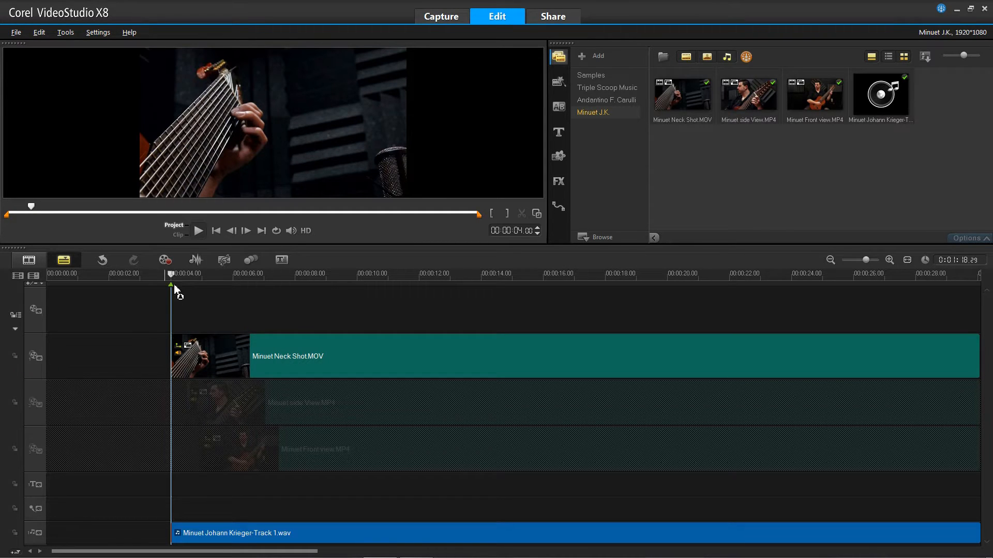
pyautogui.click(194, 260)
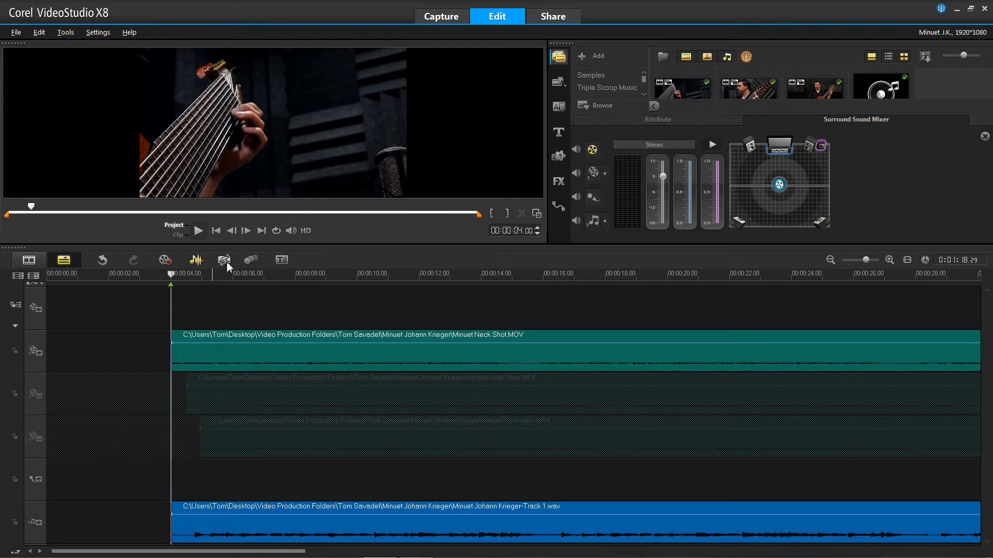
pyautogui.moveTo(348, 245); pyautogui.dragTo(353, 163)
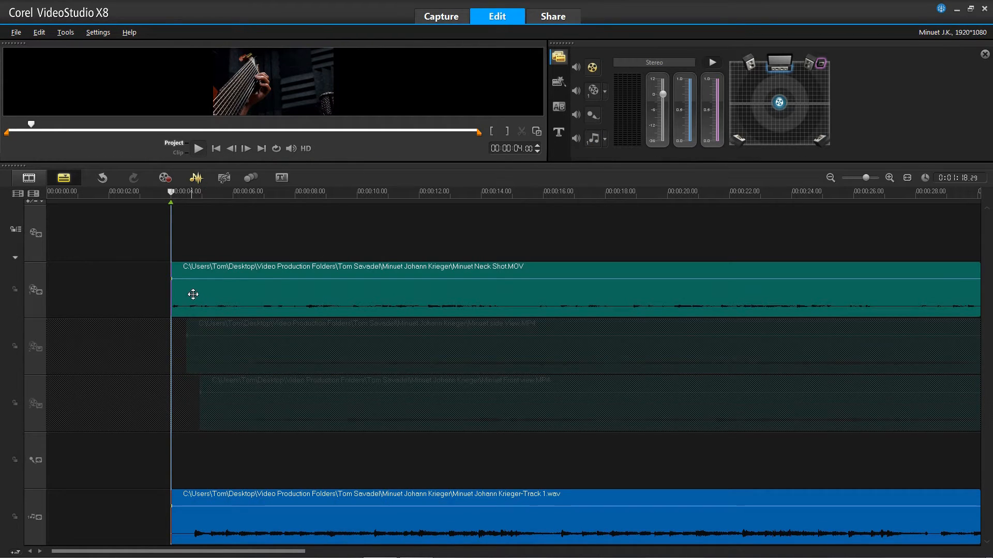
pyautogui.moveTo(185, 289); pyautogui.dragTo(212, 293)
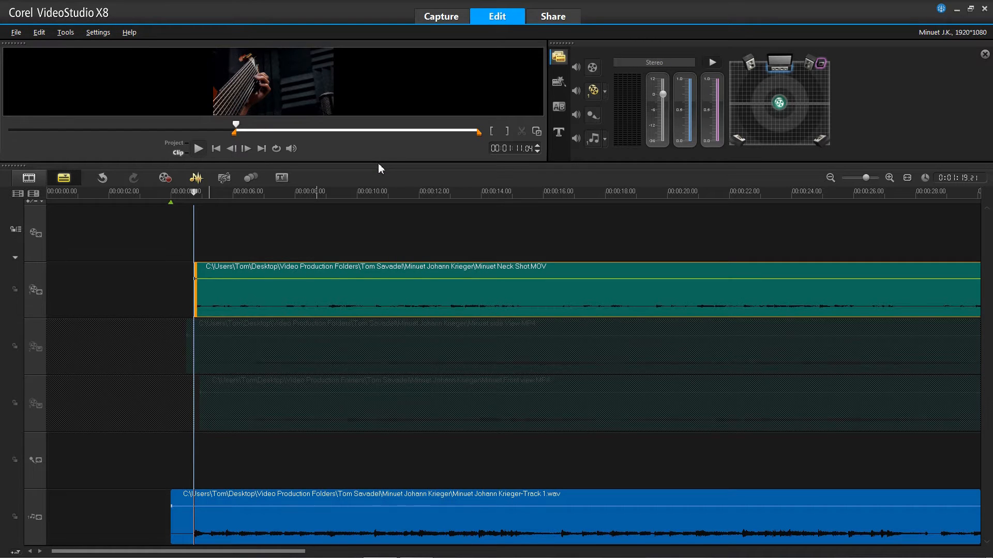
pyautogui.moveTo(378, 164); pyautogui.dragTo(377, 288)
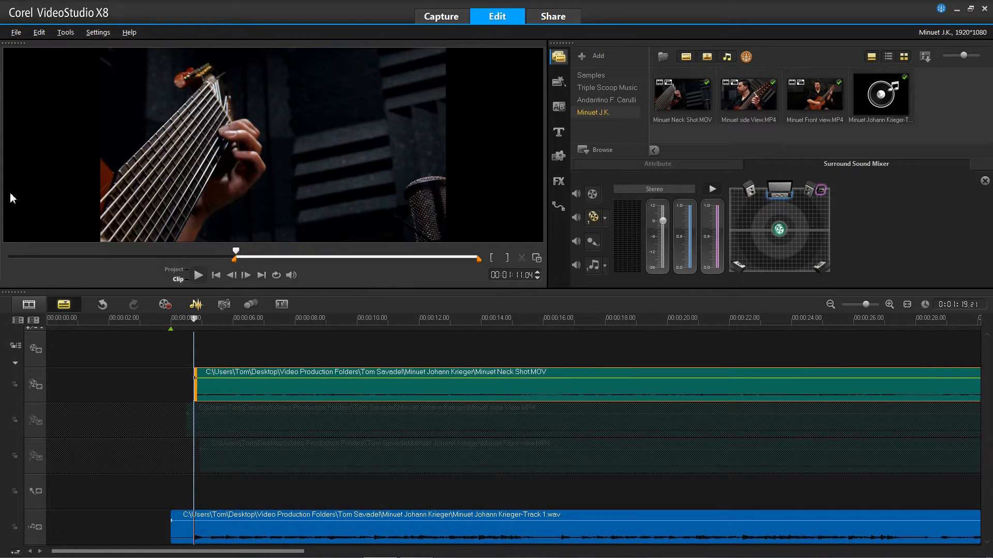
# - Play the project from 00:00:04.22 to check the Neck Shot clip's sync with the separate audio recording
pyautogui.click(174, 269)
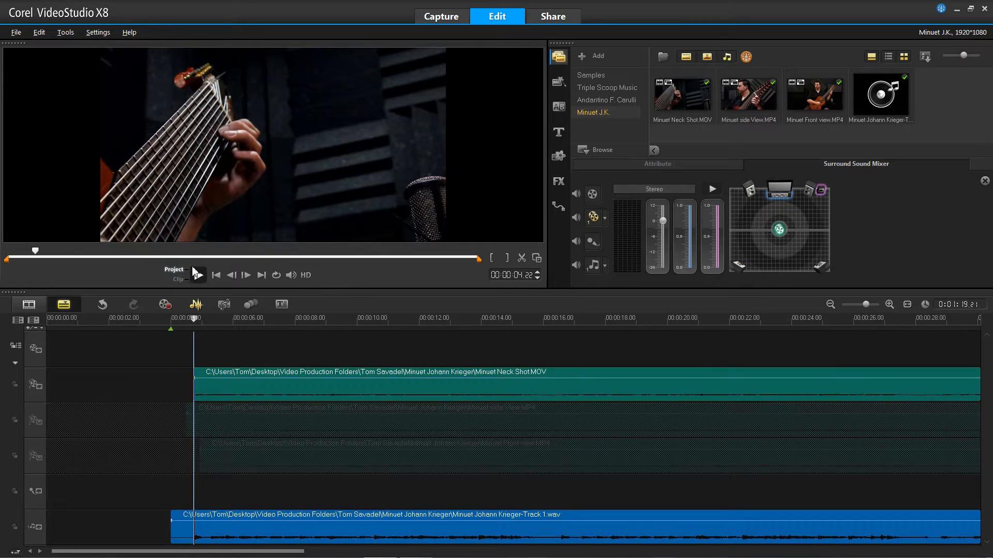
pyautogui.click(198, 275)
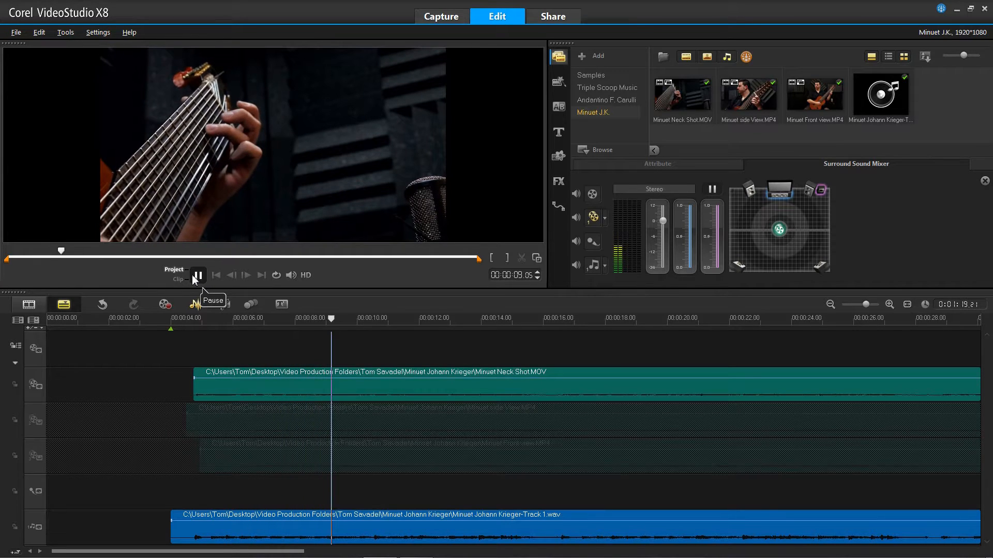
pyautogui.click(197, 277)
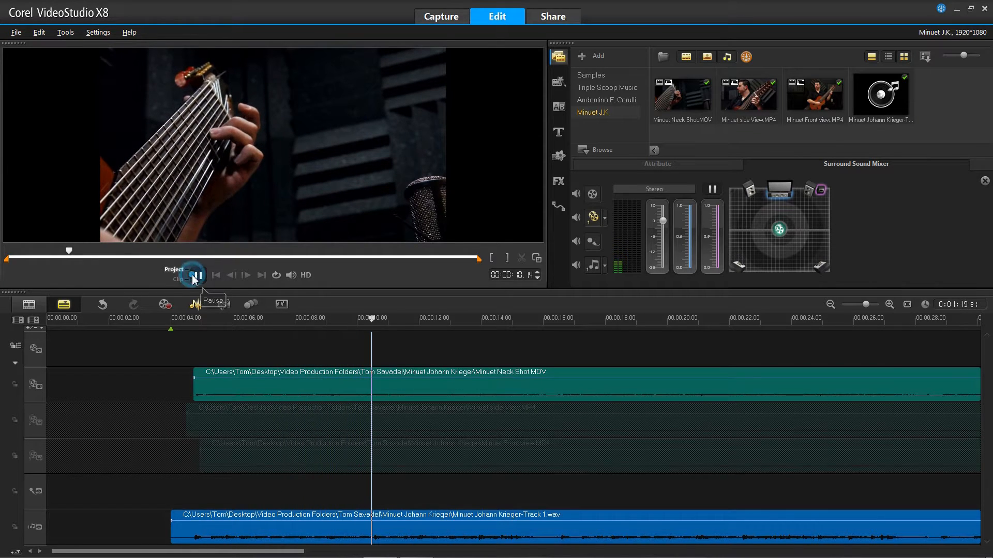
# - Move the Neck Shot clip one frame earlier on its track so it starts at 00:00:04.21
pyautogui.click(219, 378)
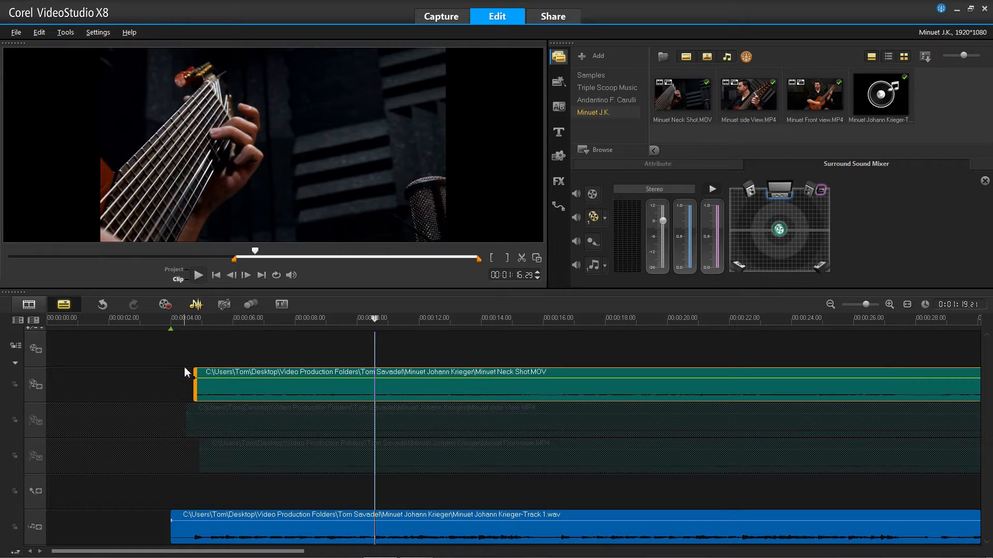
pyautogui.click(890, 306)
pyautogui.click(890, 307)
pyautogui.click(891, 305)
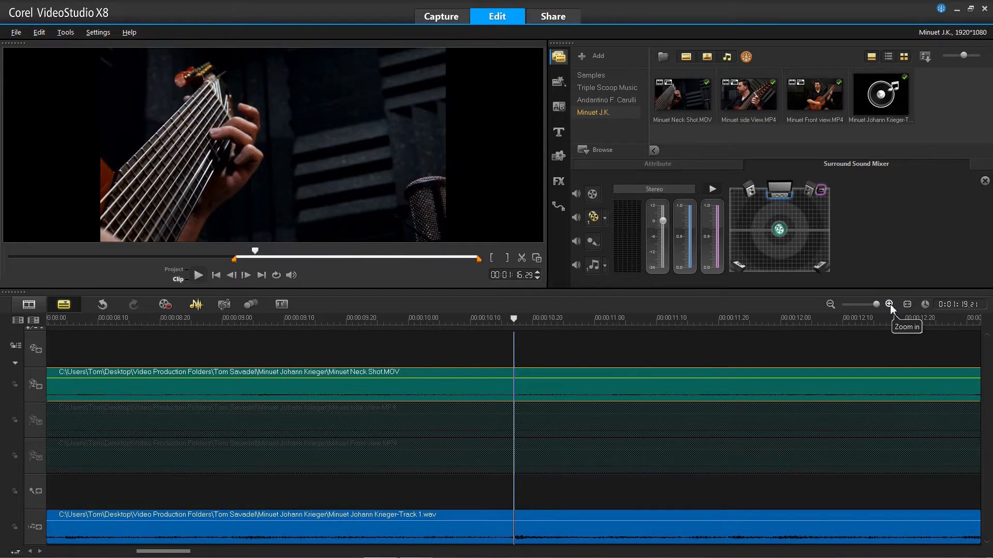
pyautogui.click(889, 304)
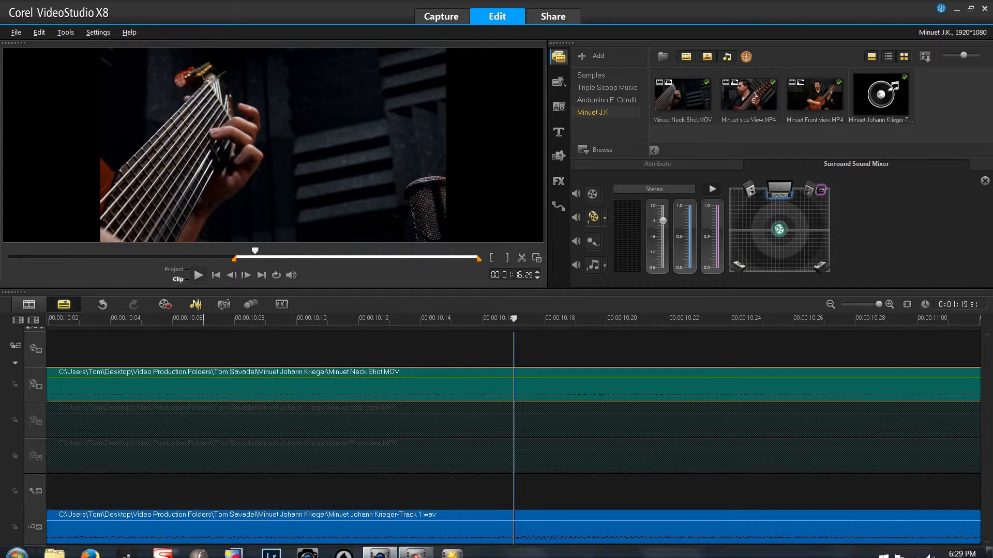
pyautogui.moveTo(172, 551); pyautogui.dragTo(110, 553)
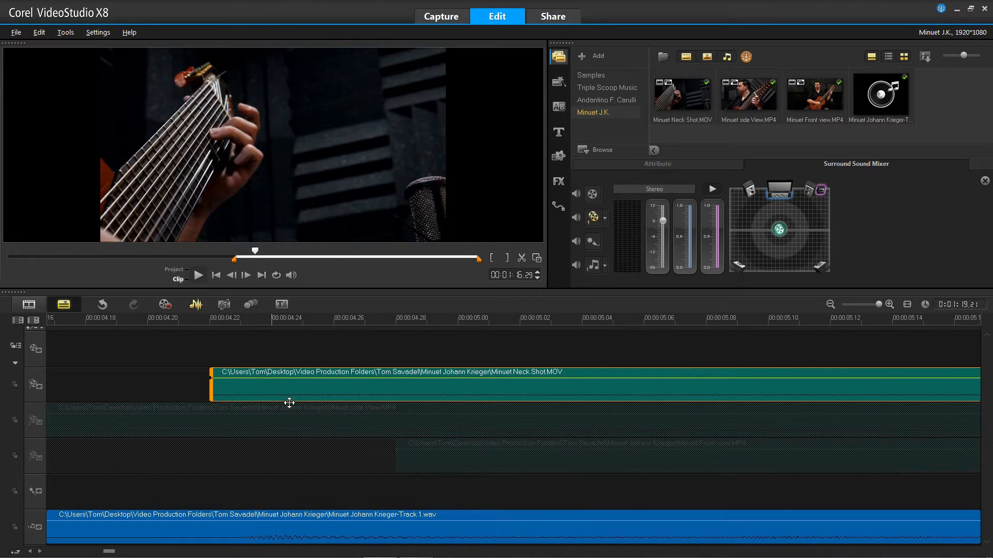
pyautogui.moveTo(289, 391); pyautogui.dragTo(270, 392)
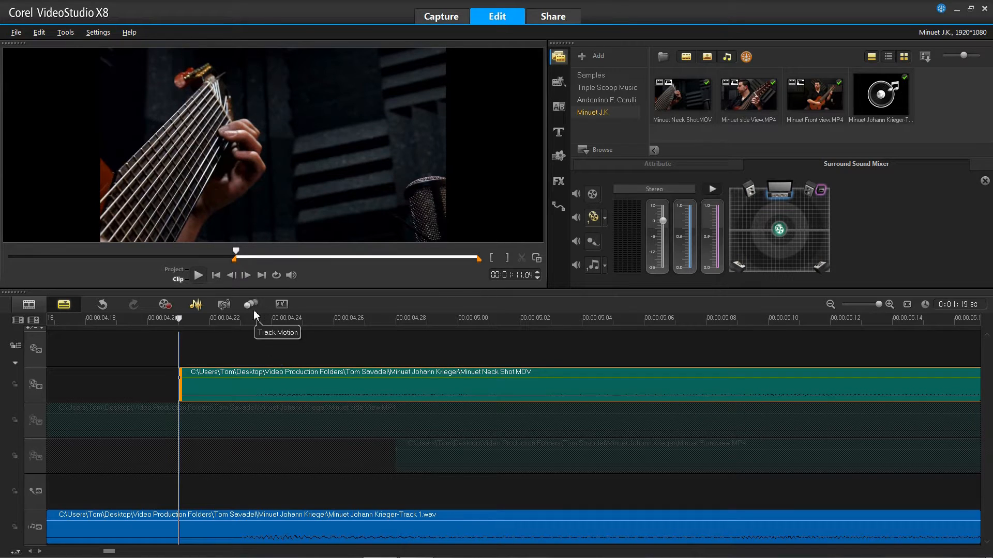
# - Play the project from the start of the Neck Shot clip, replaying it from 00:00:04.19, to check the refined sync
pyautogui.click(187, 276)
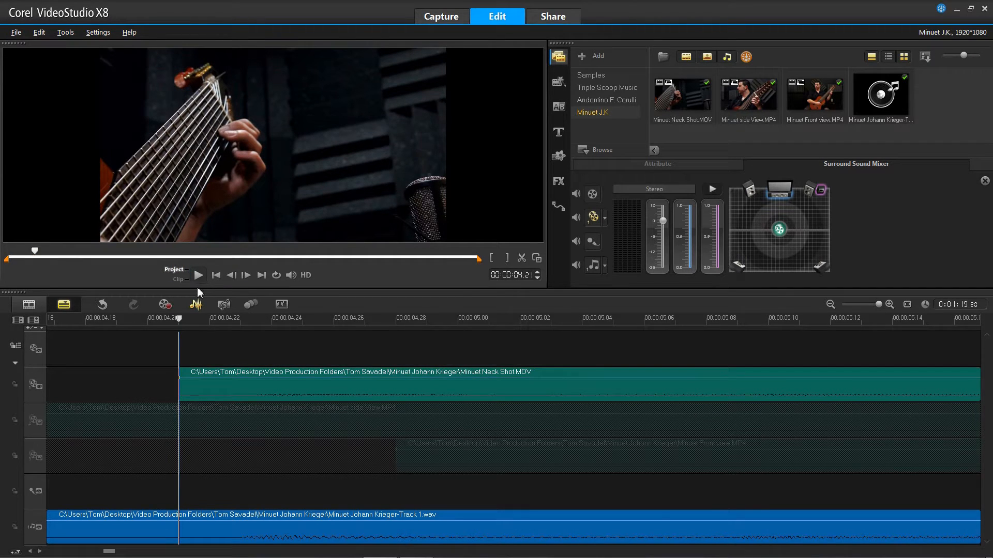
pyautogui.click(199, 276)
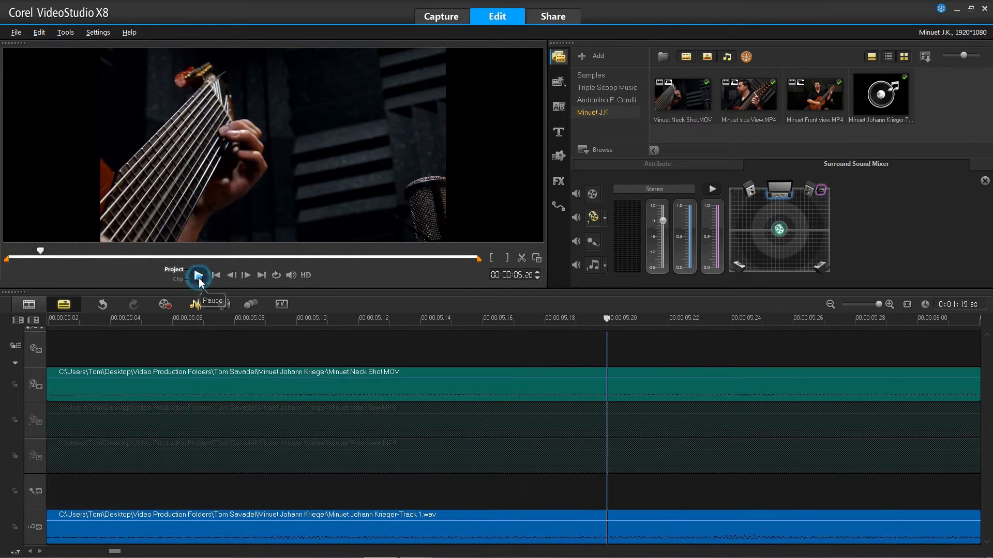
pyautogui.click(198, 276)
pyautogui.click(830, 304)
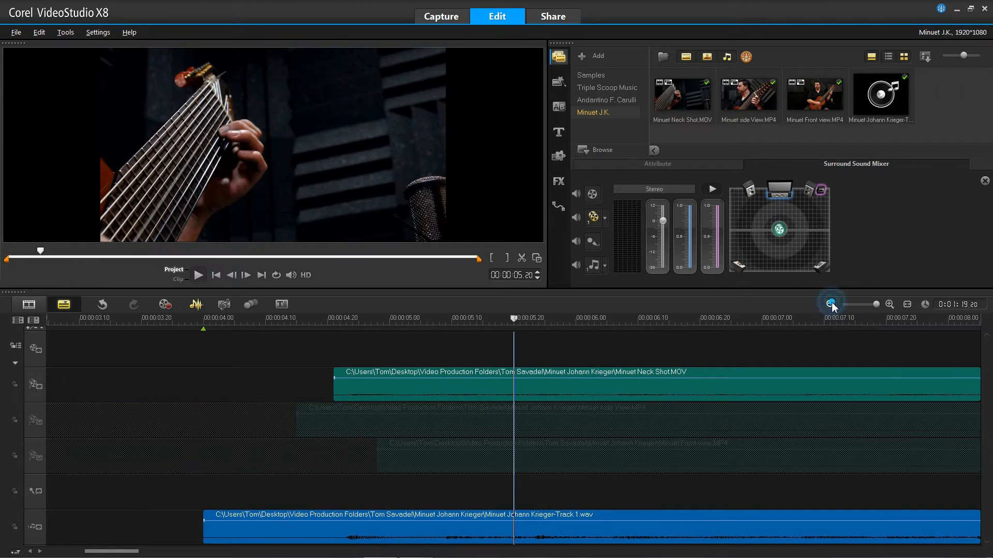
pyautogui.click(329, 325)
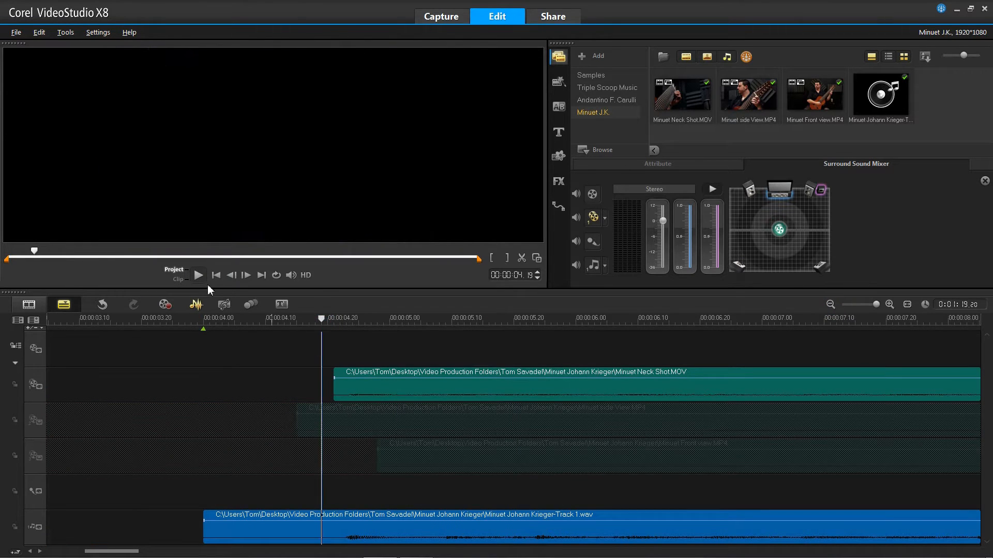
pyautogui.click(198, 275)
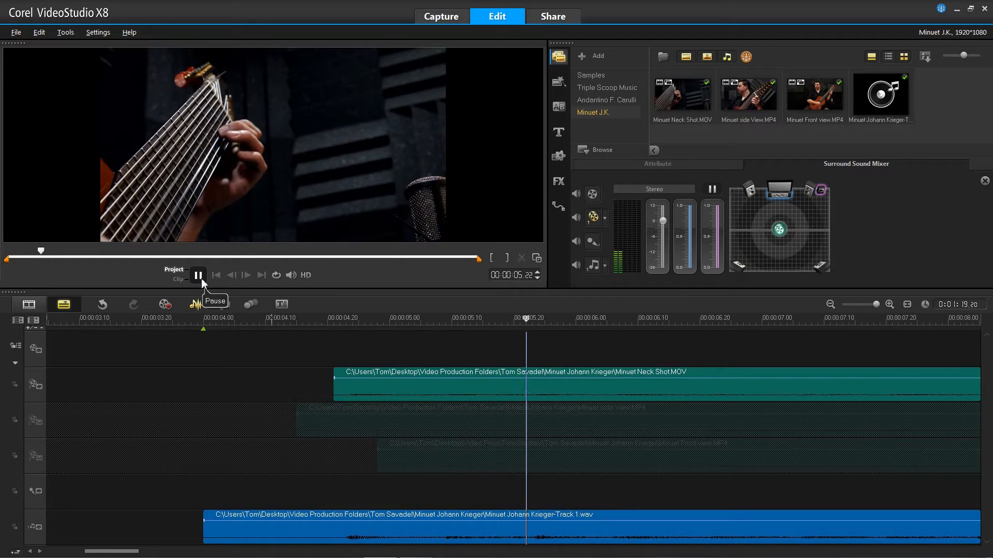
pyautogui.click(201, 278)
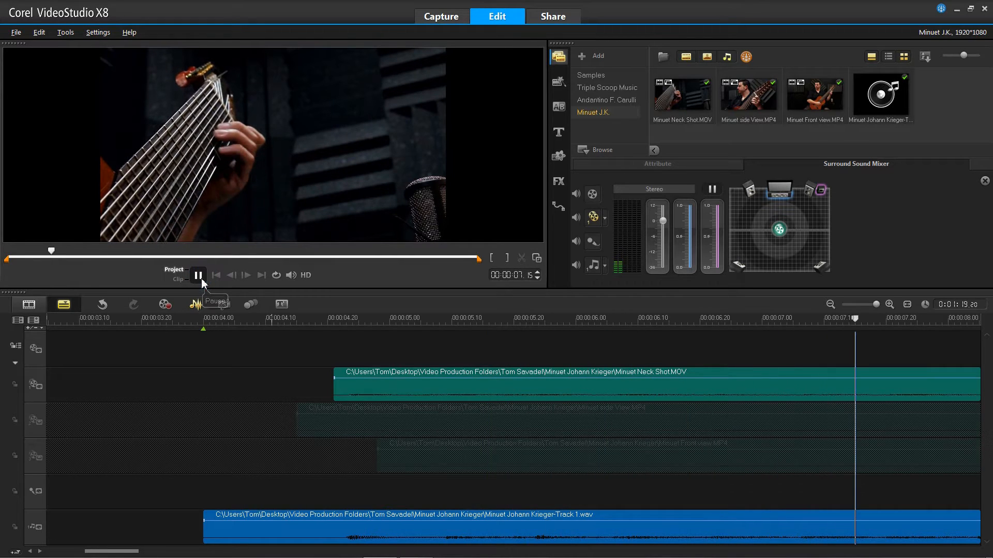
# - Place the playhead at the start of the Neck Shot clip, at 00:00:04.21
pyautogui.click(831, 305)
pyautogui.click(831, 305)
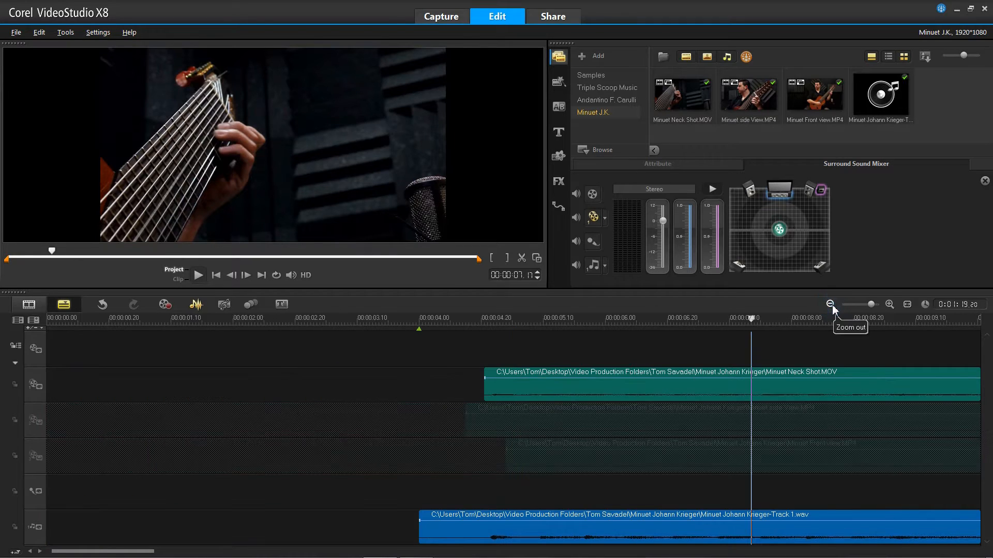
pyautogui.moveTo(476, 324)
pyautogui.mouseDown()
pyautogui.moveTo(530, 320)
pyautogui.moveTo(485, 324)
pyautogui.mouseUp()
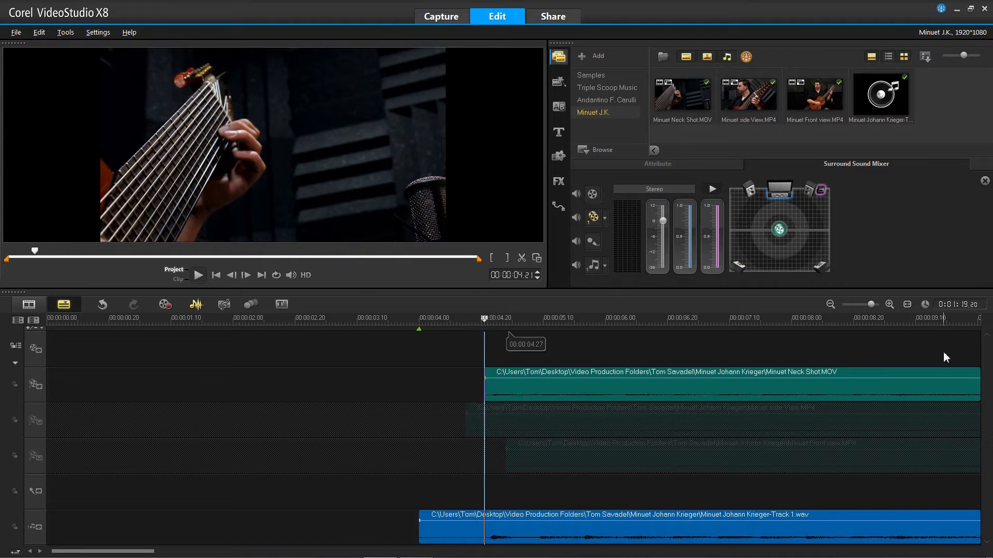
pyautogui.click(830, 305)
pyautogui.click(830, 305)
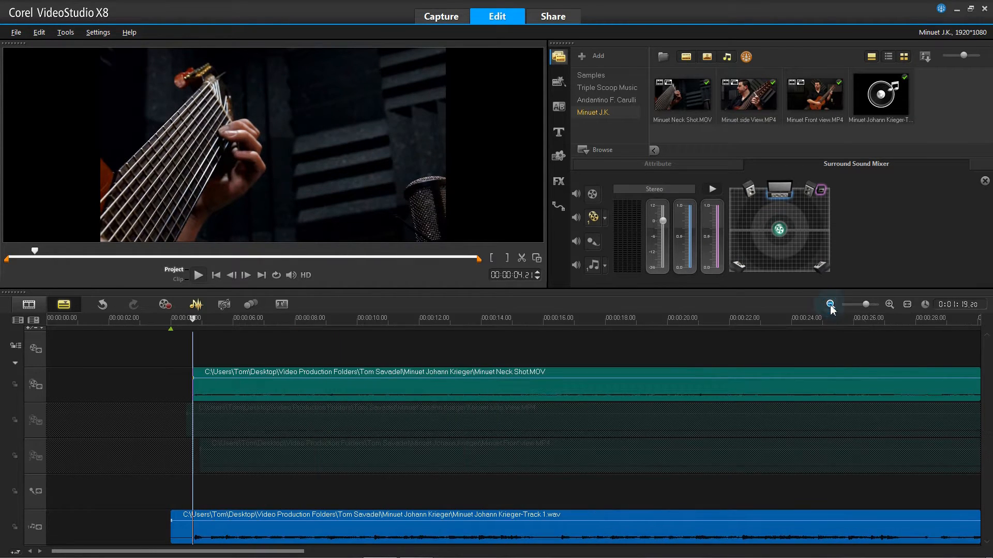
pyautogui.click(831, 305)
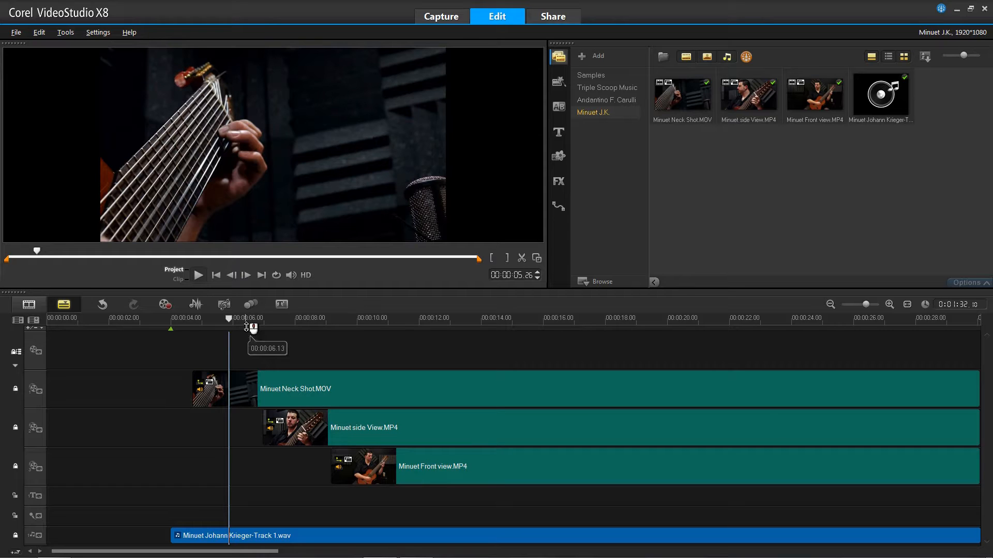
# - Turn on white balance in the color correction of the Minuet Front view.MP4 clip and set its temperature to 5100
pyautogui.moveTo(229, 318); pyautogui.dragTo(374, 392)
pyautogui.click(414, 477)
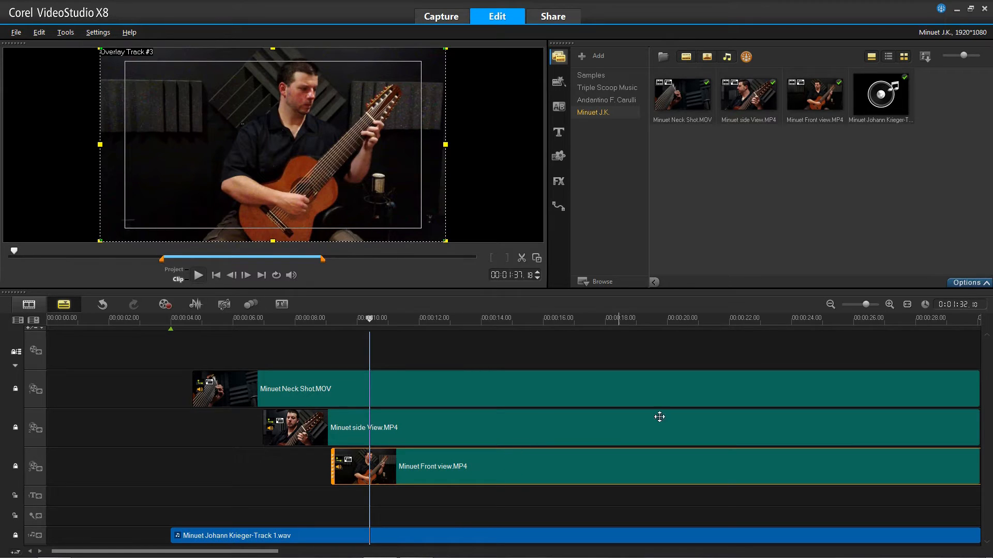
pyautogui.click(968, 284)
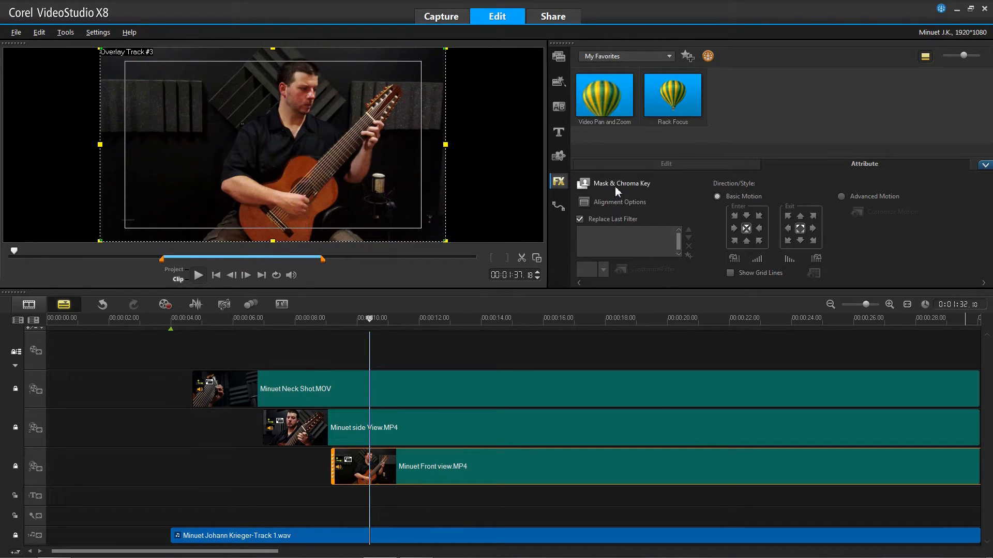
pyautogui.click(631, 165)
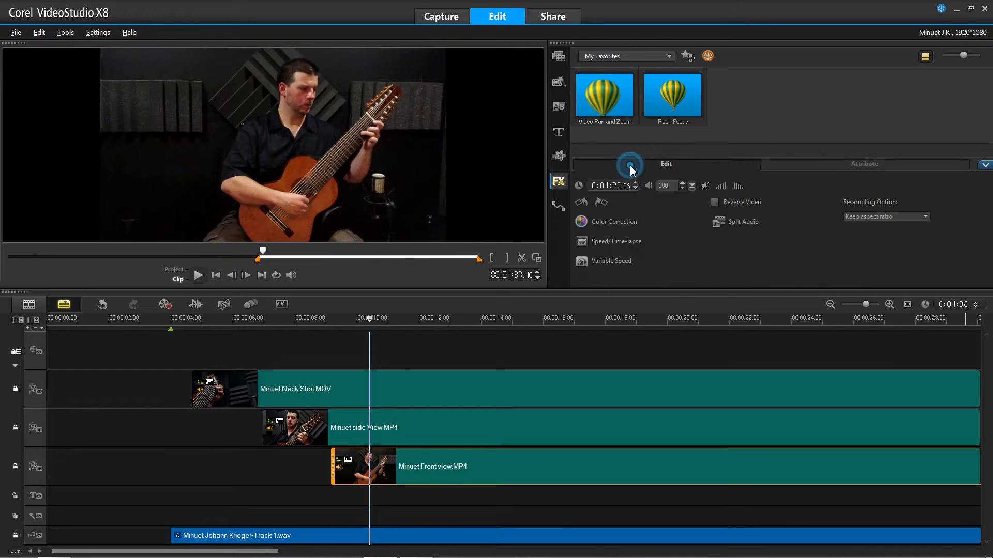
pyautogui.click(619, 221)
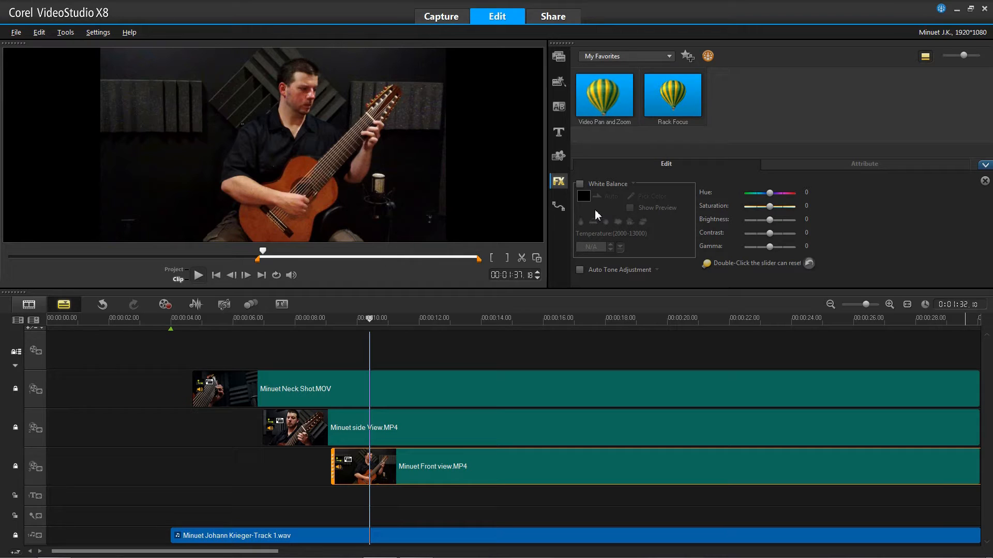
pyautogui.click(580, 185)
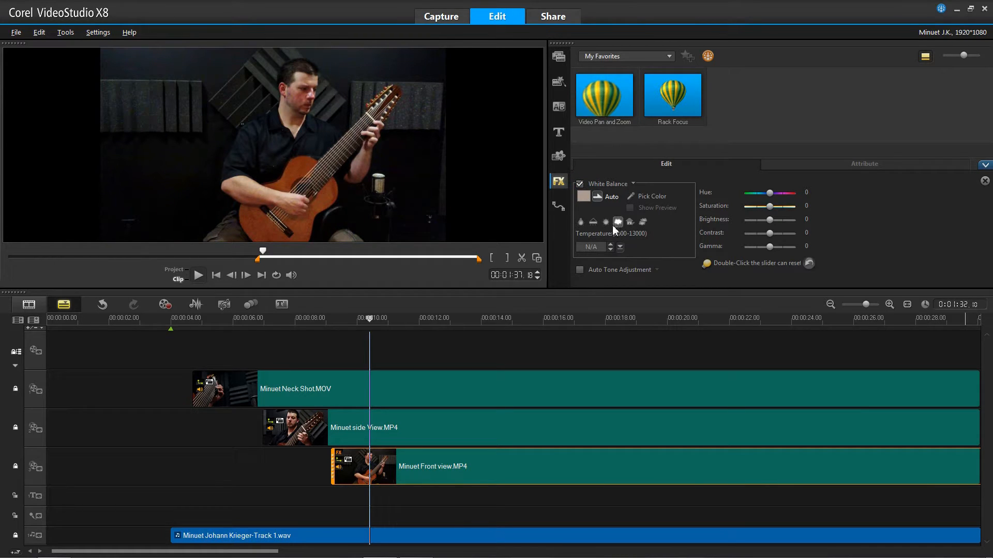
pyautogui.click(620, 247)
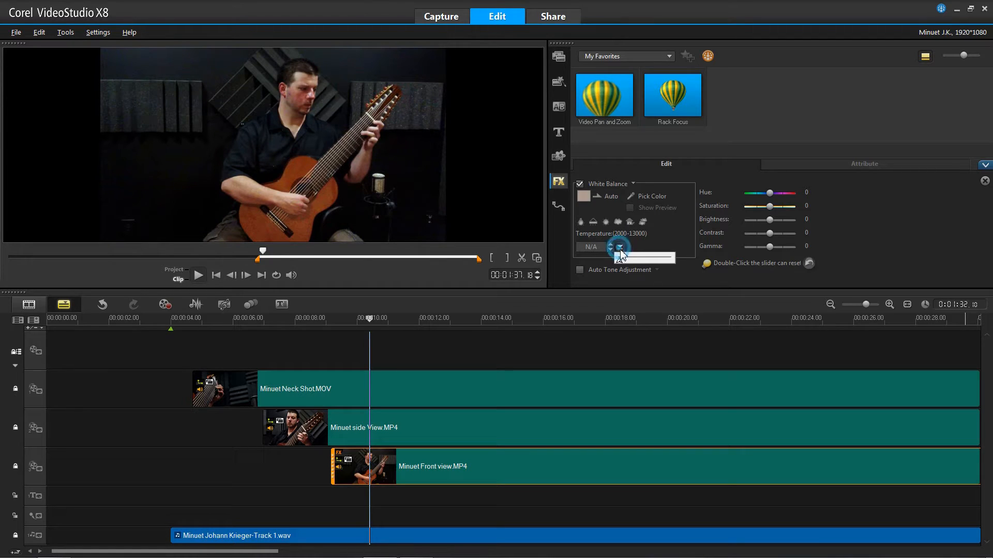
pyautogui.moveTo(646, 262)
pyautogui.mouseDown()
pyautogui.moveTo(671, 262)
pyautogui.moveTo(600, 263)
pyautogui.moveTo(640, 266)
pyautogui.mouseUp()
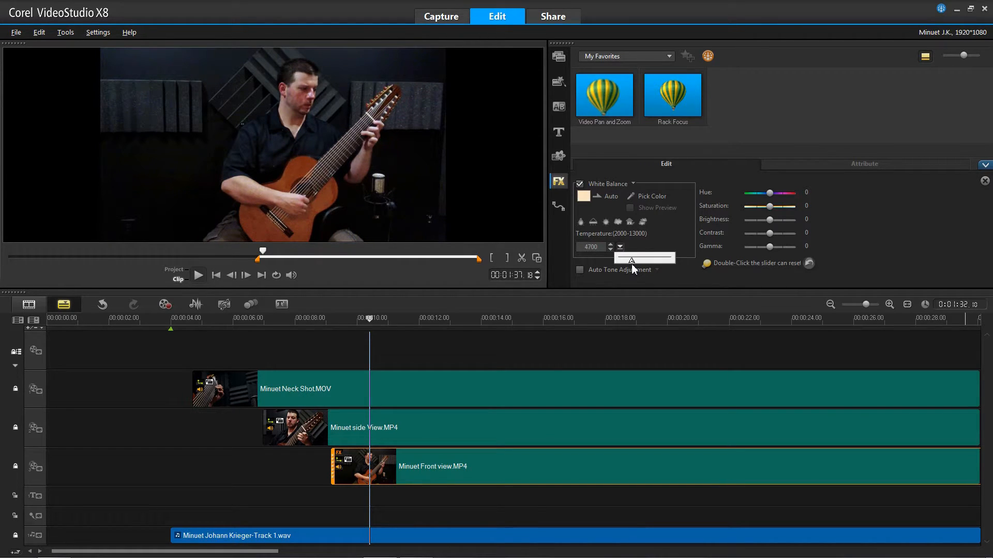
pyautogui.moveTo(631, 264); pyautogui.dragTo(634, 263)
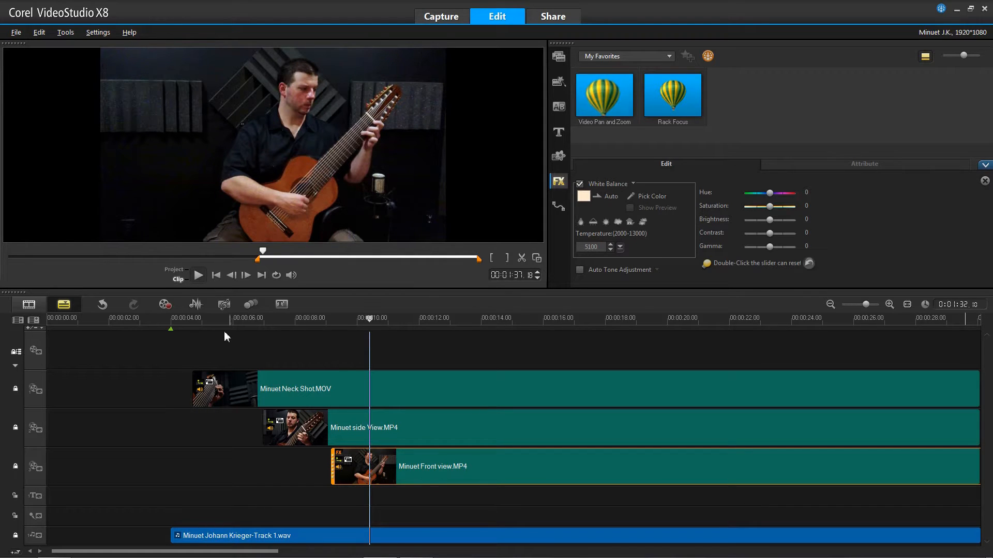
# - Place the playhead at 00:00:04.02 and show the library of title presets with larger thumbnails
pyautogui.moveTo(222, 323); pyautogui.dragTo(195, 375)
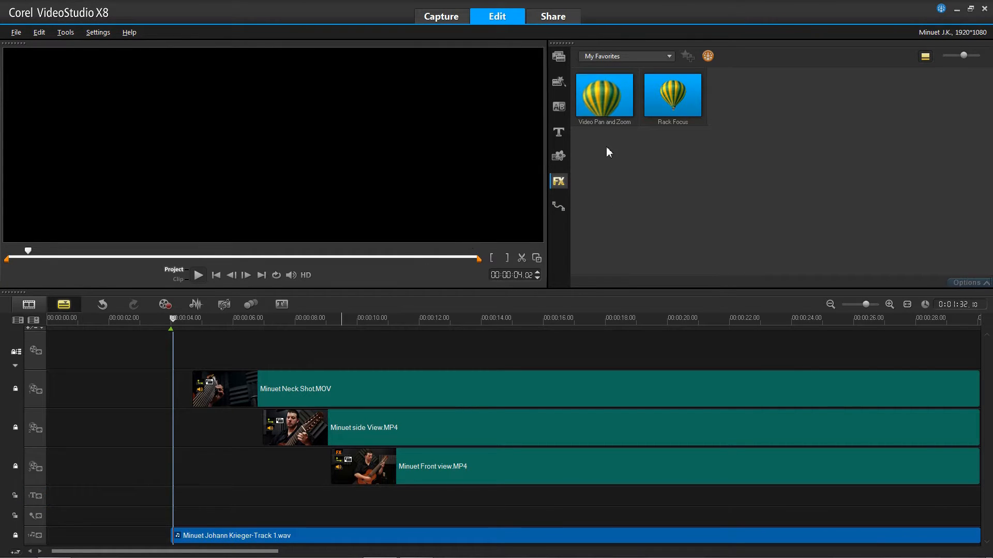
pyautogui.click(557, 135)
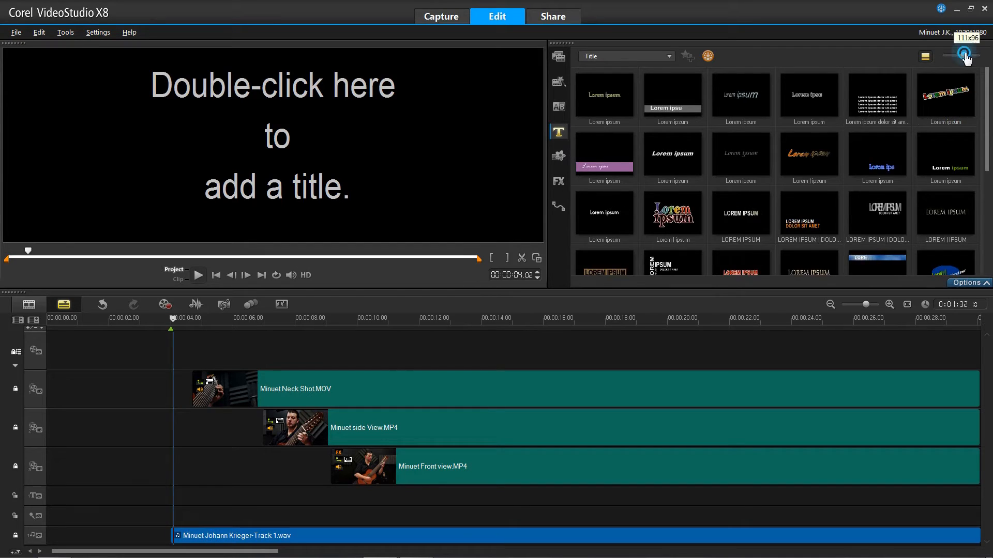
pyautogui.moveTo(964, 55); pyautogui.dragTo(981, 58)
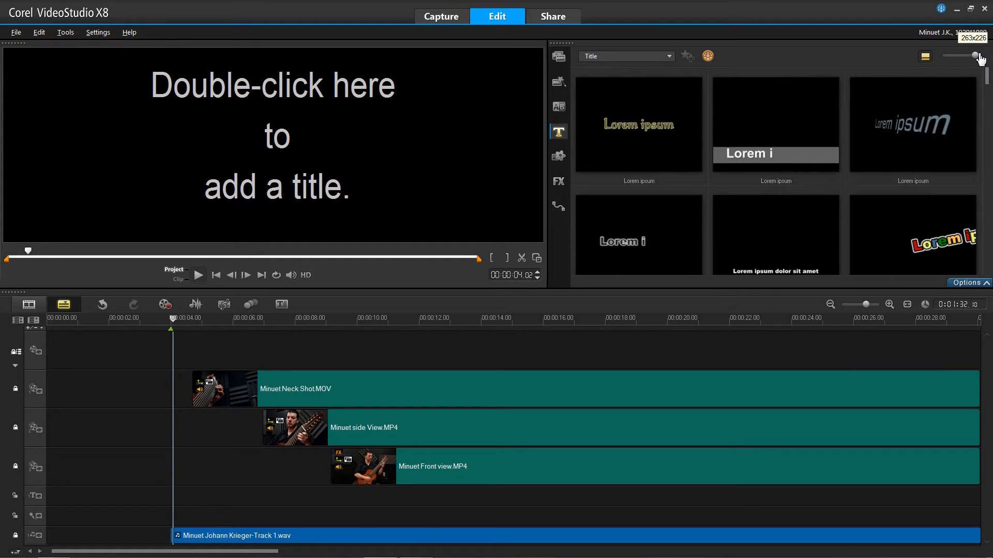
# - Browse the animated title presets in the library to compare their text styles and animations
pyautogui.scroll(-6, 674, 155)
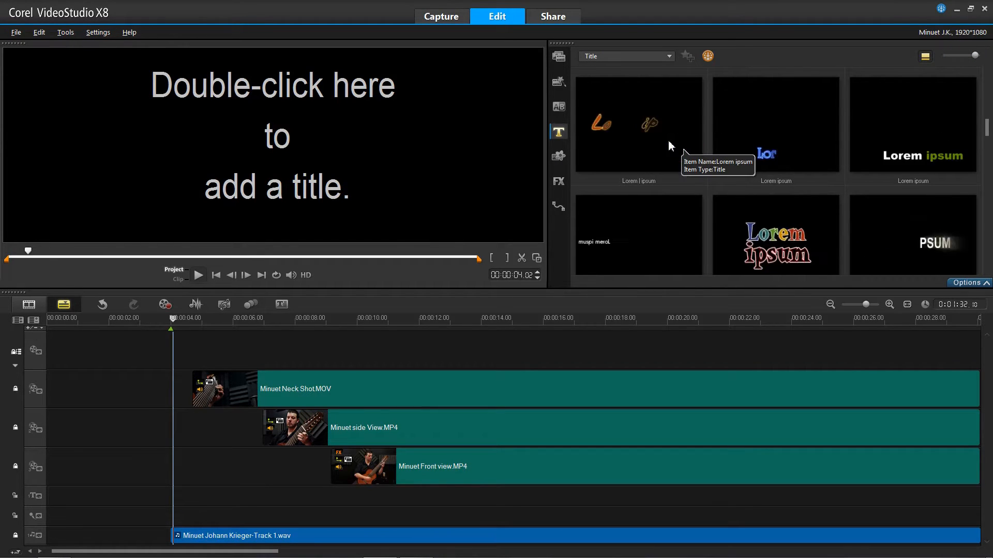
pyautogui.scroll(-2, 669, 191)
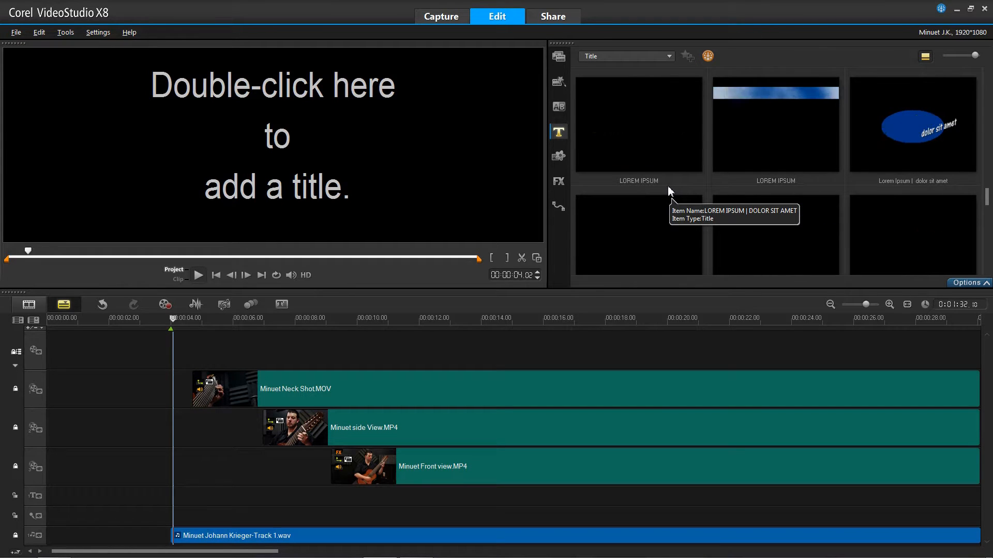
pyautogui.scroll(-3, 674, 157)
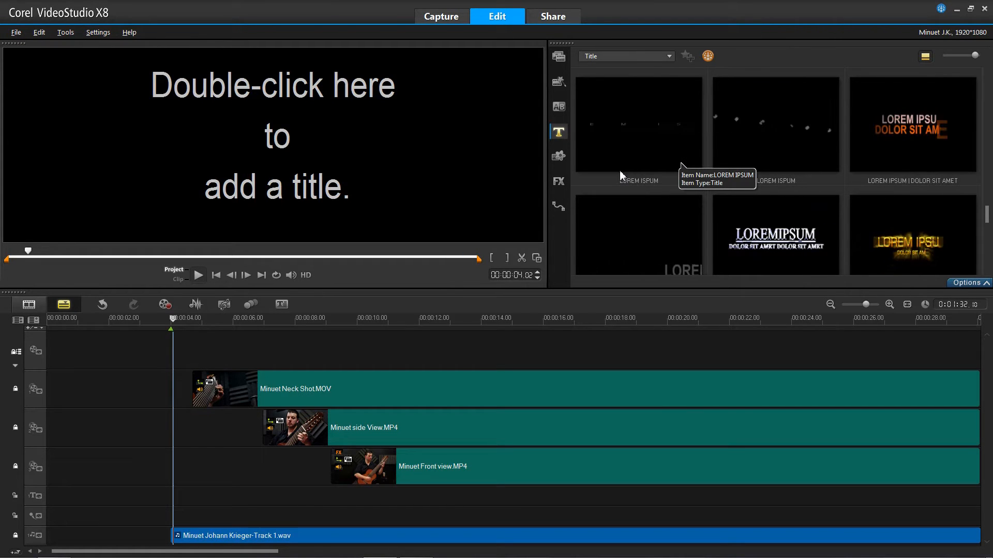
pyautogui.scroll(-2, 620, 186)
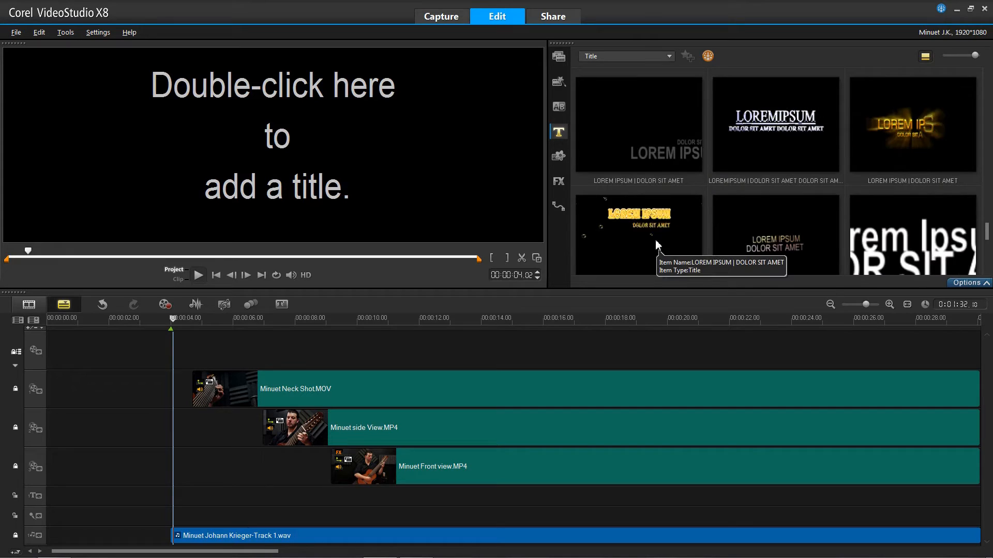
pyautogui.scroll(-2, 666, 203)
pyautogui.scroll(5, 667, 202)
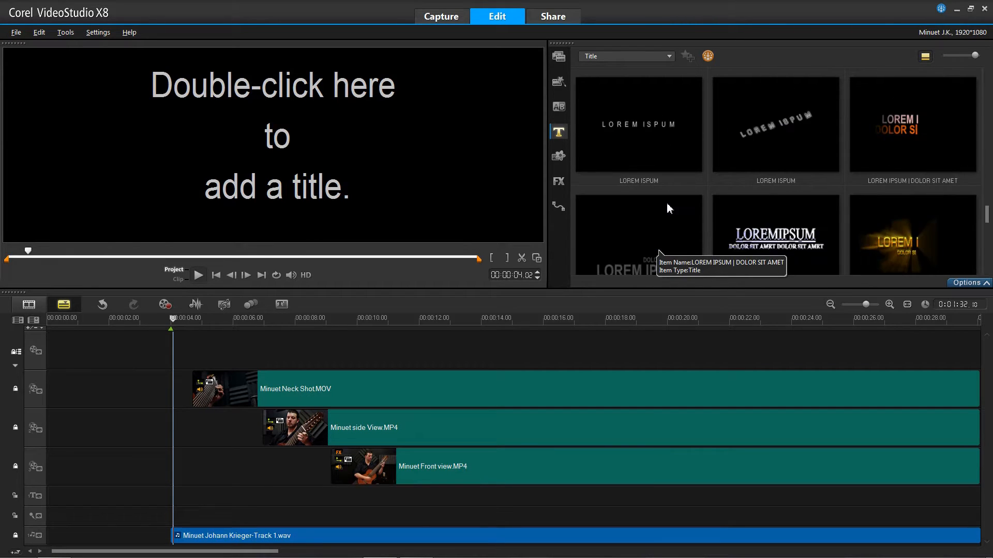
pyautogui.scroll(5, 662, 202)
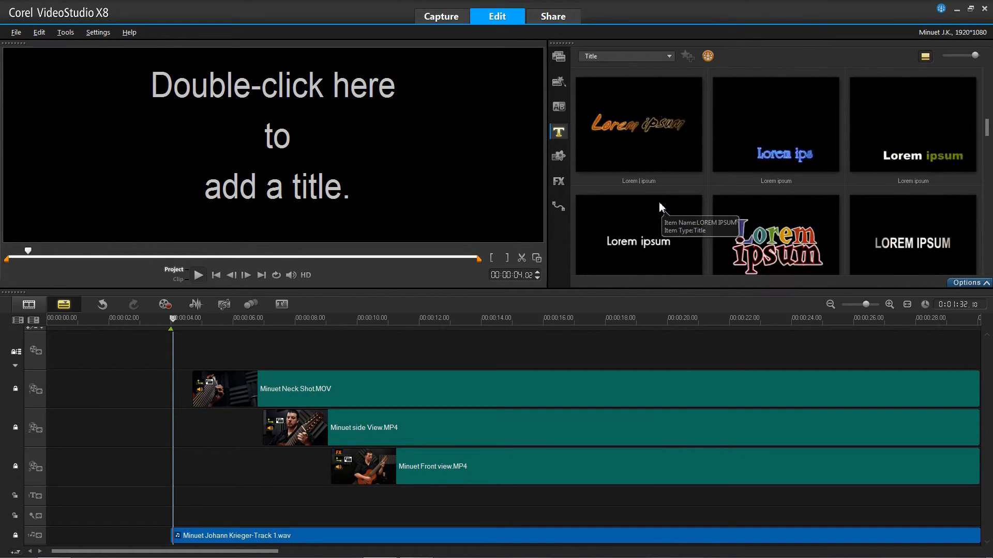
pyautogui.scroll(3, 659, 205)
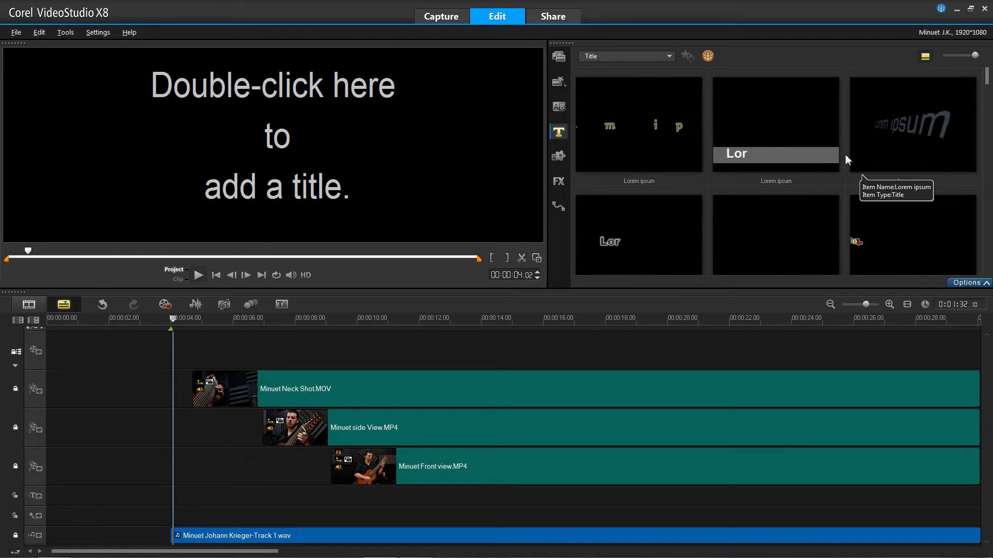
# - Add the LOREM IPSUM | DOLOR SIT AMET title preset with white and orange lines to the title track at 00:00:00.00
pyautogui.scroll(-1, 682, 183)
pyautogui.scroll(-2, 783, 225)
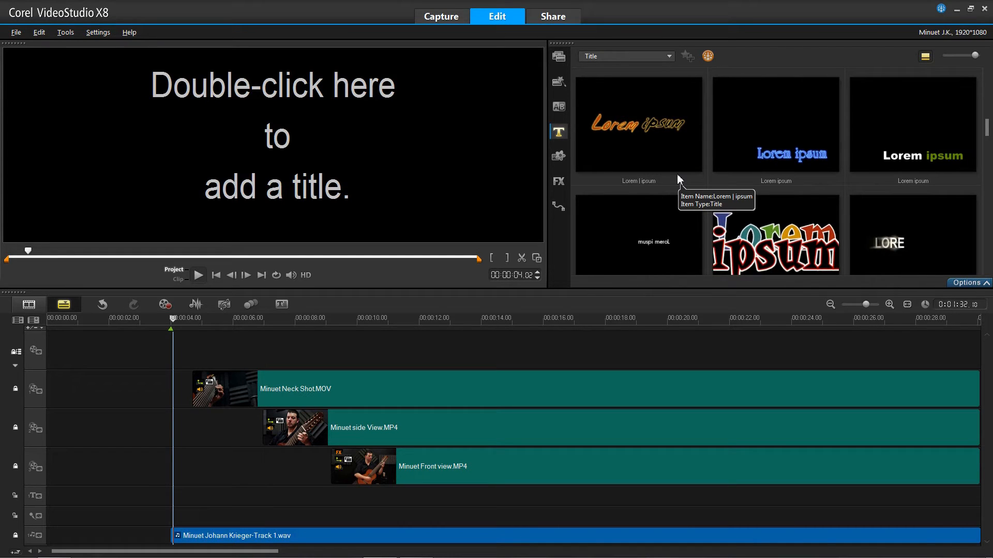
pyautogui.scroll(-1, 657, 179)
pyautogui.scroll(-1, 719, 200)
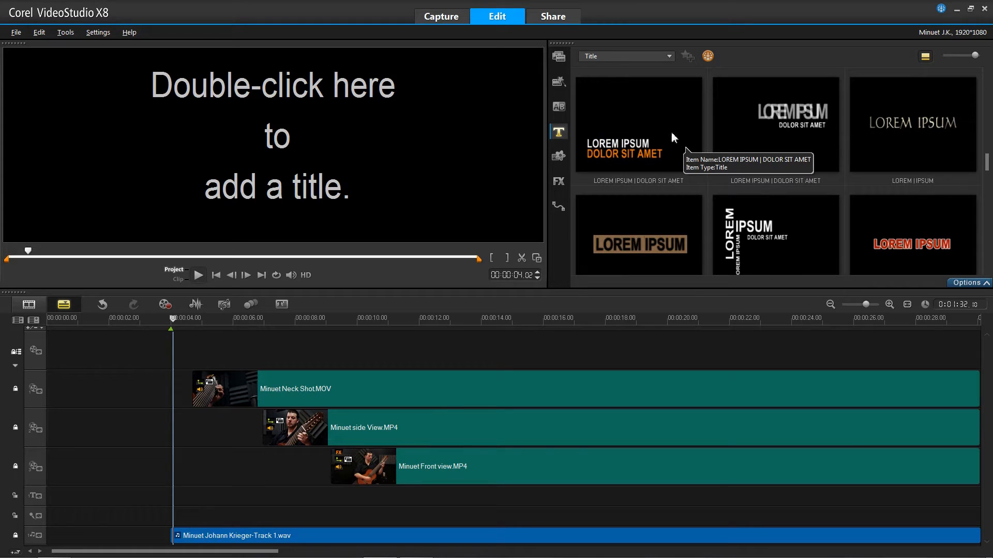
pyautogui.moveTo(659, 131); pyautogui.dragTo(52, 503)
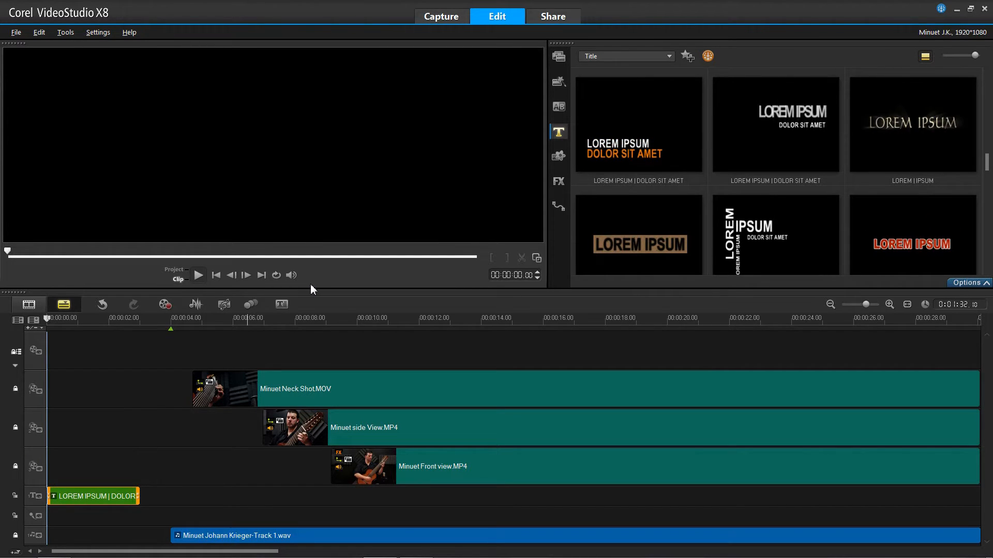
# - In an enlarged preview, reword the title as the performer's name over "Plays" and add a matching title after it reading "Minuet" over "Johann Krieger"
pyautogui.moveTo(312, 288); pyautogui.dragTo(317, 340)
pyautogui.doubleClick(102, 506)
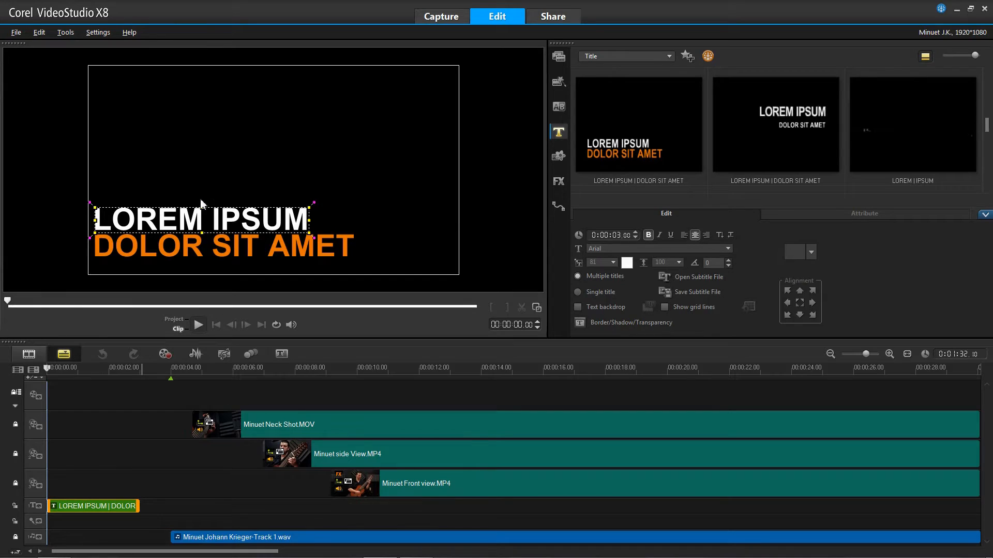
pyautogui.click(241, 221)
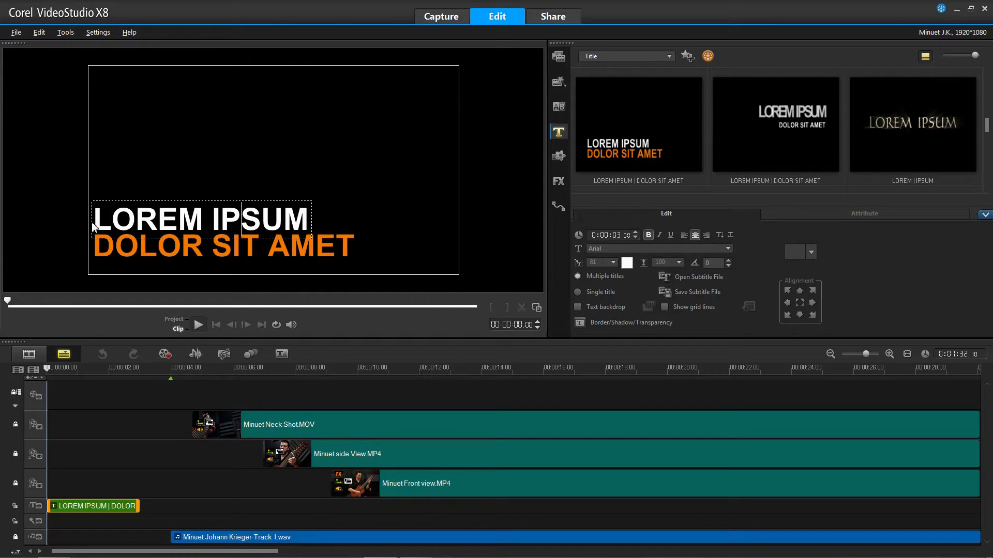
pyautogui.moveTo(93, 221); pyautogui.dragTo(327, 223)
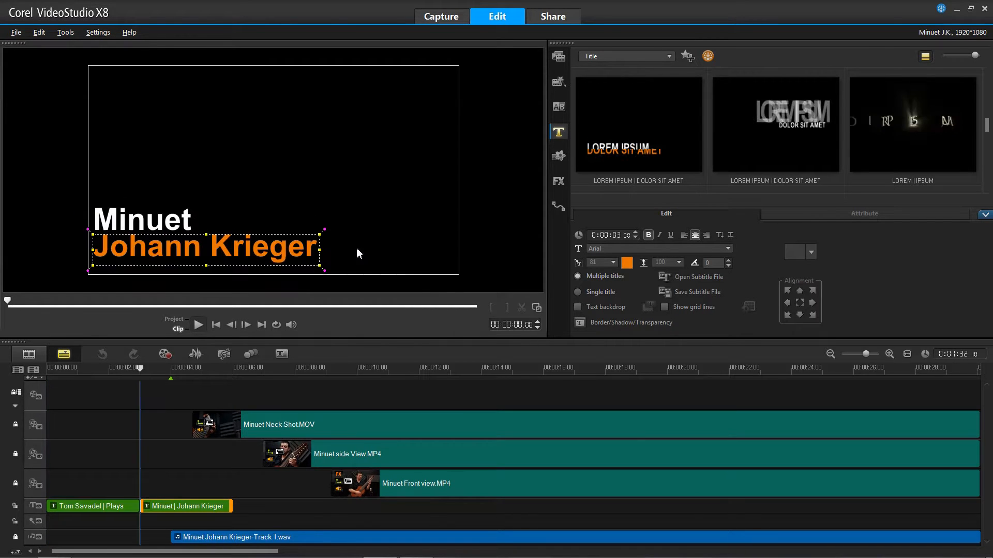
# - Preview the second title over the video, and play the project from the start through both titles
pyautogui.click(433, 301)
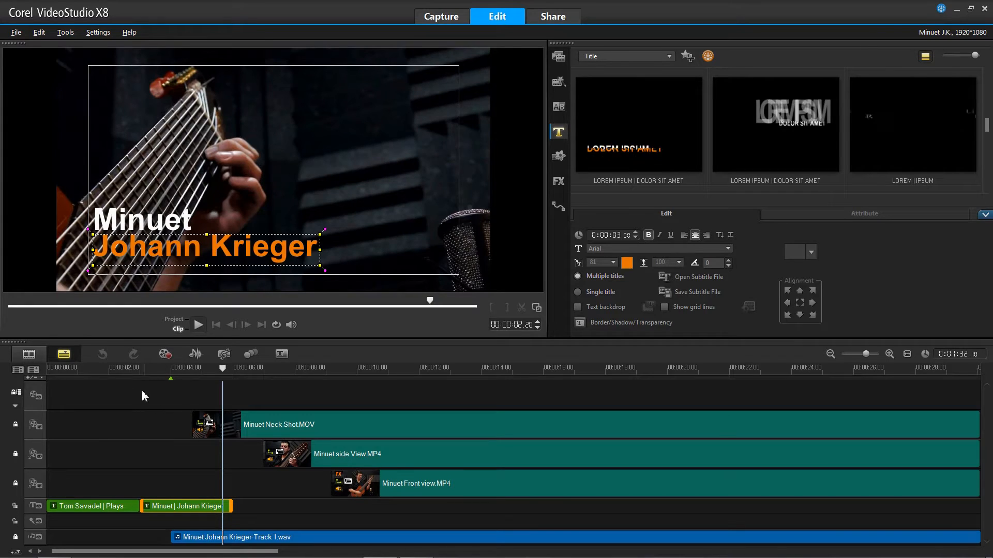
pyautogui.click(47, 371)
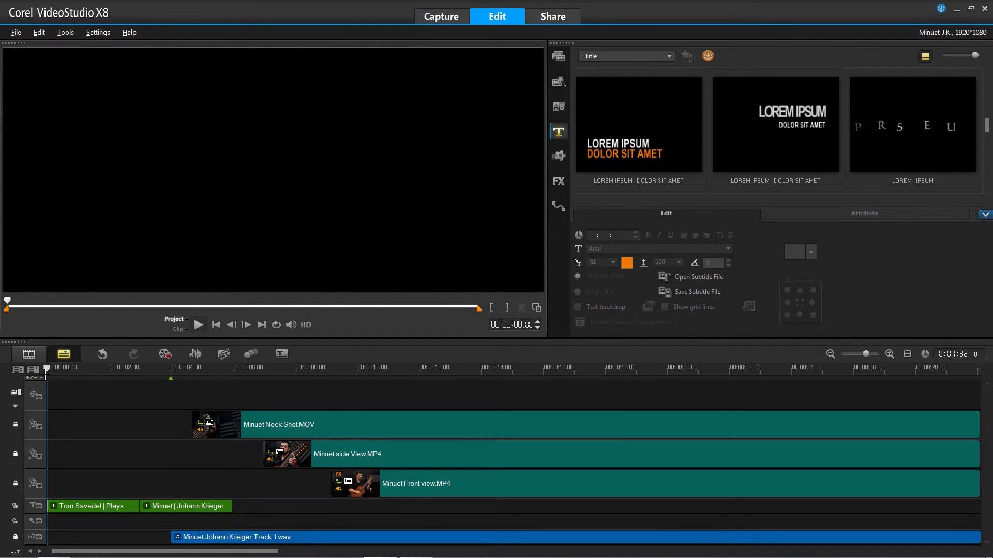
pyautogui.click(198, 326)
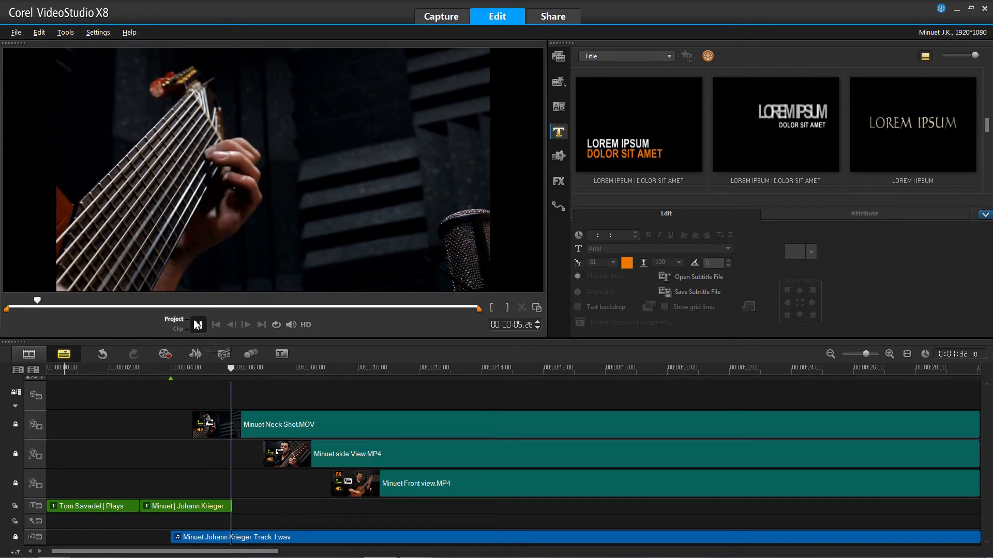
pyautogui.click(196, 325)
# - Move both lines of the first title clip to the upper left of the video frame
pyautogui.moveTo(92, 367)
pyautogui.mouseDown()
pyautogui.moveTo(55, 368)
pyautogui.moveTo(151, 367)
pyautogui.moveTo(89, 367)
pyautogui.mouseUp()
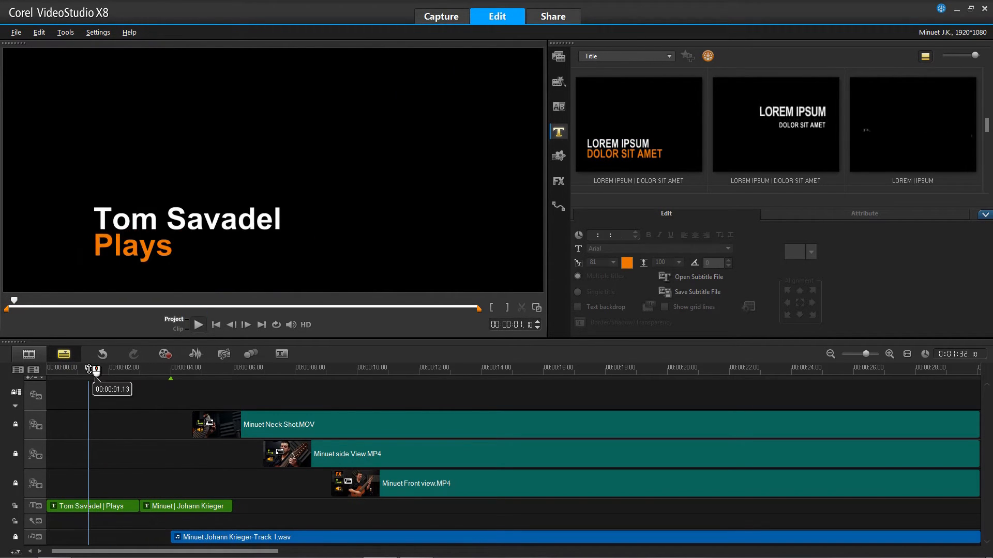
pyautogui.click(91, 509)
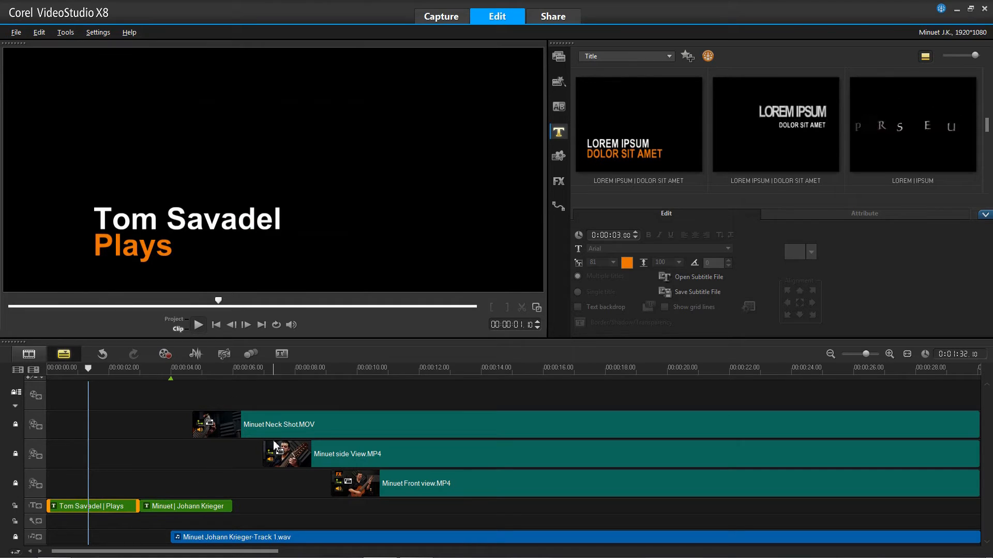
# - Move the "Minuet" and "Johann Krieger" lines of the second title clip to the lower right of the video frame
pyautogui.moveTo(85, 386); pyautogui.dragTo(206, 389)
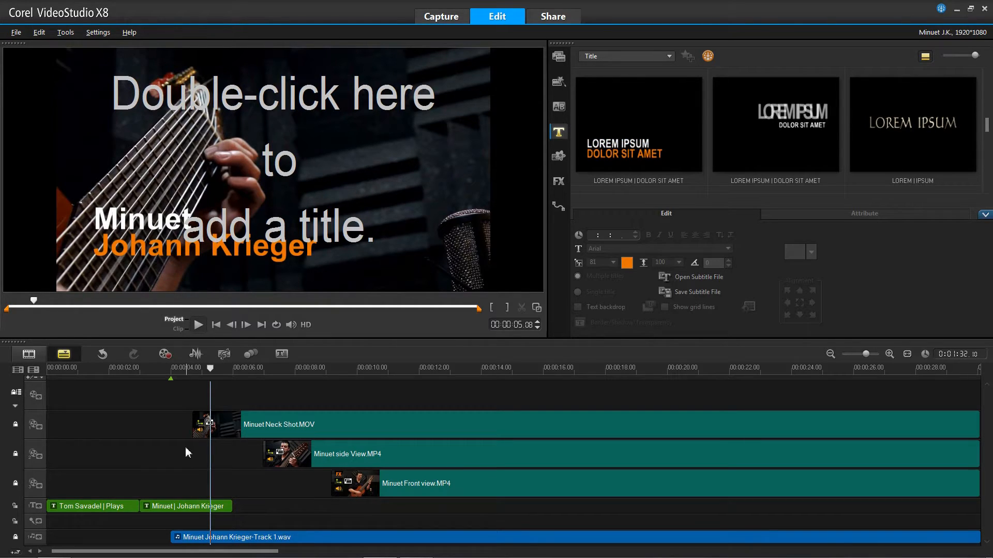
pyautogui.click(179, 507)
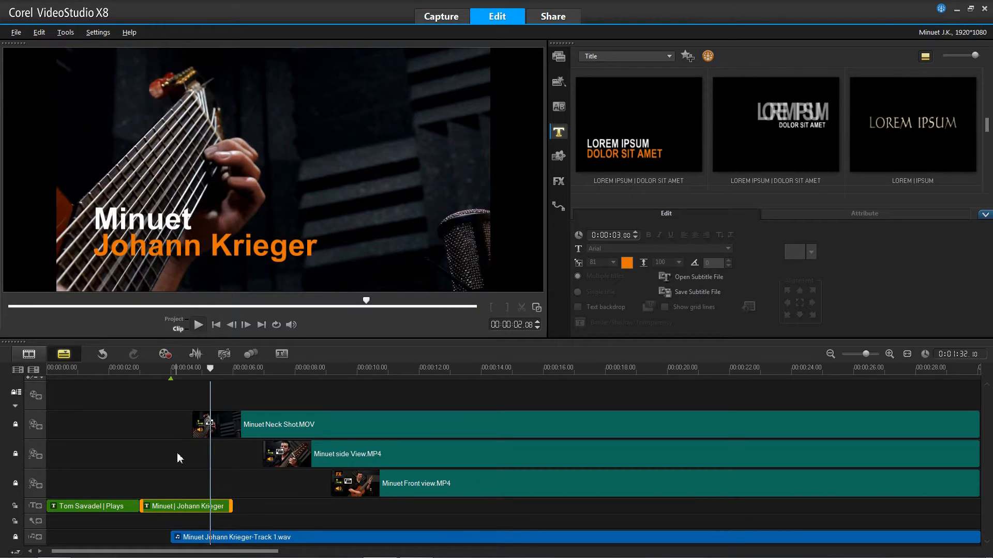
pyautogui.doubleClick(184, 505)
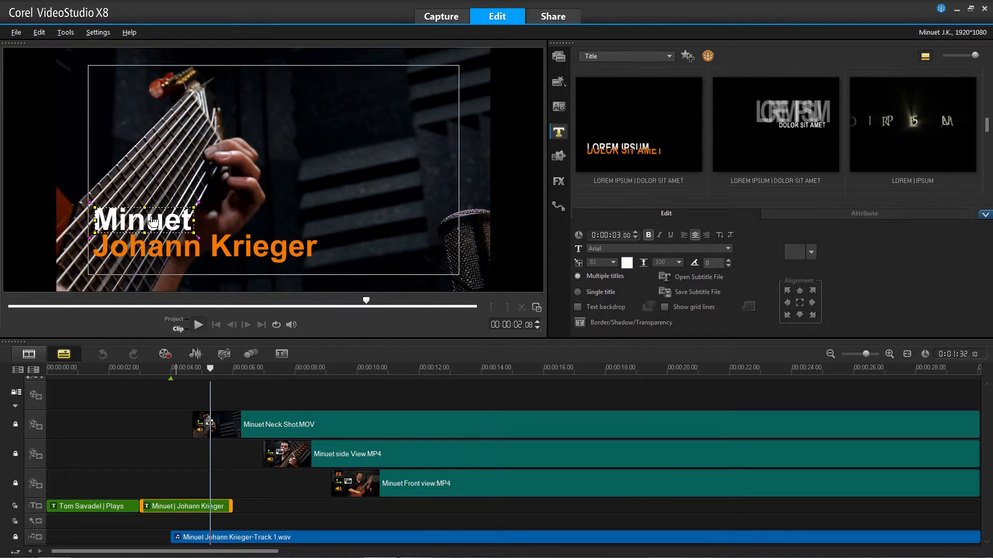
pyautogui.moveTo(210, 260); pyautogui.dragTo(333, 265)
pyautogui.moveTo(160, 224); pyautogui.dragTo(327, 219)
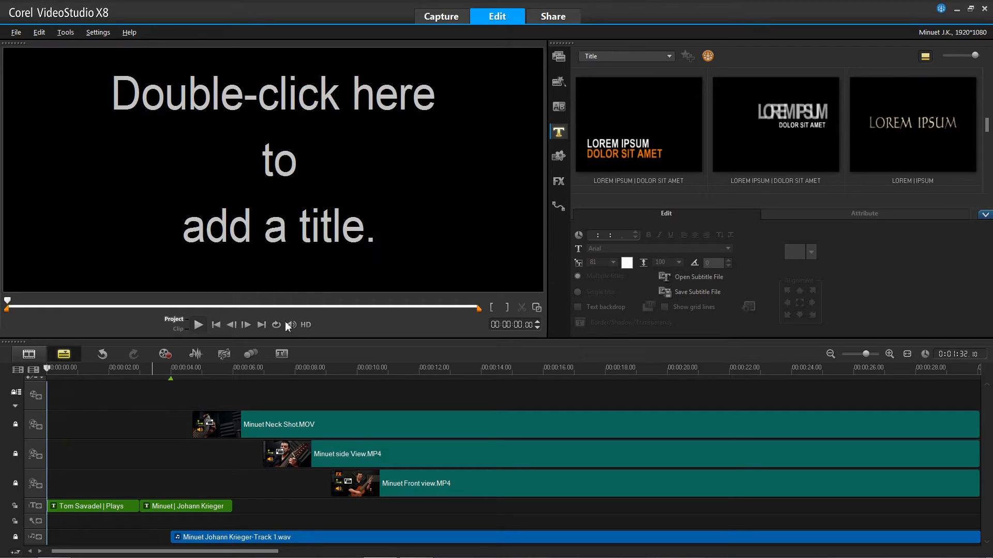
# - Try the Adorage transition between the two title clips, scrub through it, and undo it
pyautogui.click(558, 107)
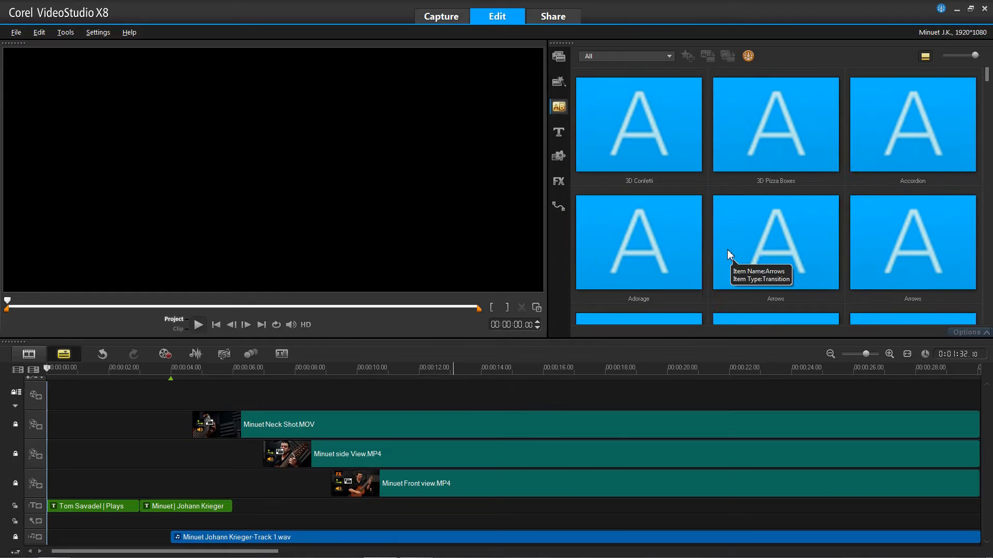
pyautogui.moveTo(640, 258); pyautogui.dragTo(140, 509)
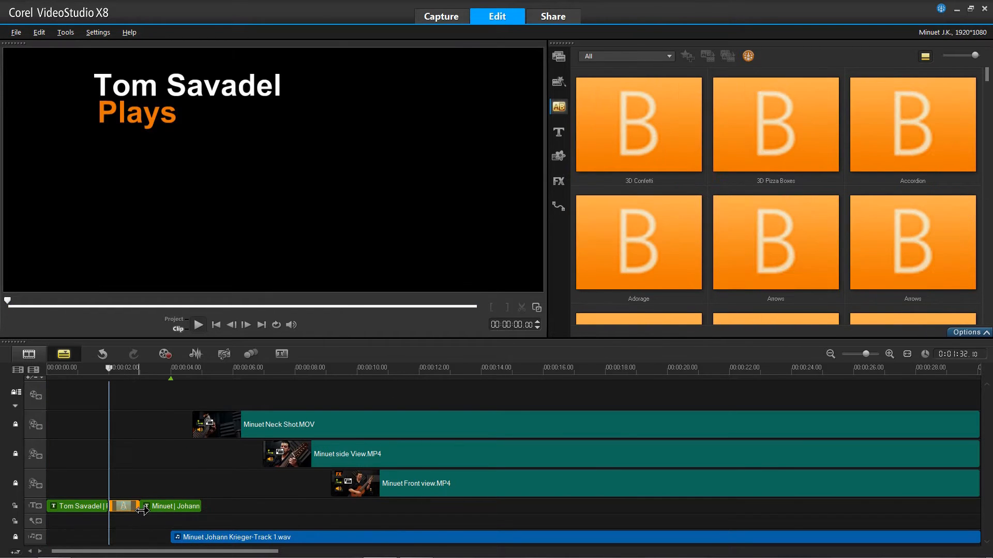
pyautogui.moveTo(81, 372); pyautogui.dragTo(161, 406)
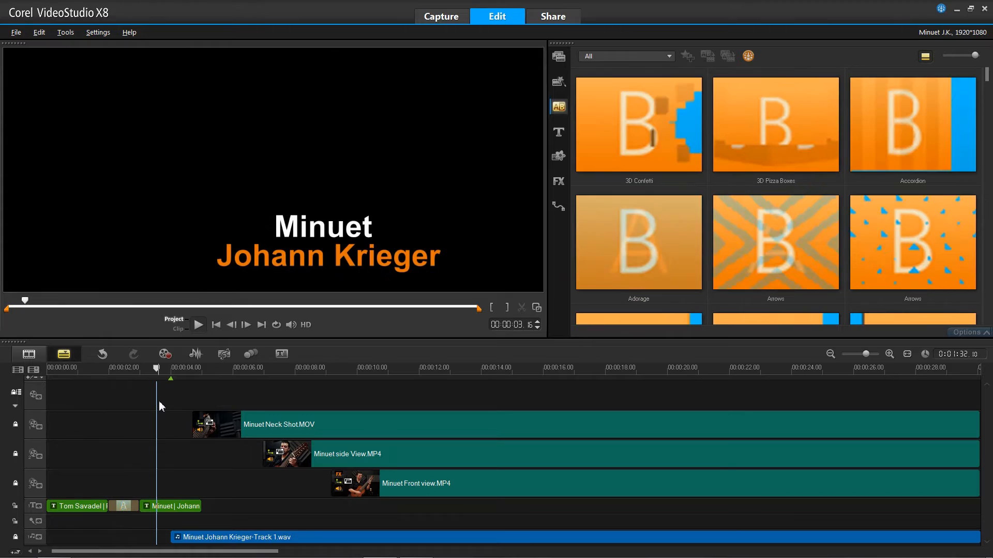
pyautogui.hotkey('ctrl', 'z')
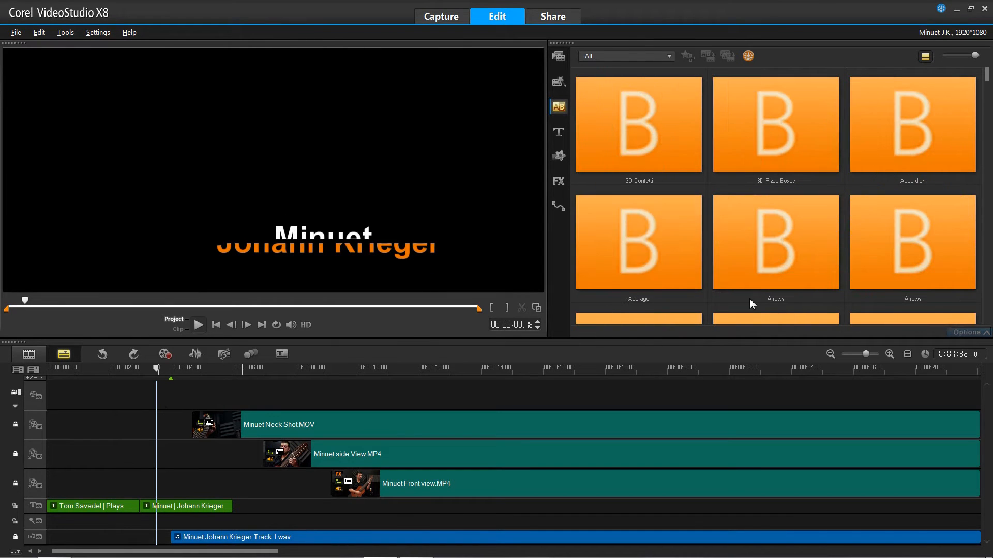
# - Place the Bar transition with the silver bars between the two title clips and scrub through it to 00:00:03.26
pyautogui.scroll(-1, 879, 219)
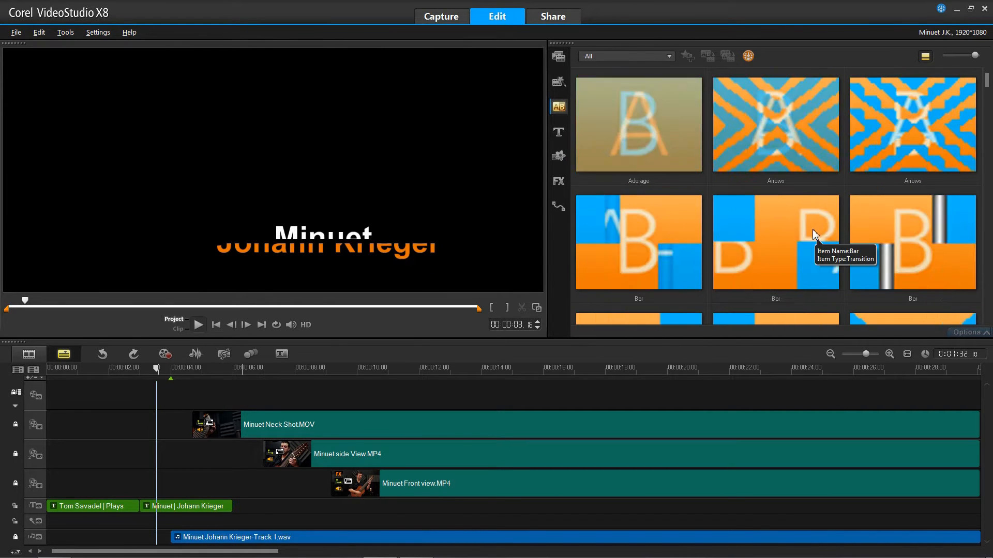
pyautogui.moveTo(902, 243); pyautogui.dragTo(126, 507)
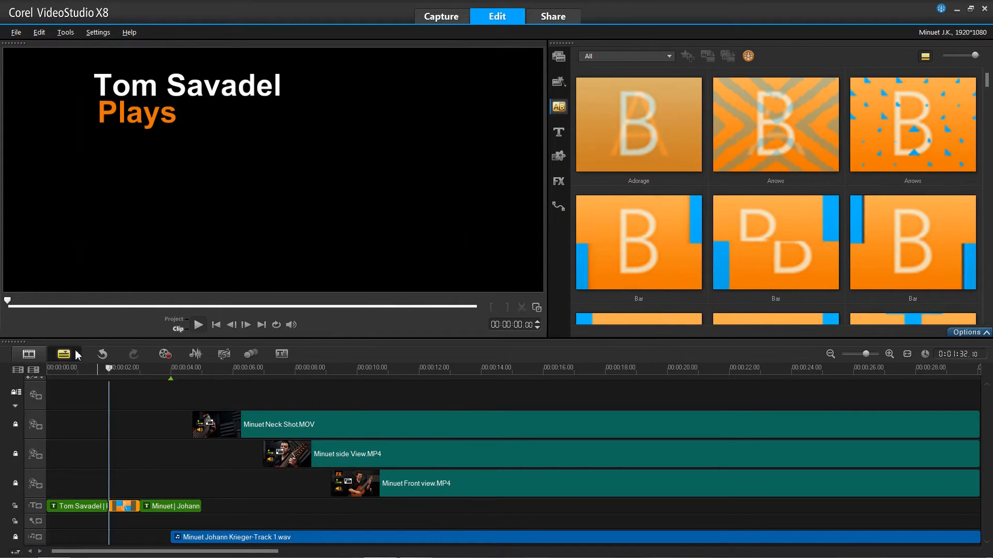
pyautogui.moveTo(108, 370); pyautogui.dragTo(167, 393)
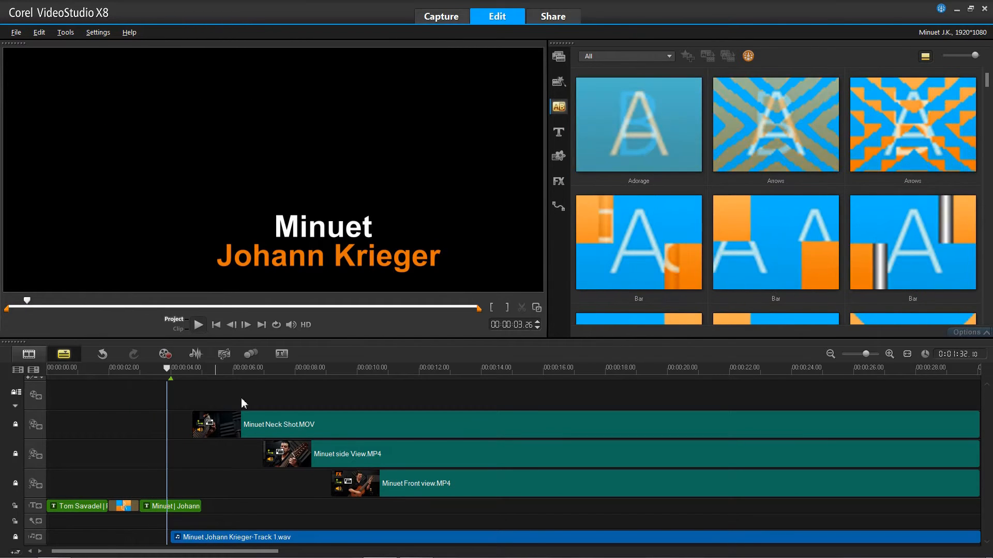
# - Shrink the library thumbnails and play the project from the start to check the titles with their transition
pyautogui.moveTo(976, 56); pyautogui.dragTo(963, 55)
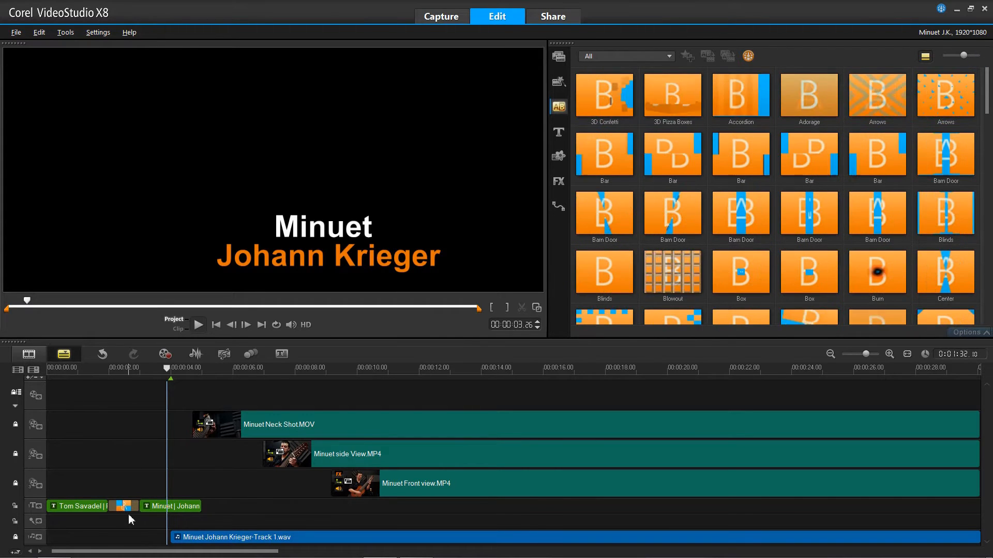
pyautogui.click(216, 325)
pyautogui.click(179, 329)
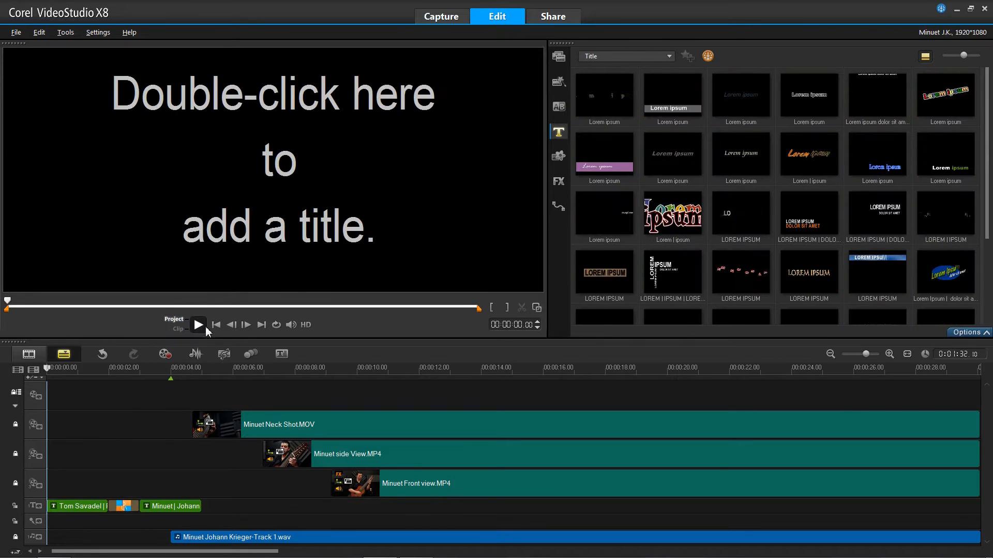
pyautogui.click(198, 325)
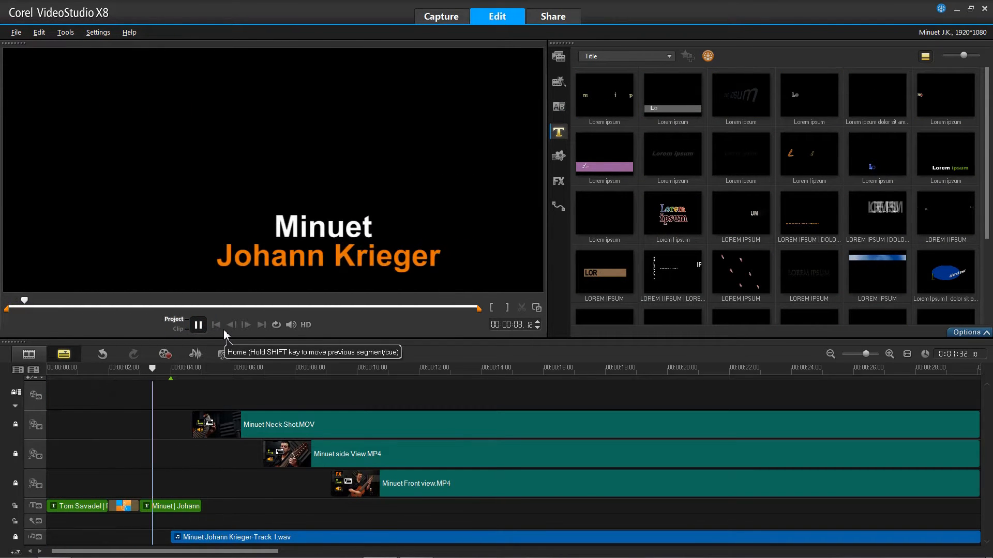
# - Stop the playback and lengthen the Bar transition between the two title clips to about 00:00:01.11
pyautogui.click(202, 325)
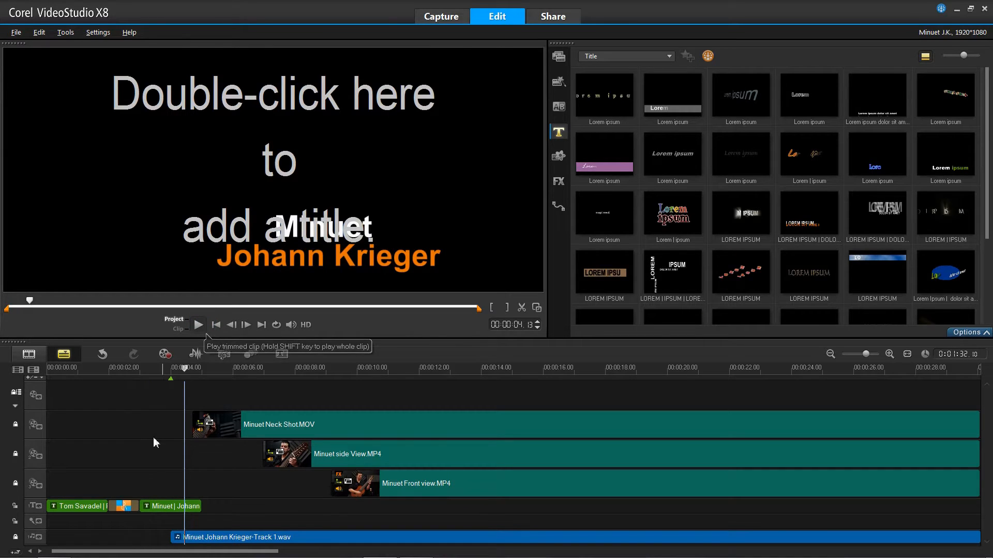
pyautogui.click(113, 509)
pyautogui.doubleClick(123, 505)
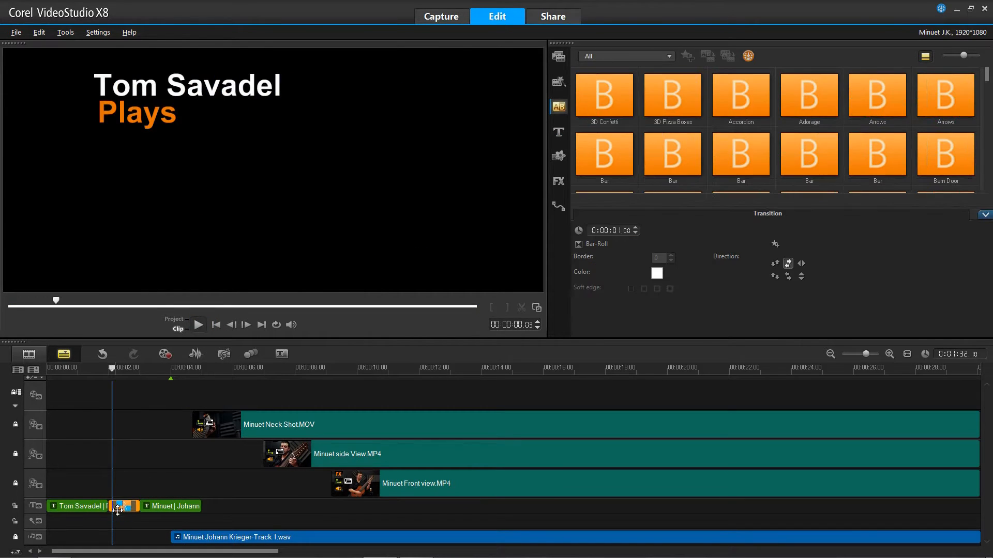
pyautogui.moveTo(138, 509); pyautogui.dragTo(157, 511)
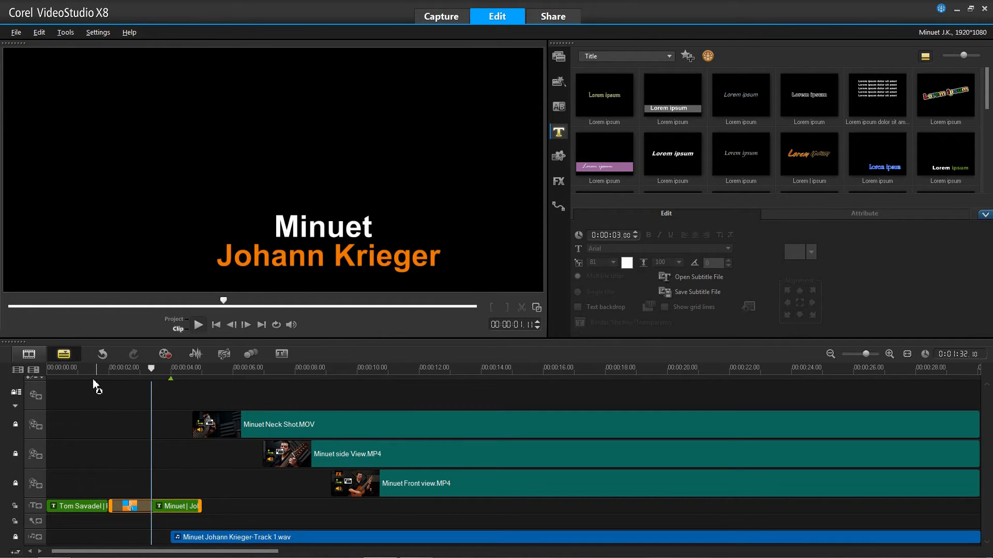
# - Play the lengthened Bar transition as a clip, and play the project from about 00:00:01 to check it
pyautogui.click(216, 326)
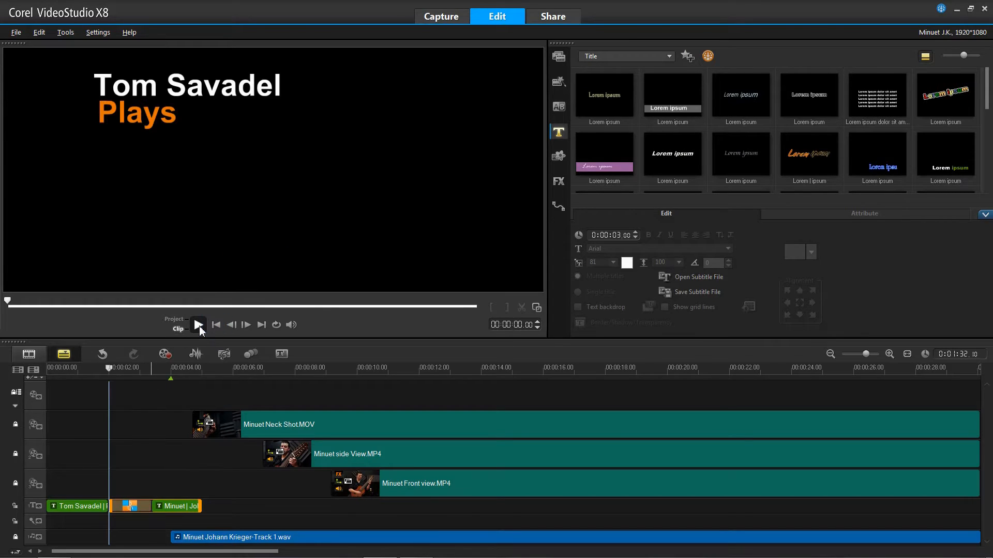
pyautogui.click(199, 326)
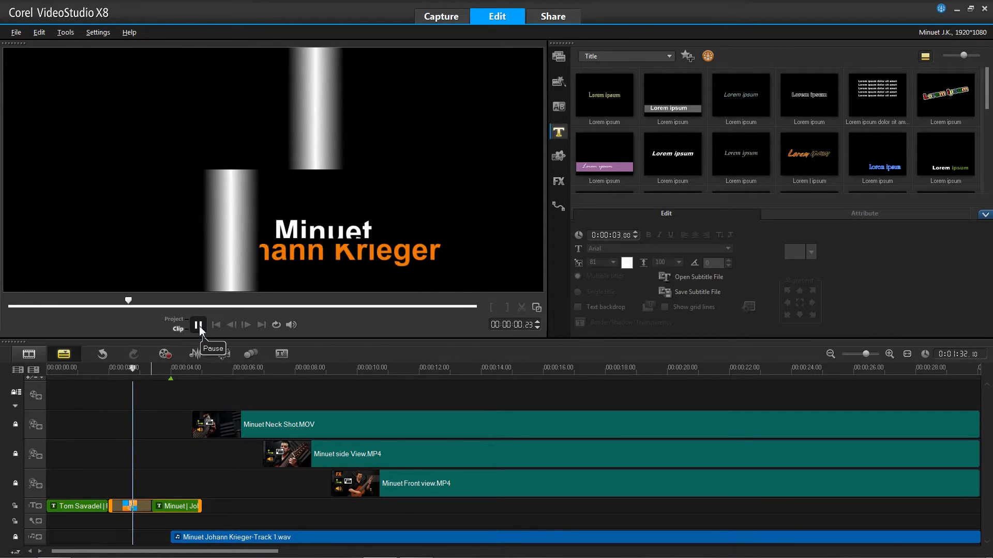
pyautogui.click(199, 326)
pyautogui.click(174, 320)
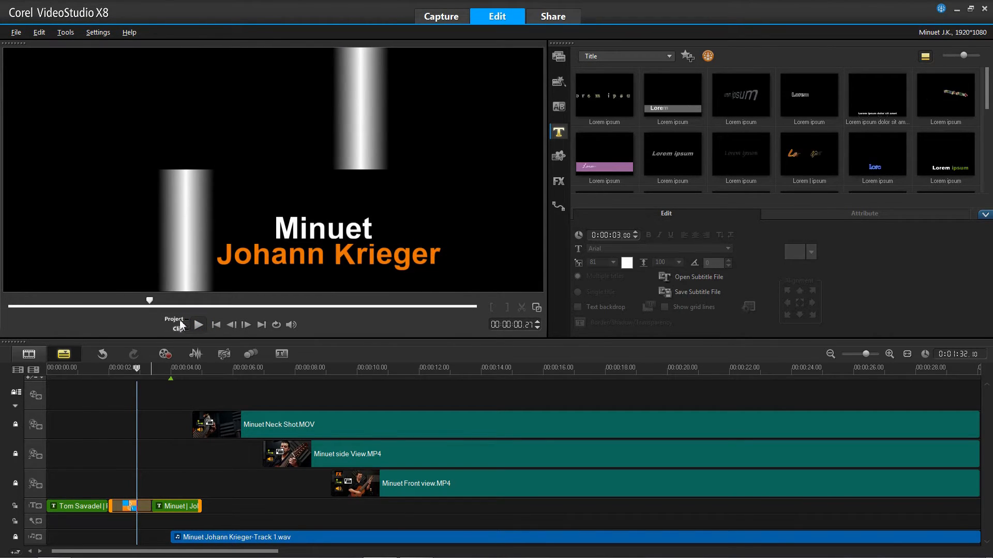
pyautogui.click(79, 369)
pyautogui.click(198, 324)
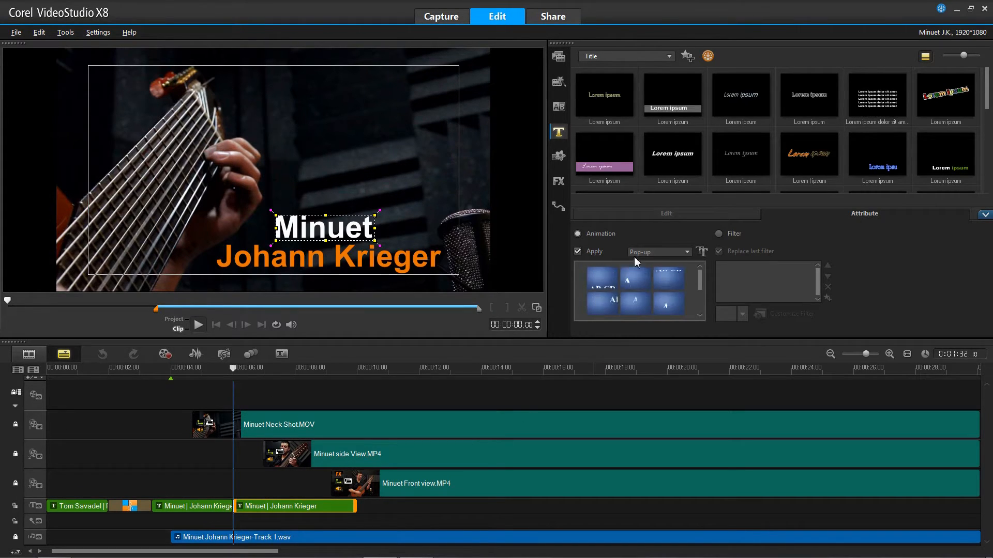
# - Apply the Fade animation to the "Minuet" and "Johann Krieger" lines of the last title clip
pyautogui.click(665, 253)
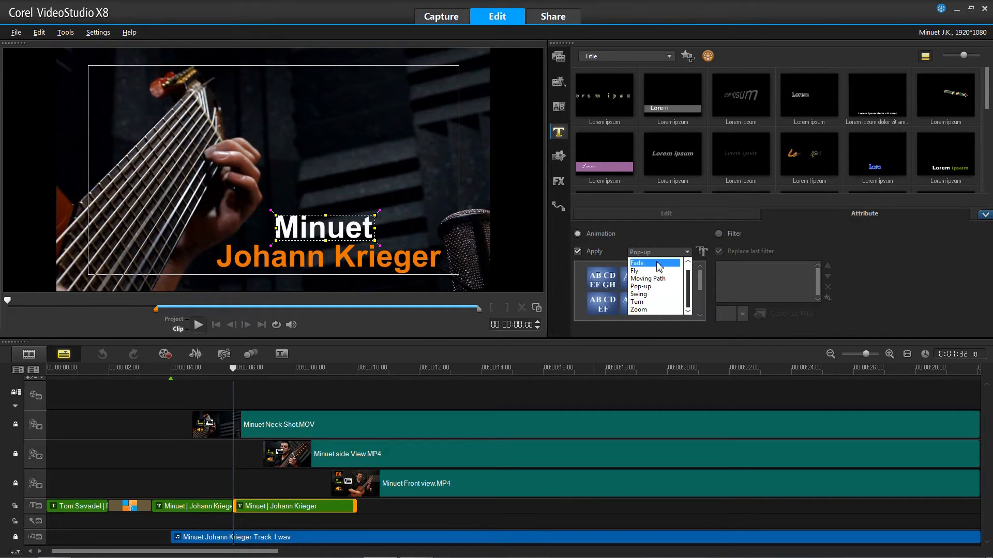
pyautogui.click(658, 265)
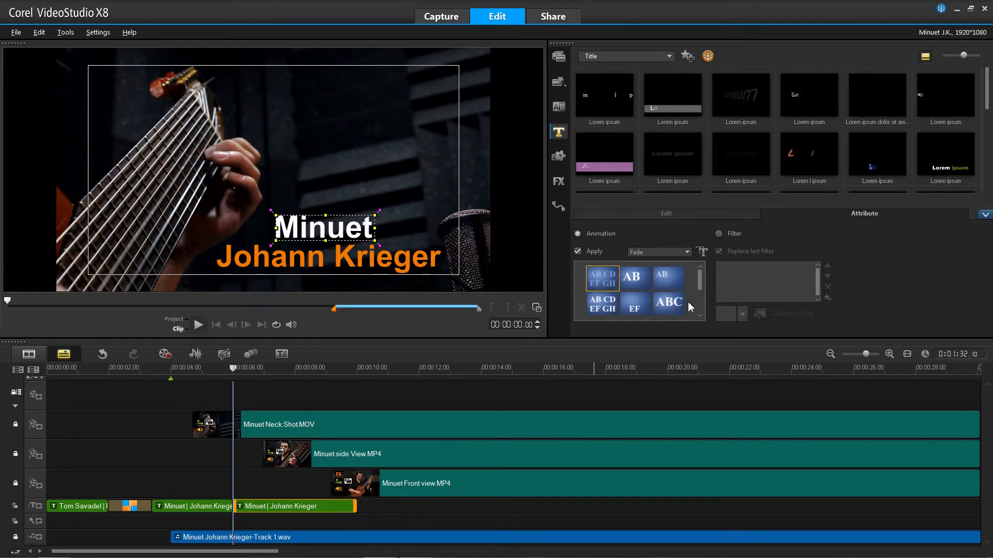
pyautogui.moveTo(699, 277); pyautogui.dragTo(703, 297)
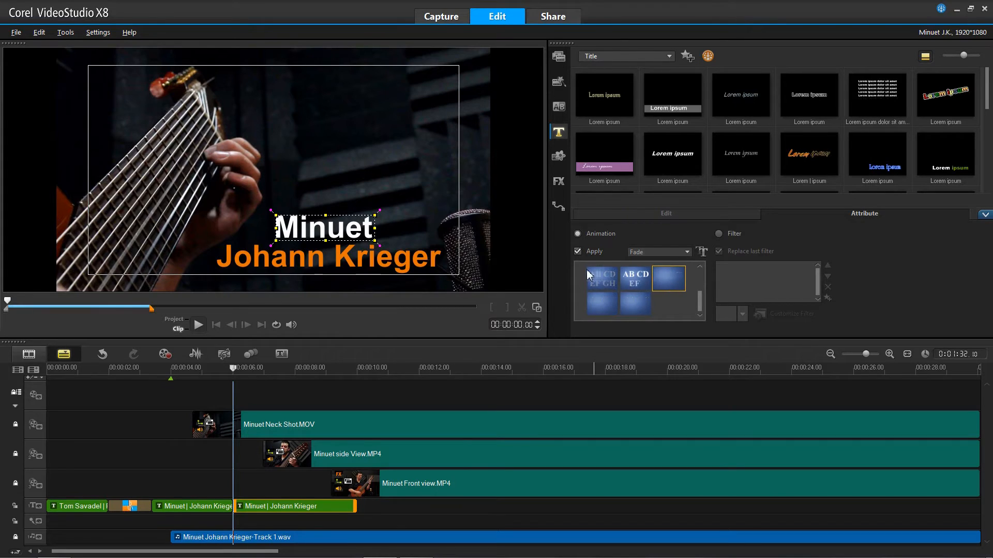
pyautogui.click(358, 264)
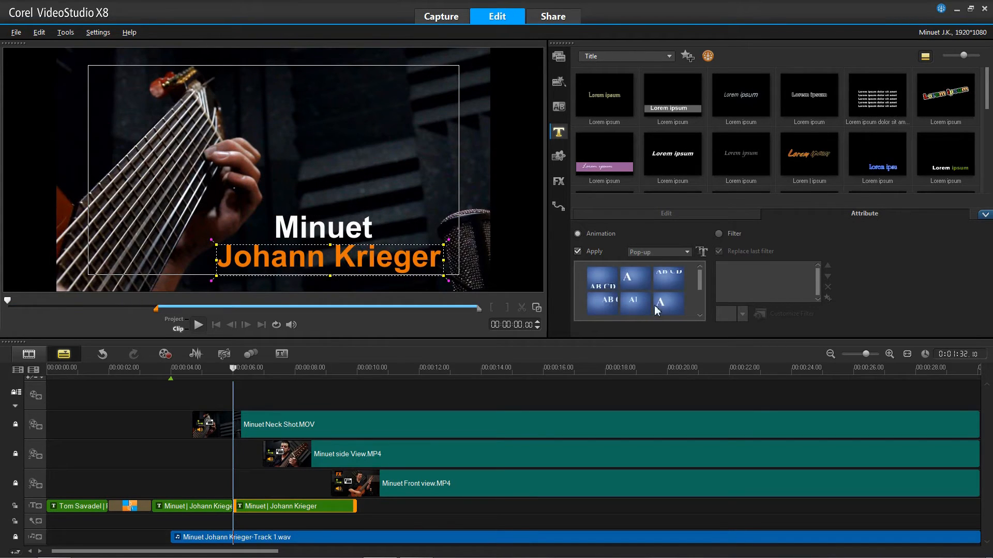
pyautogui.click(659, 253)
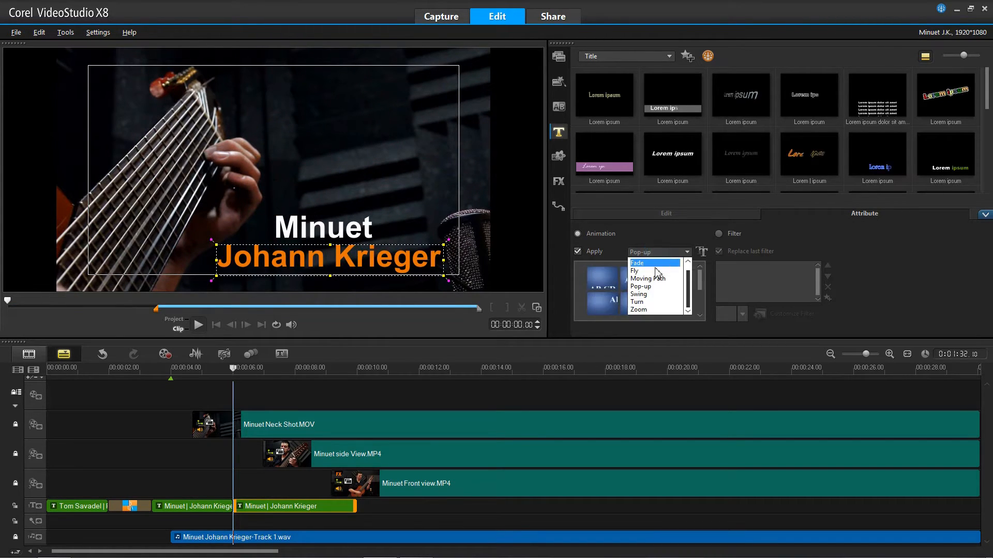
pyautogui.click(655, 264)
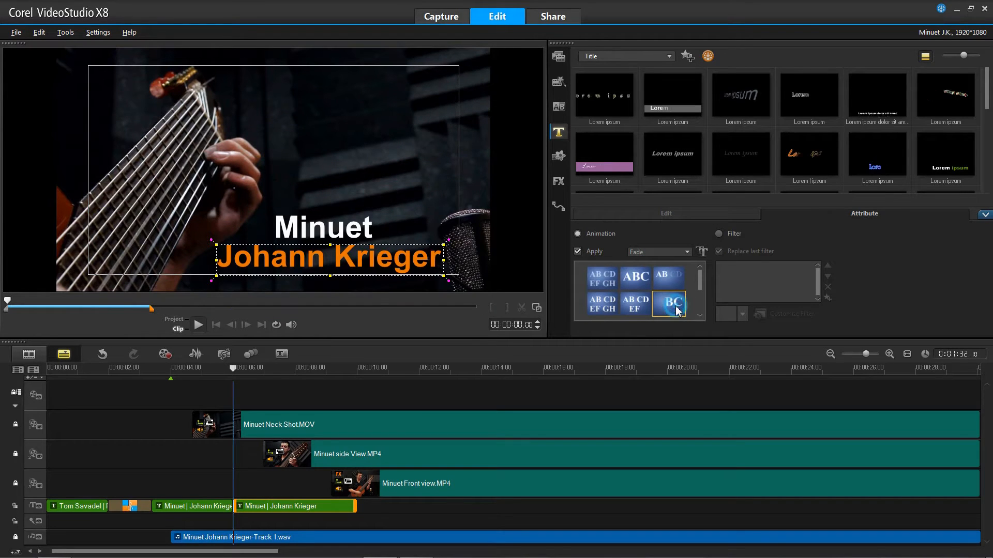
# - Scrub through the last title clip and shorten it so it ends just before the side view clip begins
pyautogui.moveTo(235, 370); pyautogui.dragTo(316, 388)
pyautogui.moveTo(328, 390); pyautogui.dragTo(240, 408)
pyautogui.click(304, 513)
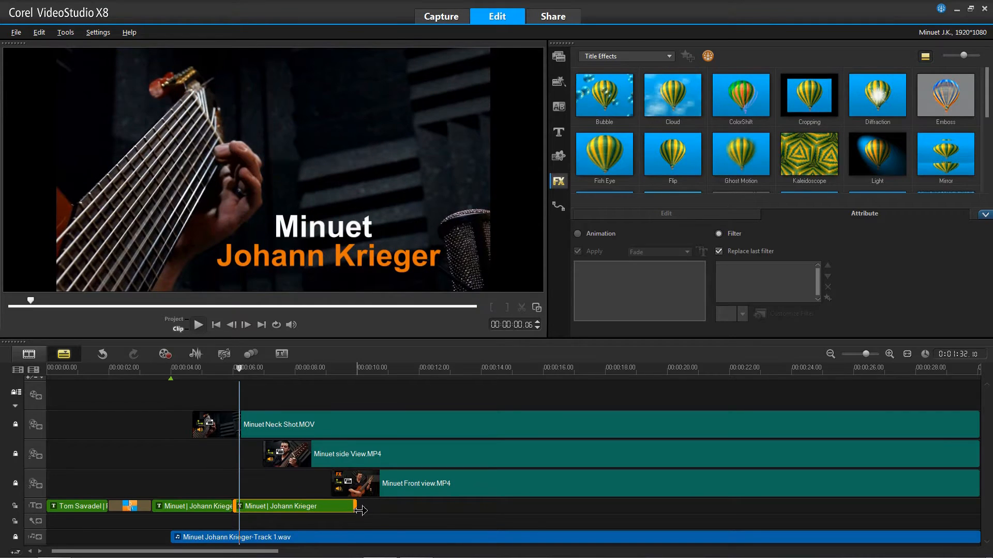
pyautogui.moveTo(291, 523); pyautogui.dragTo(262, 523)
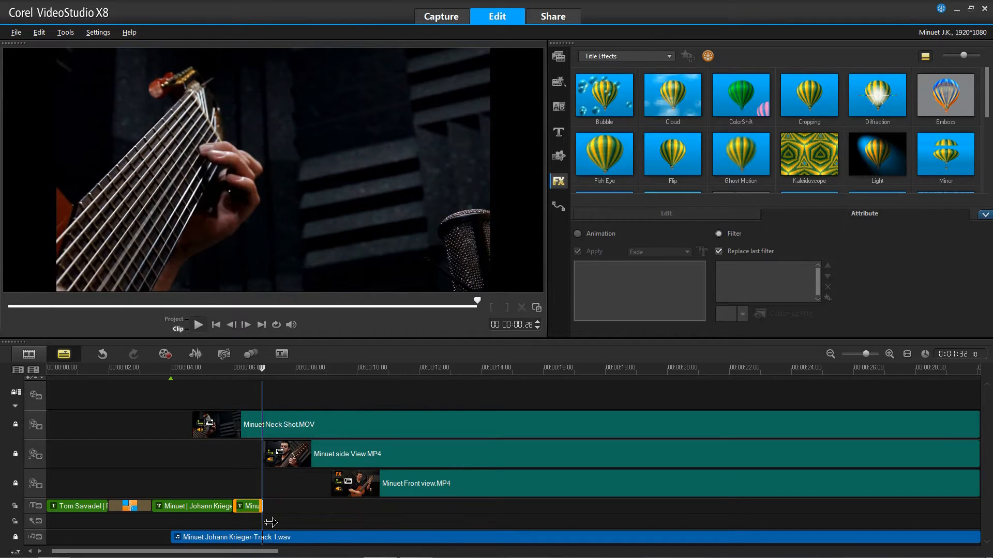
# - Scrub back to before the last title clip and play the project to check its fade-out
pyautogui.click(227, 370)
pyautogui.press('space')
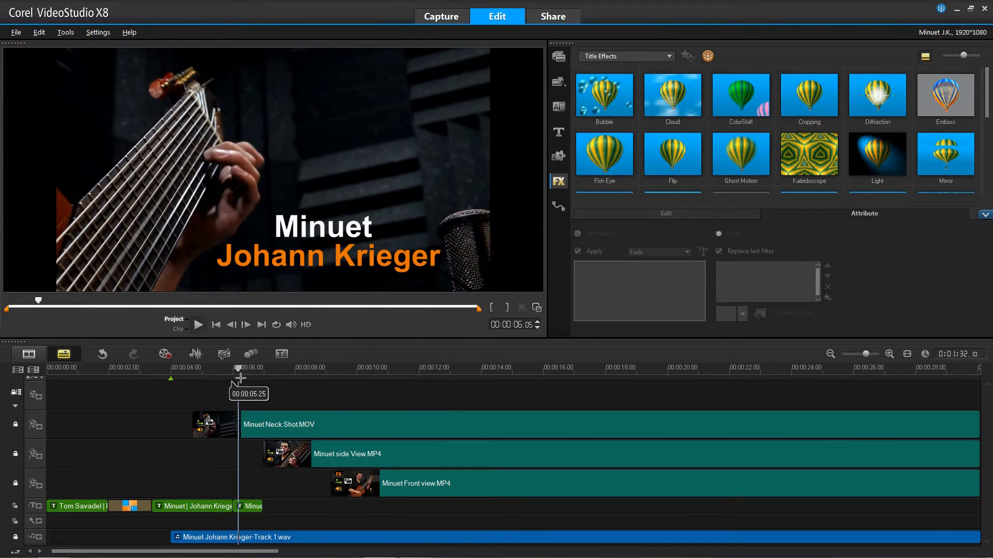
pyautogui.moveTo(261, 381); pyautogui.dragTo(196, 392)
pyautogui.click(198, 325)
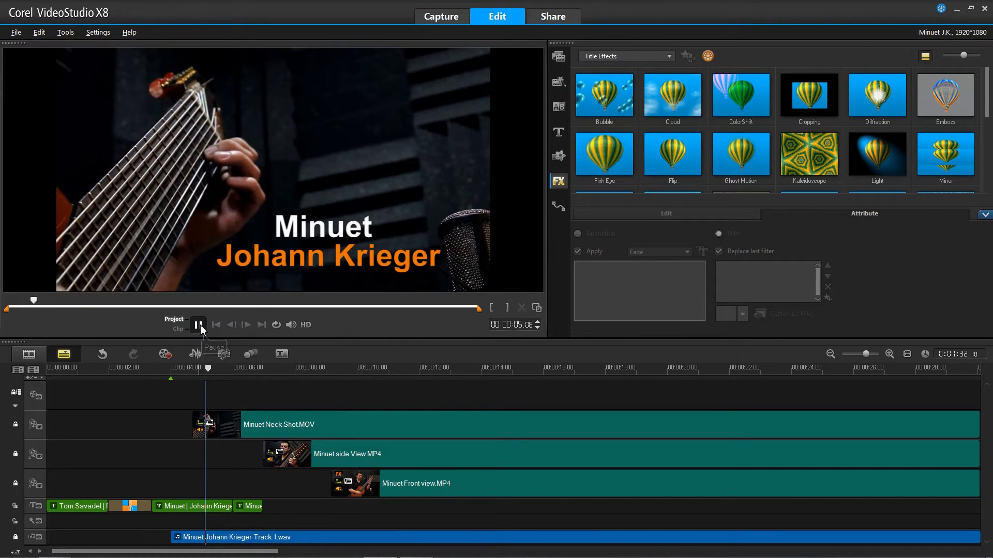
pyautogui.click(198, 324)
# - Lengthen the last title clip to about 00:00:01.20 and try the Zoom animation on its "Minuet" line
pyautogui.click(253, 512)
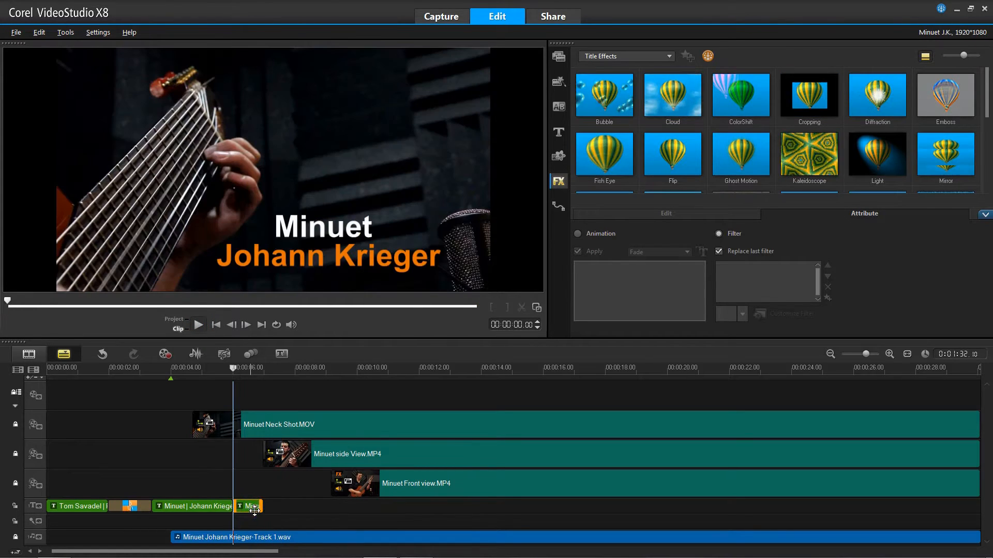
pyautogui.moveTo(262, 508); pyautogui.dragTo(285, 508)
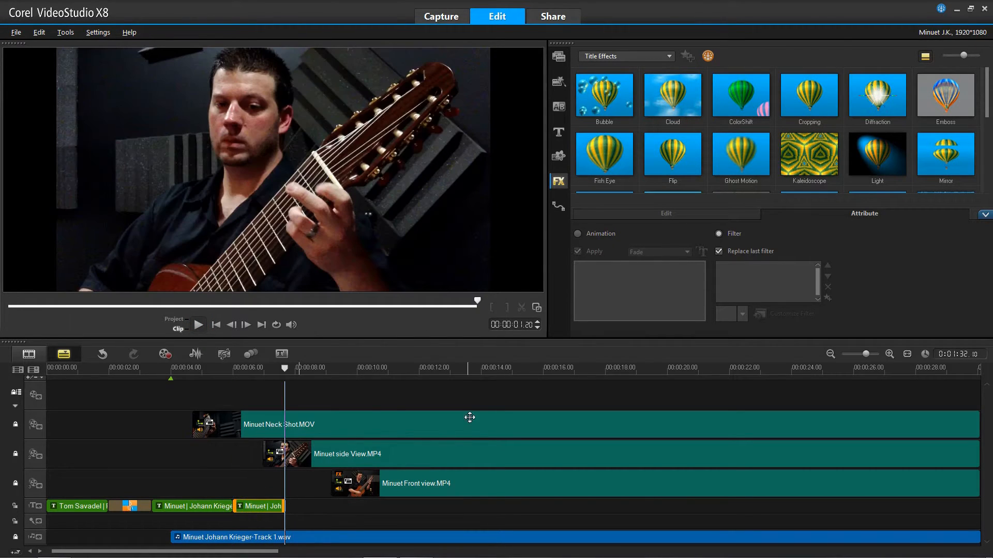
pyautogui.doubleClick(254, 509)
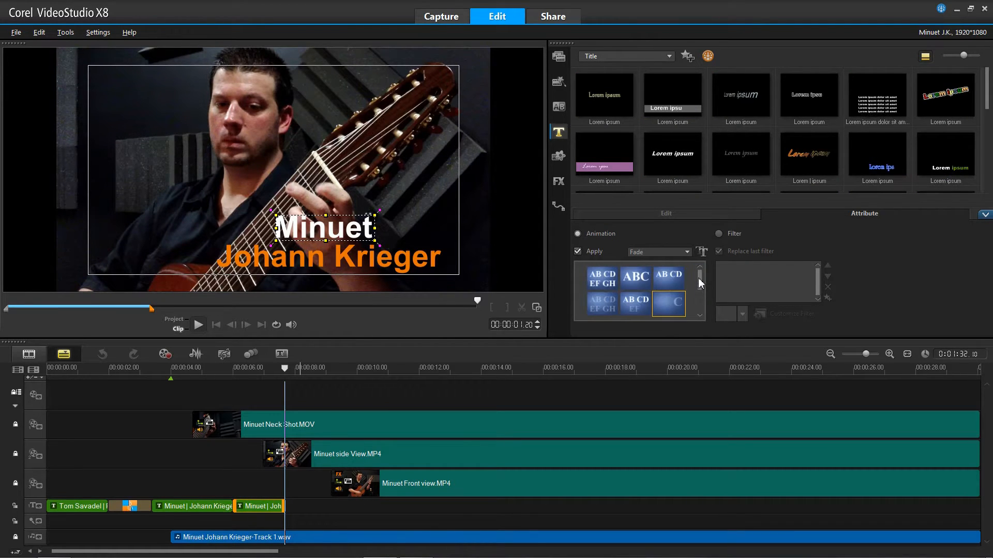
pyautogui.click(684, 252)
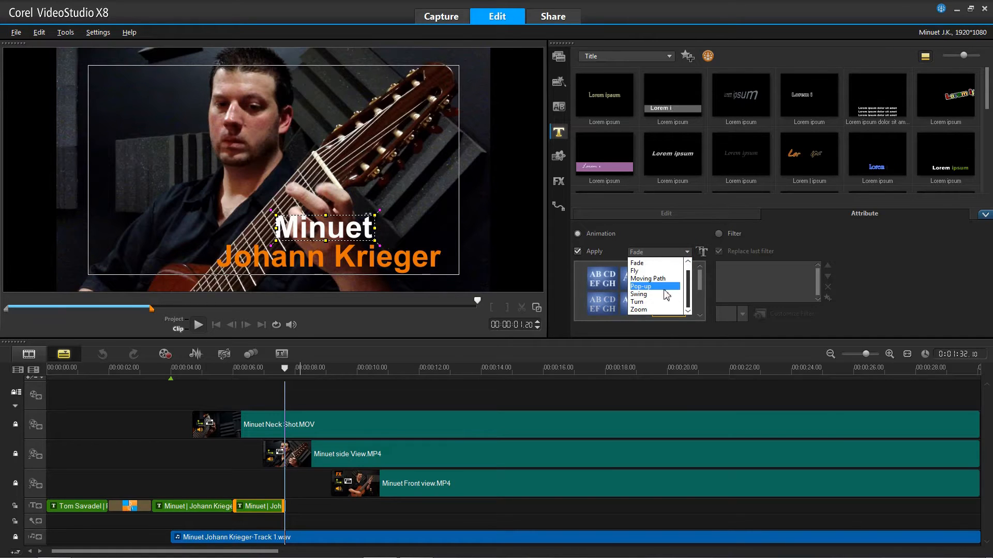
pyautogui.click(655, 311)
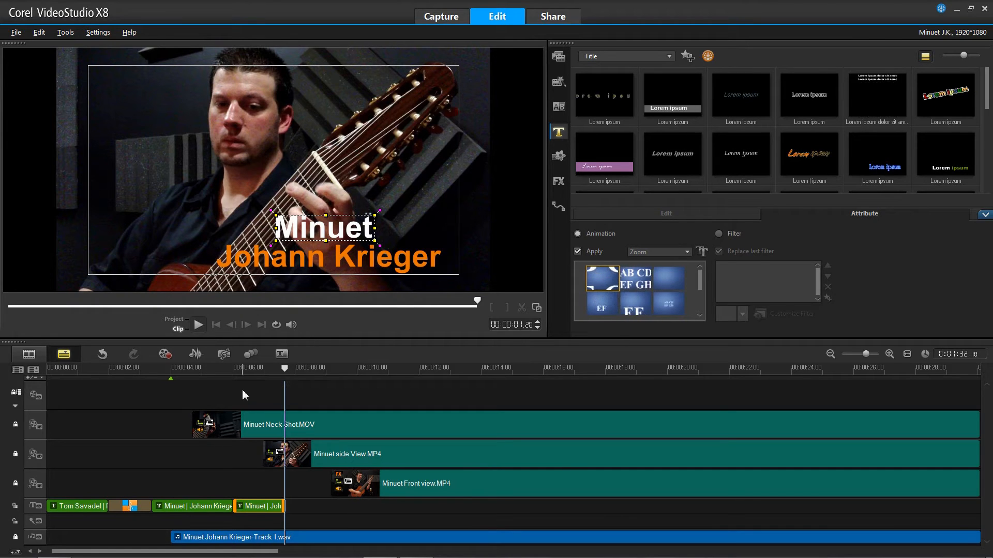
# - Scrub over the start of the last title clip and delete that clip from the title track
pyautogui.click(241, 370)
pyautogui.moveTo(243, 376)
pyautogui.mouseDown()
pyautogui.moveTo(295, 380)
pyautogui.moveTo(239, 368)
pyautogui.moveTo(231, 383)
pyautogui.mouseUp()
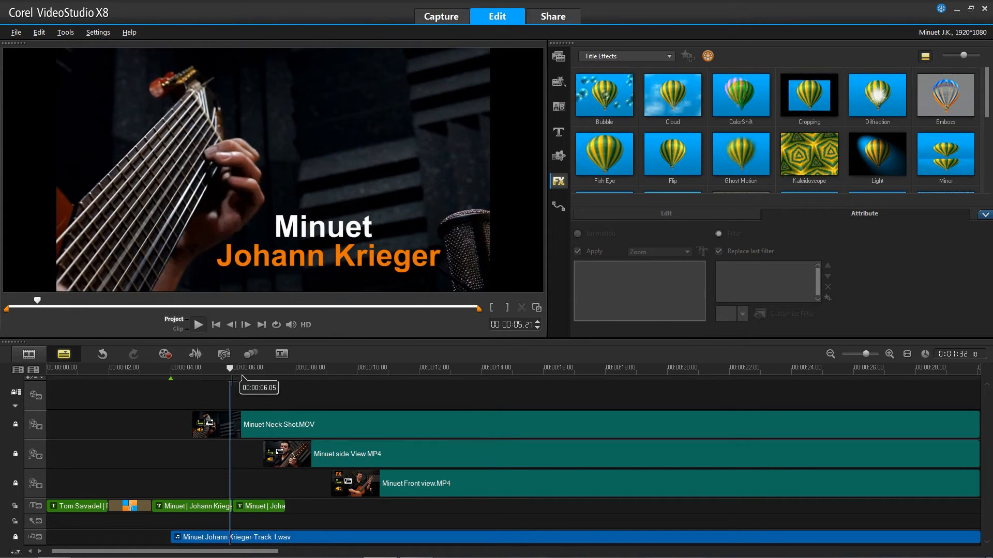
pyautogui.click(255, 506)
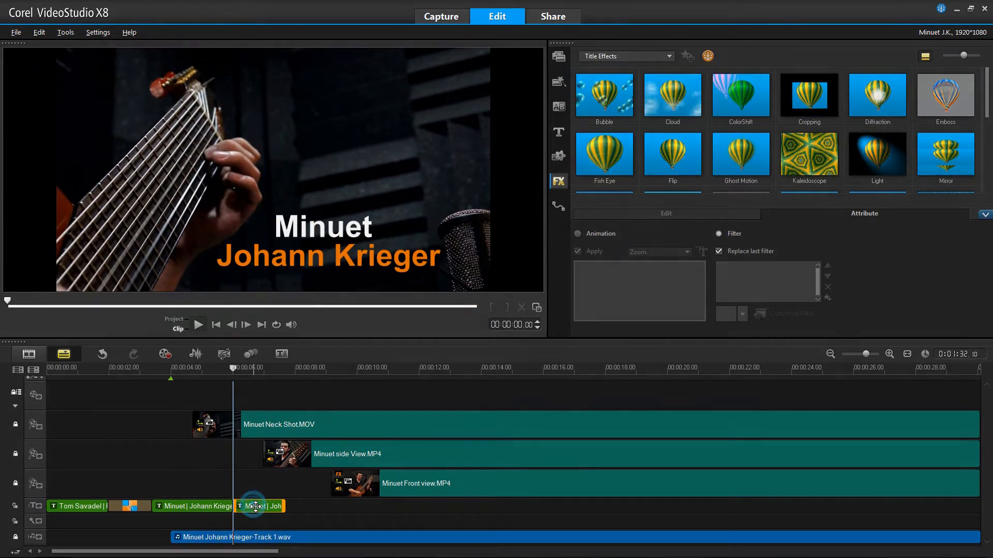
pyautogui.press('Delete')
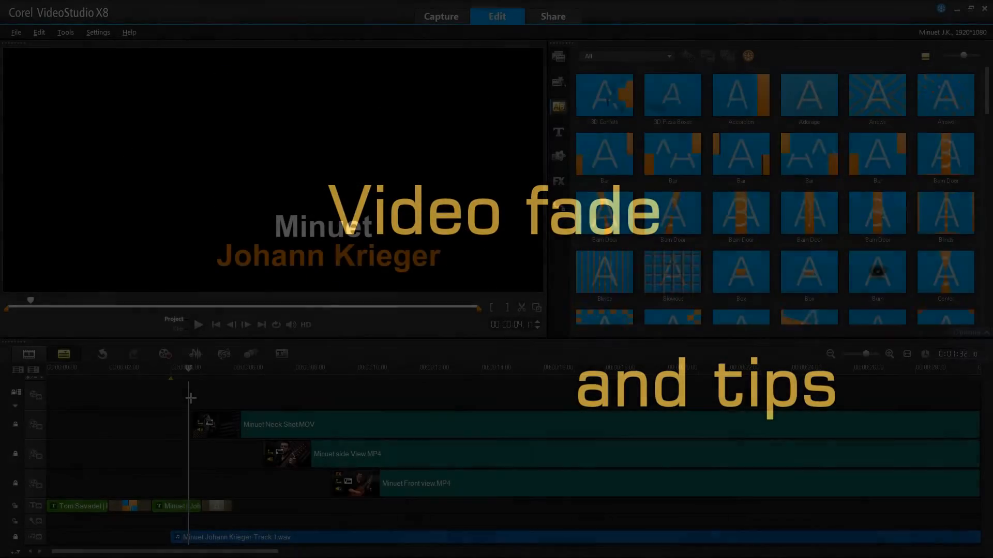
# - Scrub over the end of the second title and split the Minuet Neck Shot clip at 00:00:07.00
pyautogui.moveTo(190, 398)
pyautogui.mouseDown()
pyautogui.moveTo(211, 394)
pyautogui.moveTo(176, 395)
pyautogui.moveTo(235, 395)
pyautogui.moveTo(182, 402)
pyautogui.mouseUp()
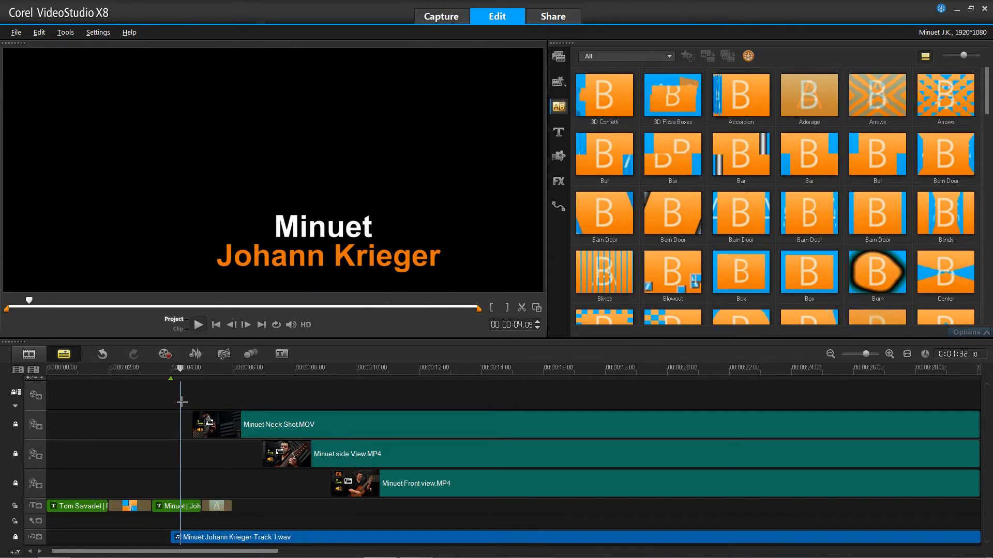
pyautogui.click(265, 370)
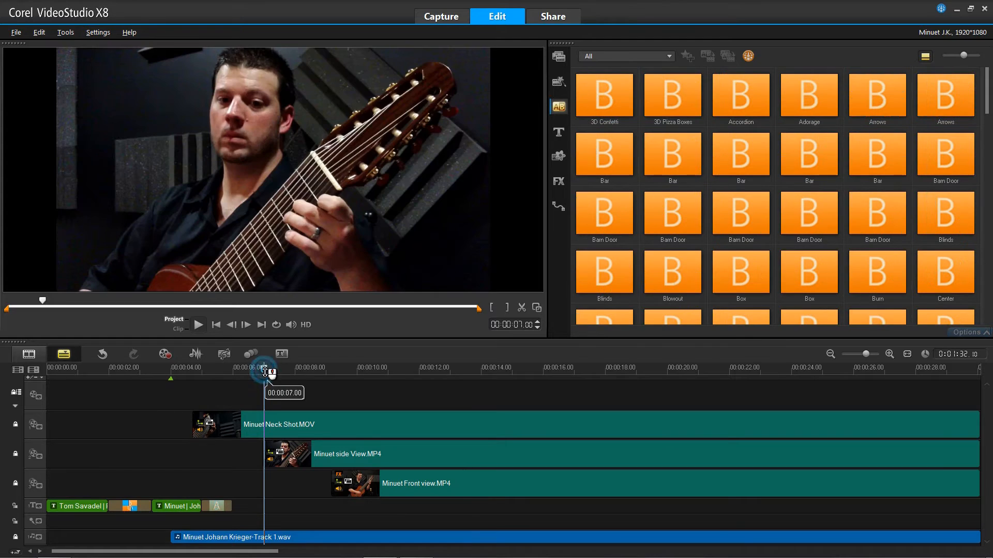
pyautogui.click(263, 425)
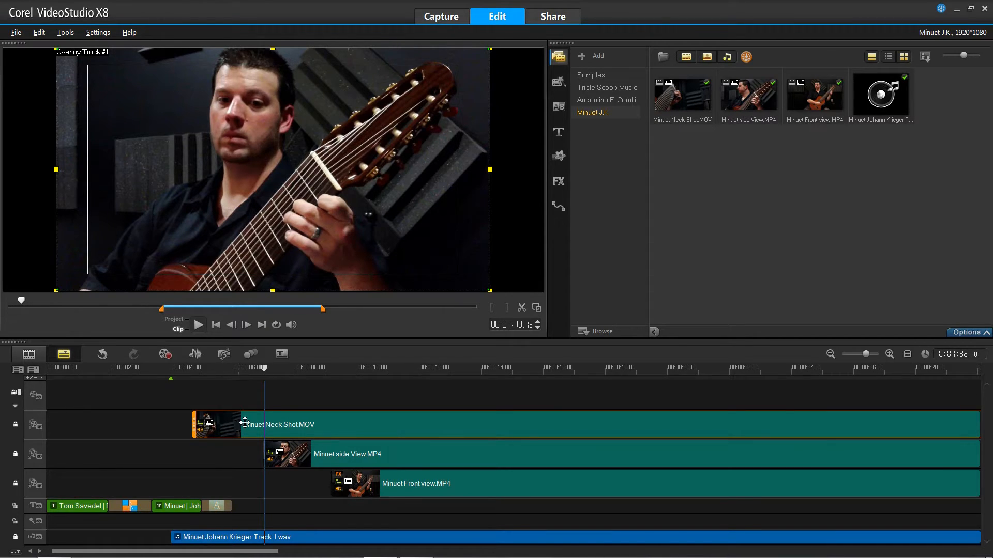
pyautogui.hotkey('ctrl', 'i')
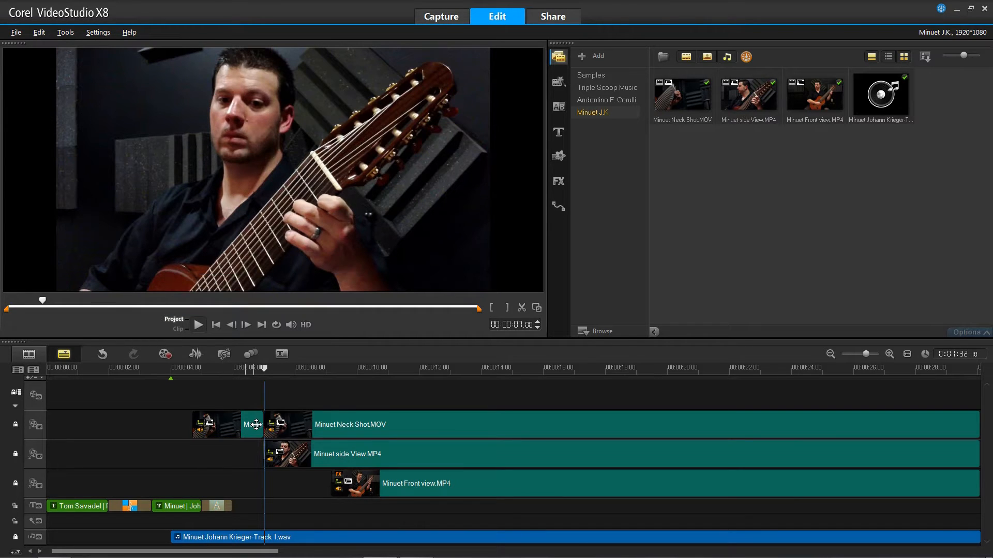
# - Try shortening the first Neck Shot segment from its end, and extend it back to just before 00:00:07.00
pyautogui.click(255, 424)
pyautogui.moveTo(263, 425)
pyautogui.mouseDown()
pyautogui.moveTo(238, 428)
pyautogui.moveTo(247, 428)
pyautogui.mouseUp()
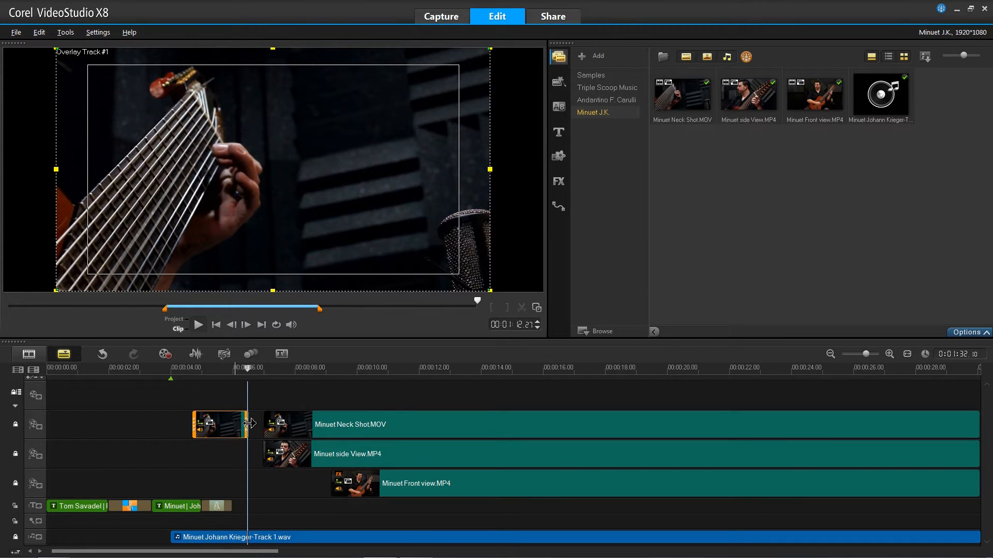
pyautogui.moveTo(252, 426); pyautogui.dragTo(262, 427)
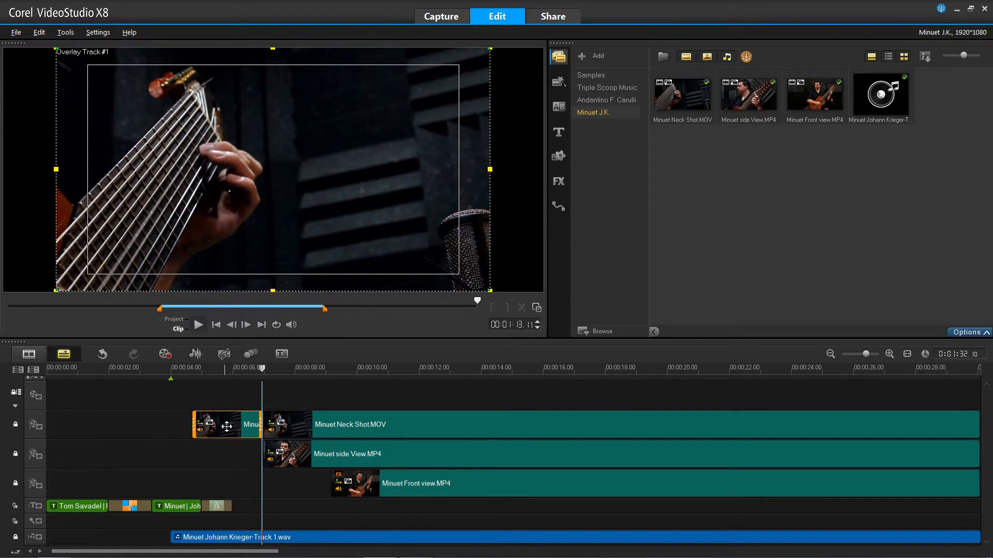
# - Apply the Fade in motion effect to the first Neck Shot segment and scrub through its start
pyautogui.click(965, 333)
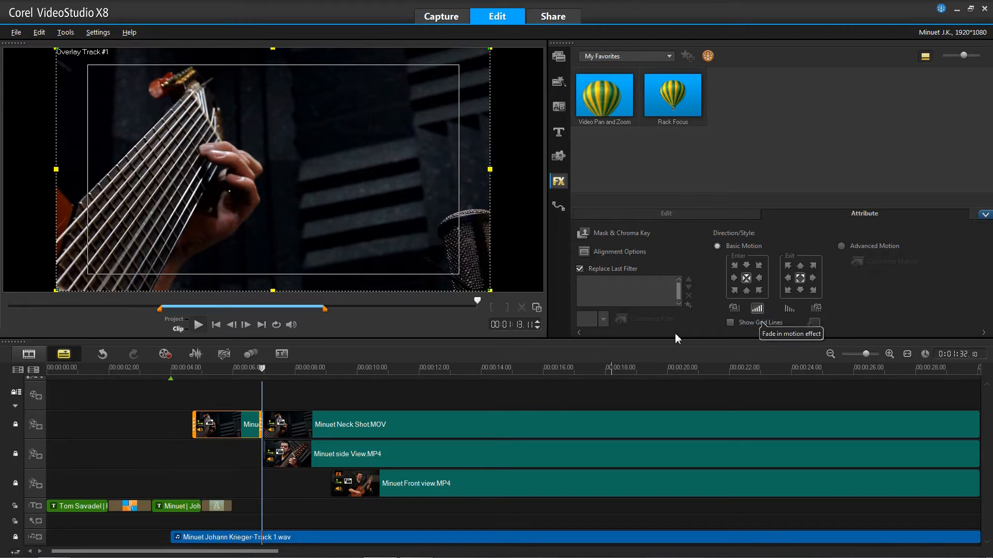
pyautogui.click(178, 368)
pyautogui.moveTo(180, 370); pyautogui.dragTo(215, 371)
# - Trim the start of the second Neck Shot segment to 00:00:10.00 on the timeline and reselect the first segment
pyautogui.click(239, 425)
pyautogui.click(277, 425)
pyautogui.moveTo(267, 425); pyautogui.dragTo(357, 427)
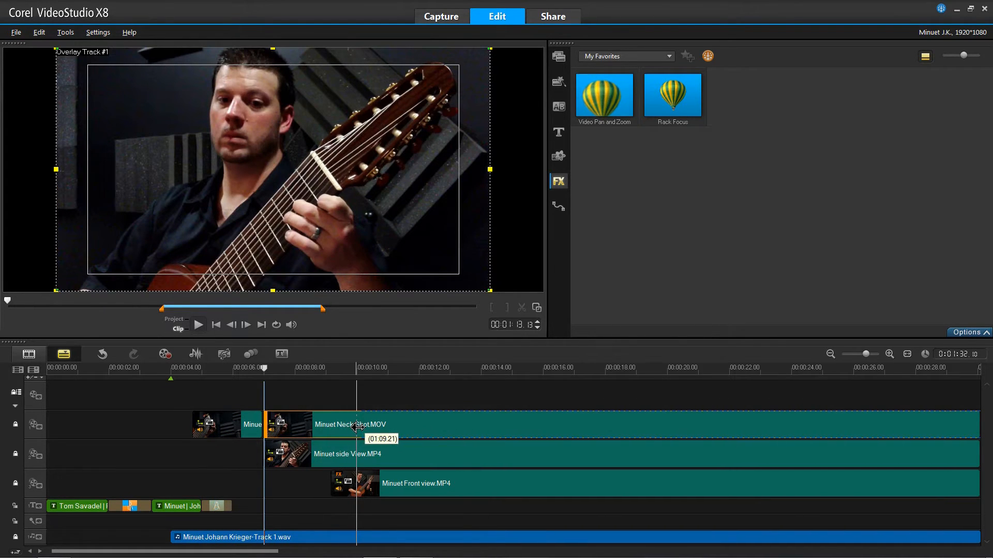
pyautogui.moveTo(359, 427); pyautogui.dragTo(359, 427)
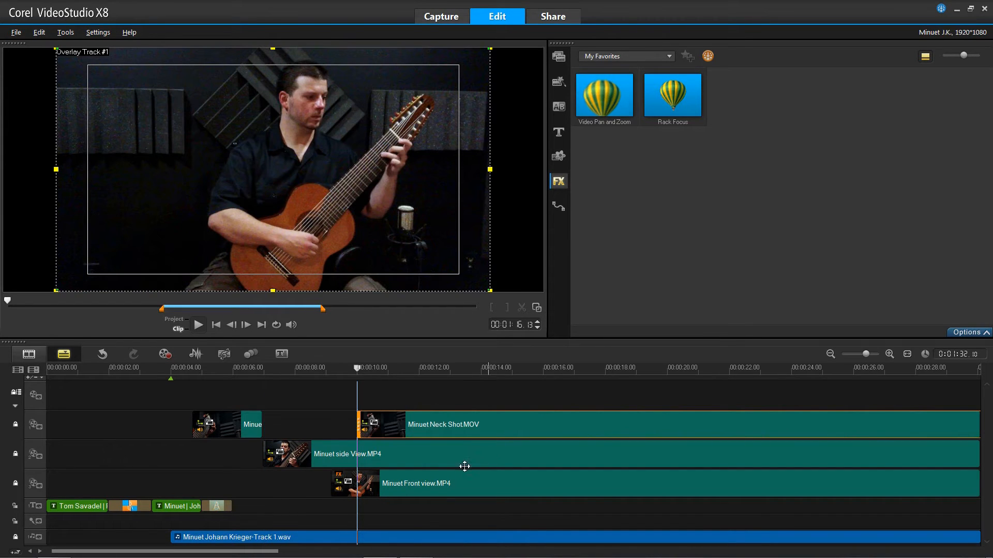
pyautogui.click(235, 426)
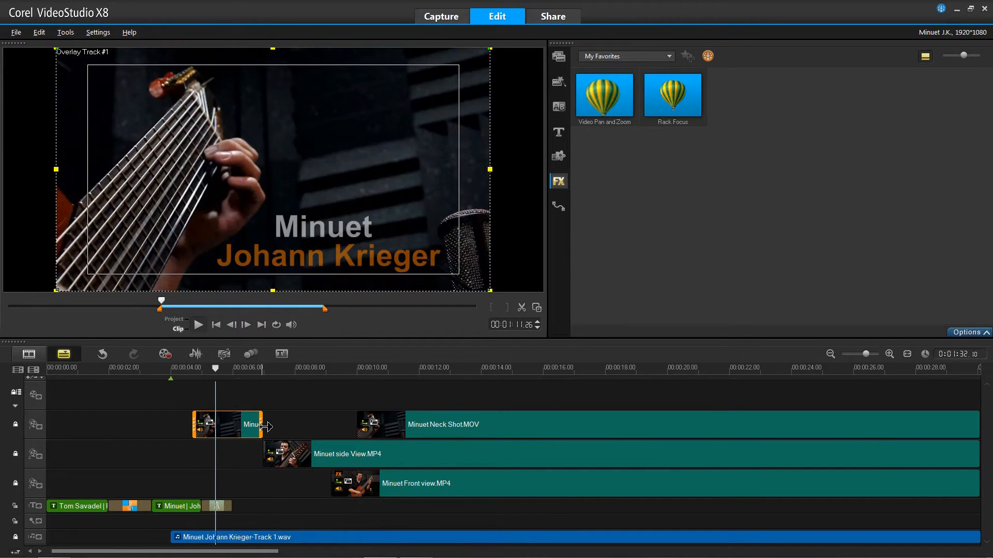
# - Try extending the end of the first Neck Shot segment to just past 00:00:08 and scrub through it
pyautogui.moveTo(265, 426); pyautogui.dragTo(311, 428)
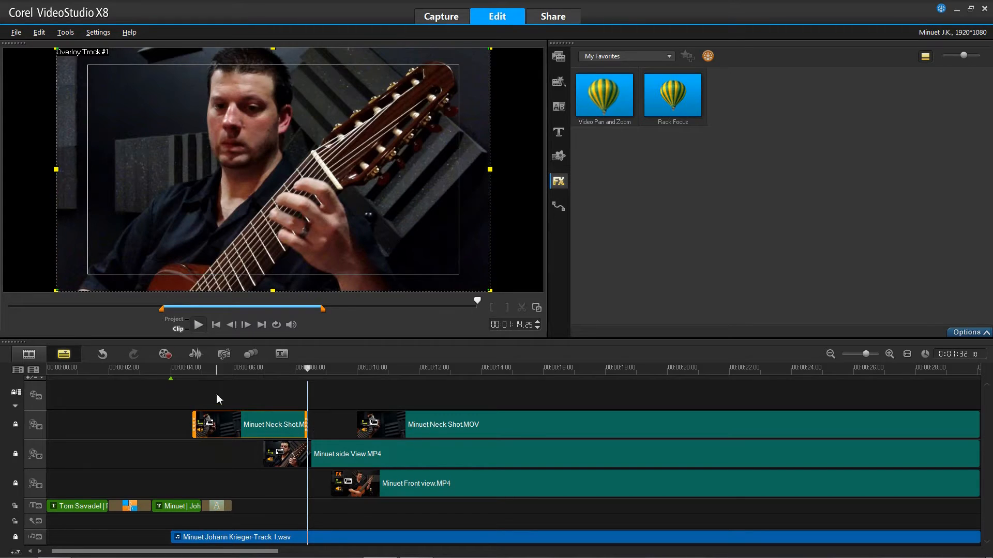
pyautogui.moveTo(186, 373); pyautogui.dragTo(251, 377)
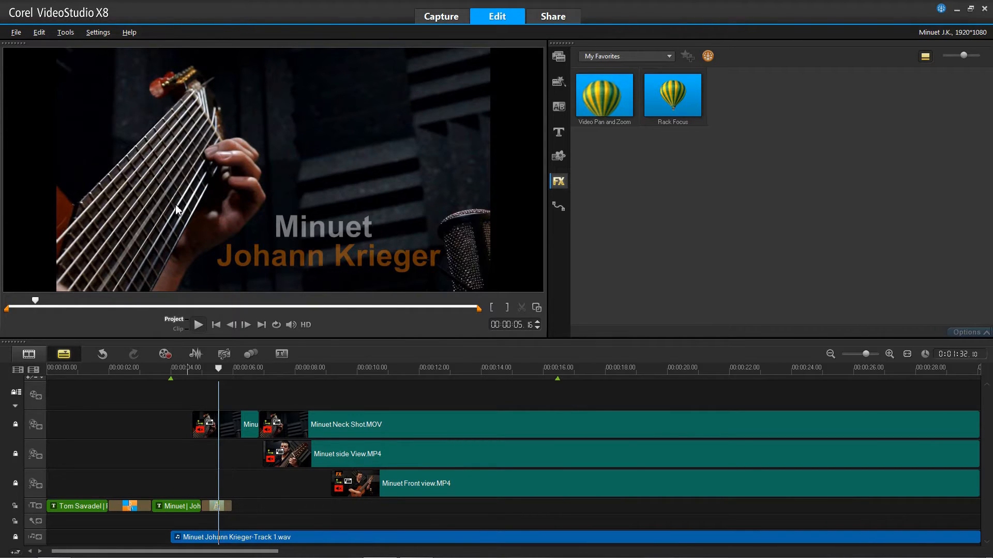
# - Trim the start of the side view clip to the marker at 00:00:16.14 and the start of the front view clip to just past 00:00:18
pyautogui.click(308, 452)
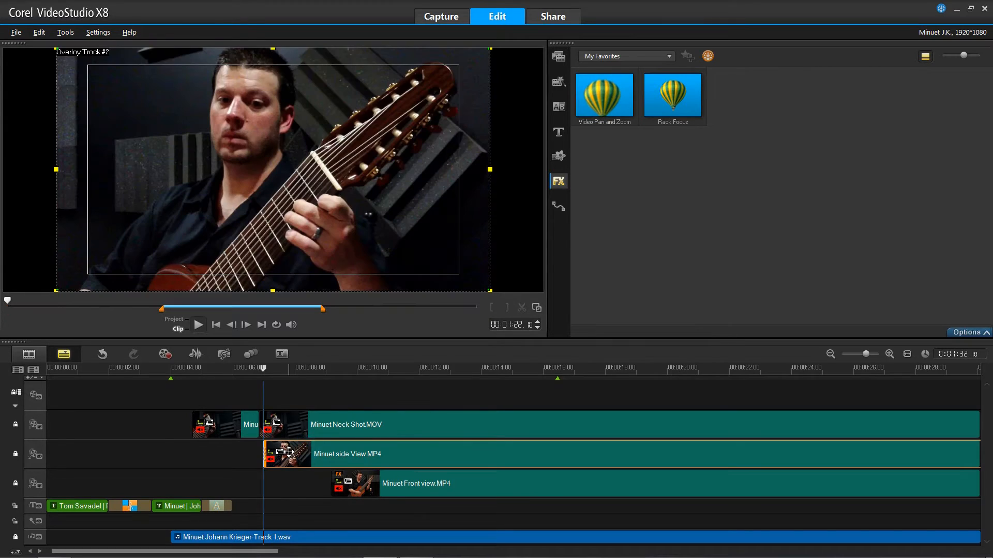
pyautogui.moveTo(265, 453); pyautogui.dragTo(624, 455)
pyautogui.click(395, 486)
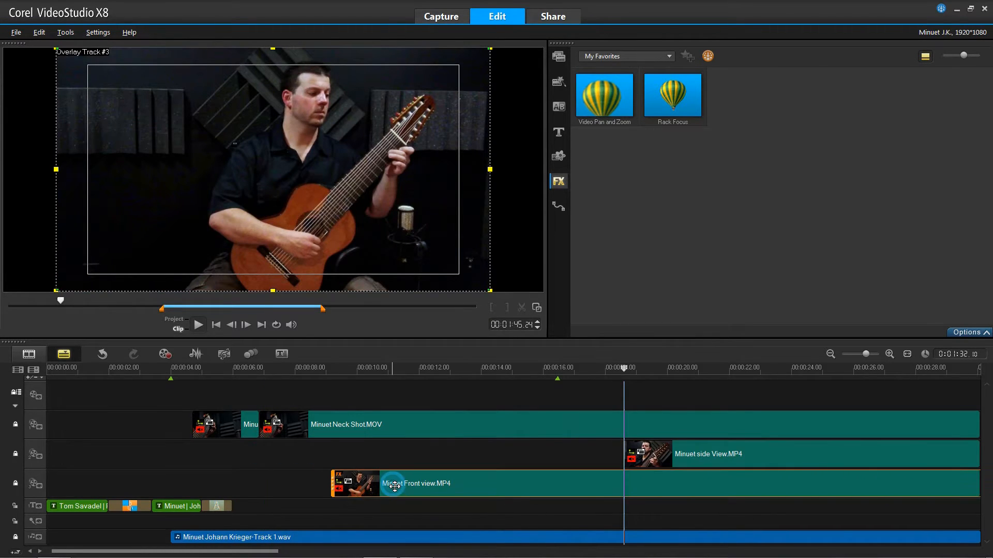
pyautogui.moveTo(332, 487); pyautogui.dragTo(619, 496)
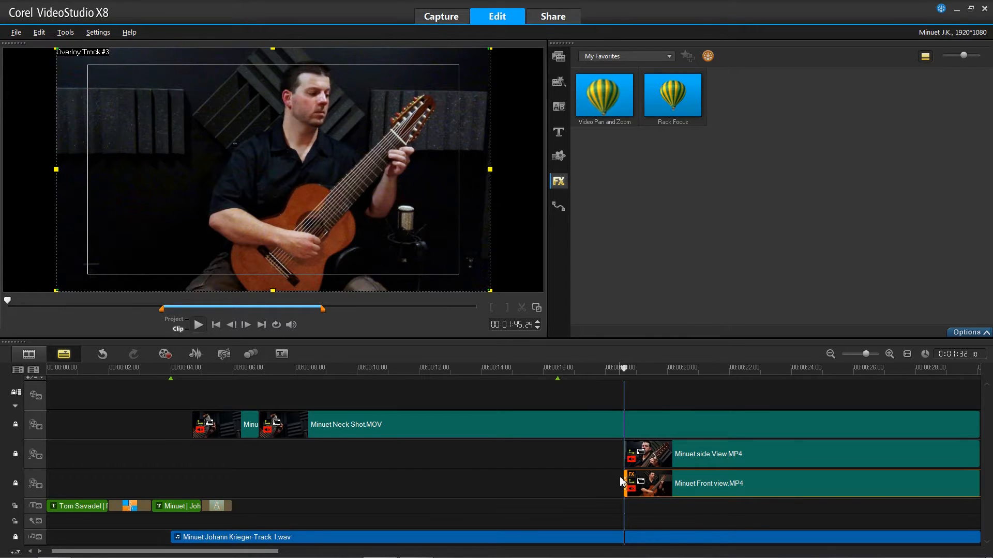
pyautogui.click(651, 456)
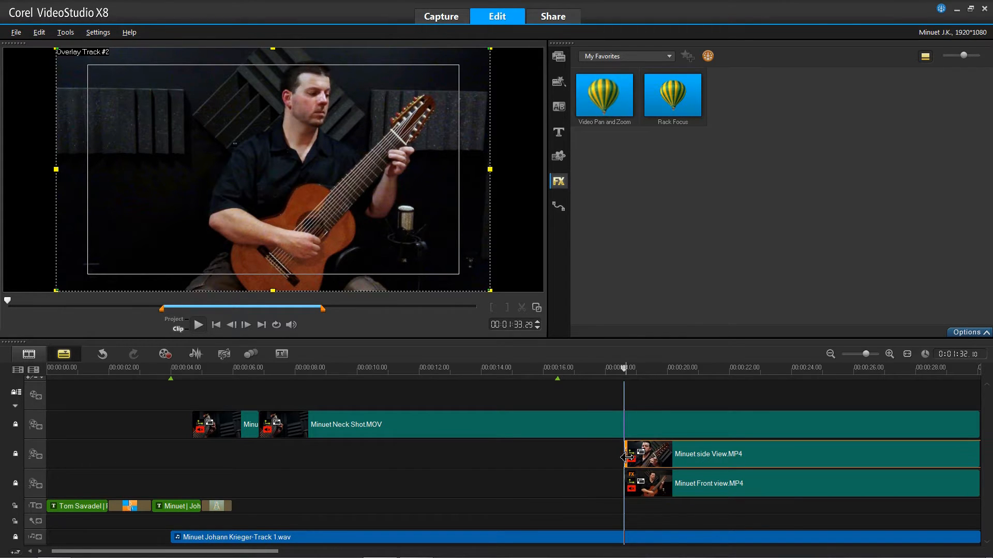
pyautogui.moveTo(626, 456); pyautogui.dragTo(561, 453)
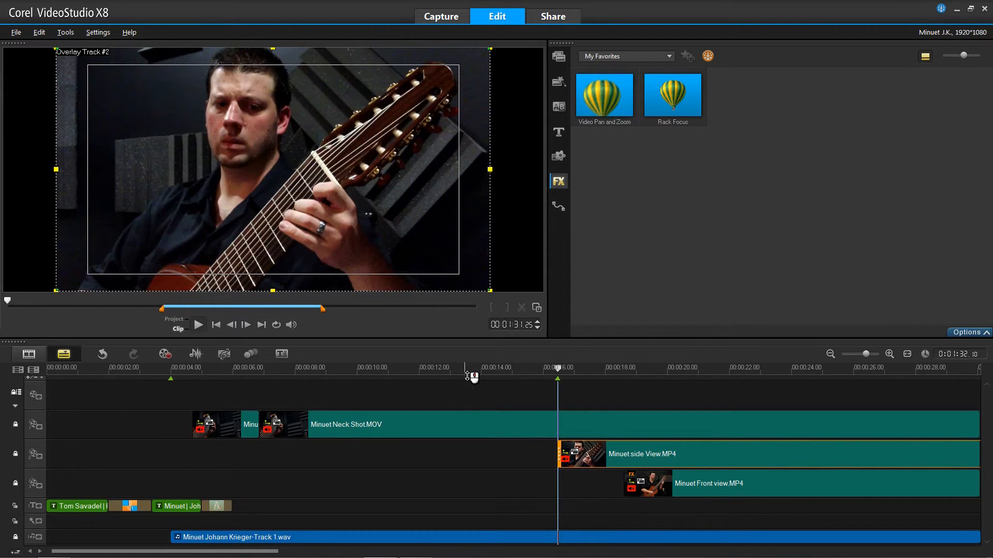
pyautogui.moveTo(510, 371); pyautogui.dragTo(558, 371)
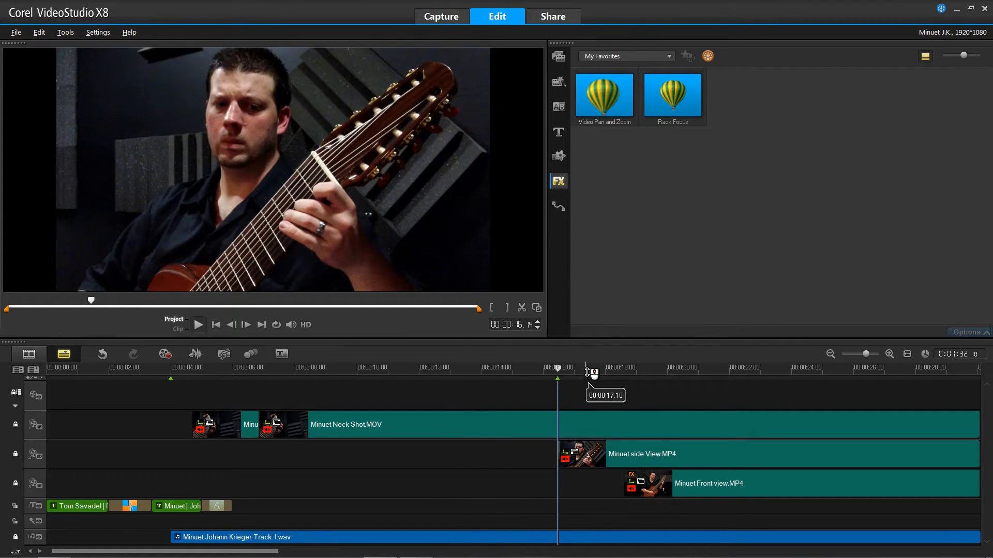
# - Split the second Neck Shot segment at 00:00:17.28 and shorten its earlier part to end where the side view clip starts
pyautogui.click(605, 371)
pyautogui.click(604, 425)
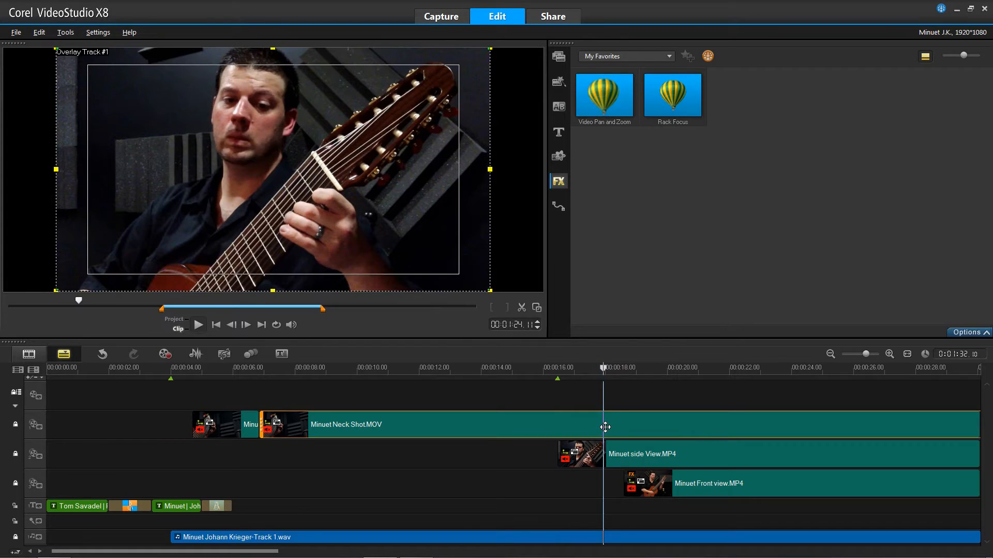
pyautogui.press('s')
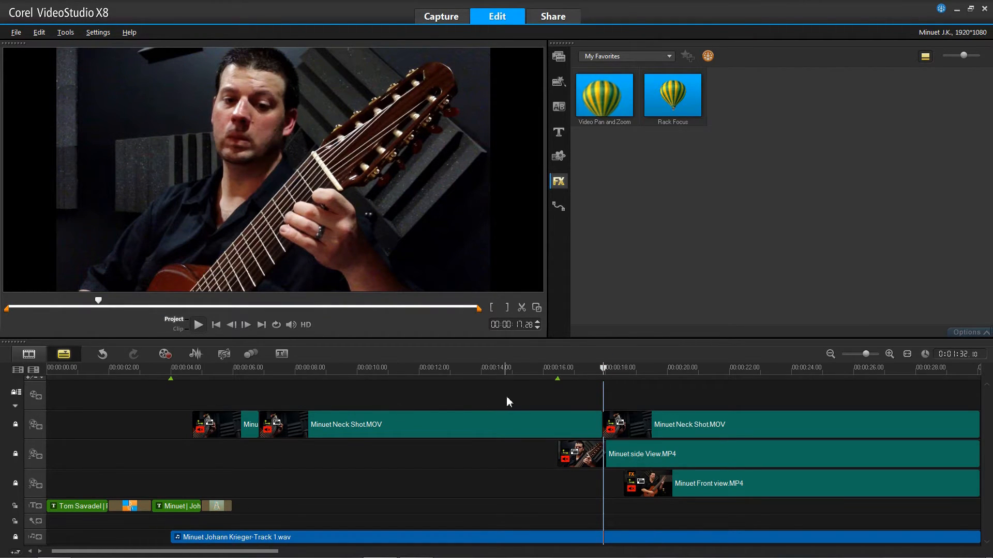
pyautogui.click(550, 420)
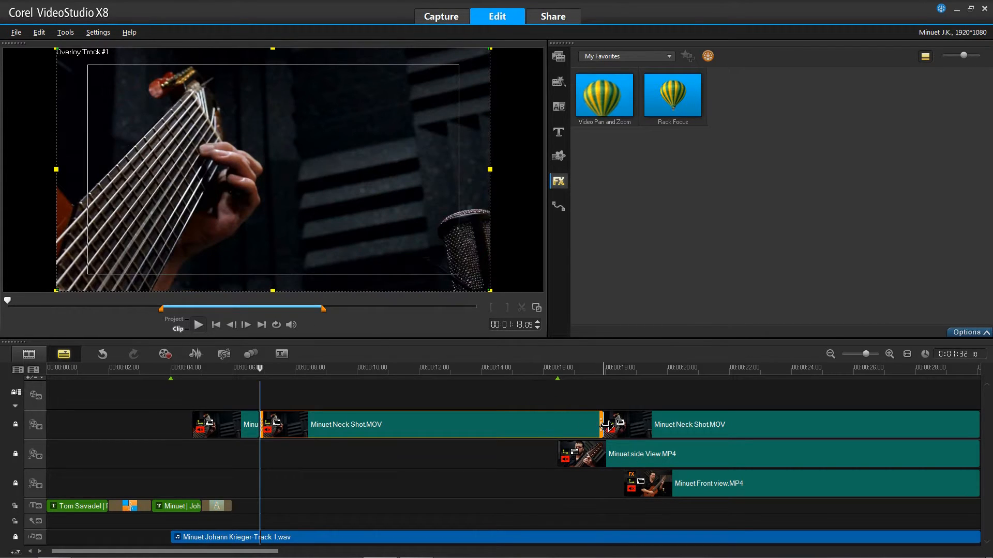
pyautogui.moveTo(602, 426); pyautogui.dragTo(564, 426)
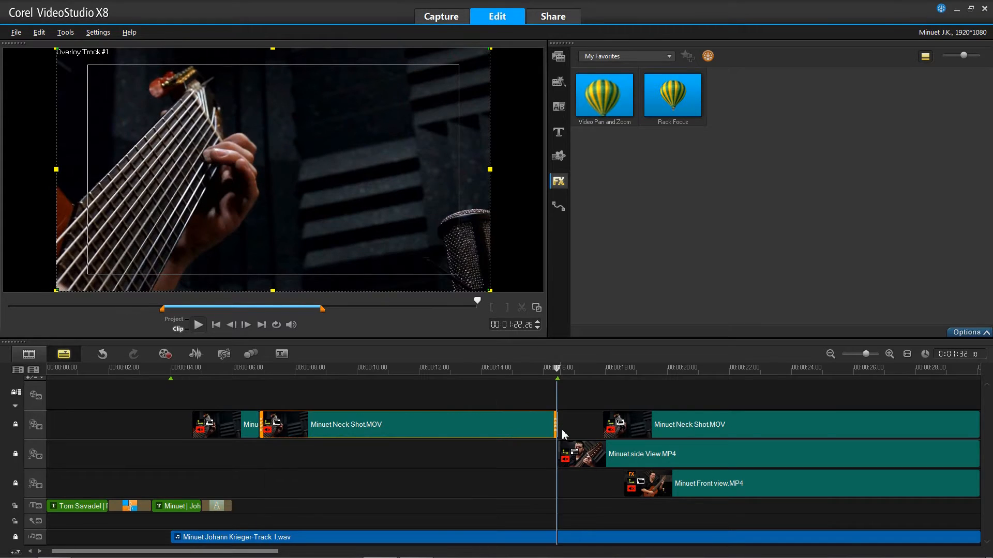
# - Play the camera cuts from 00:00:14.29 and trim the start of the front view clip to about 00:00:26
pyautogui.click(512, 367)
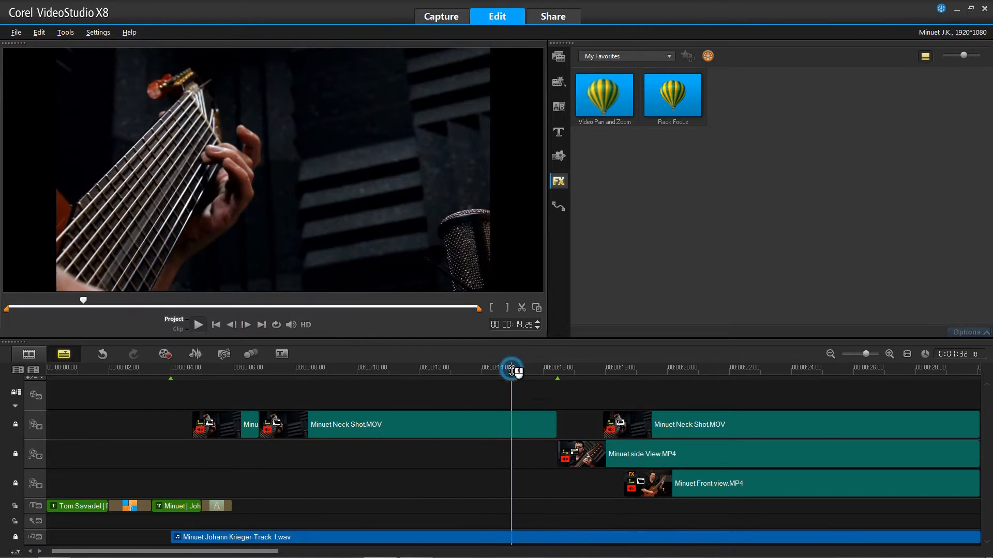
pyautogui.click(198, 325)
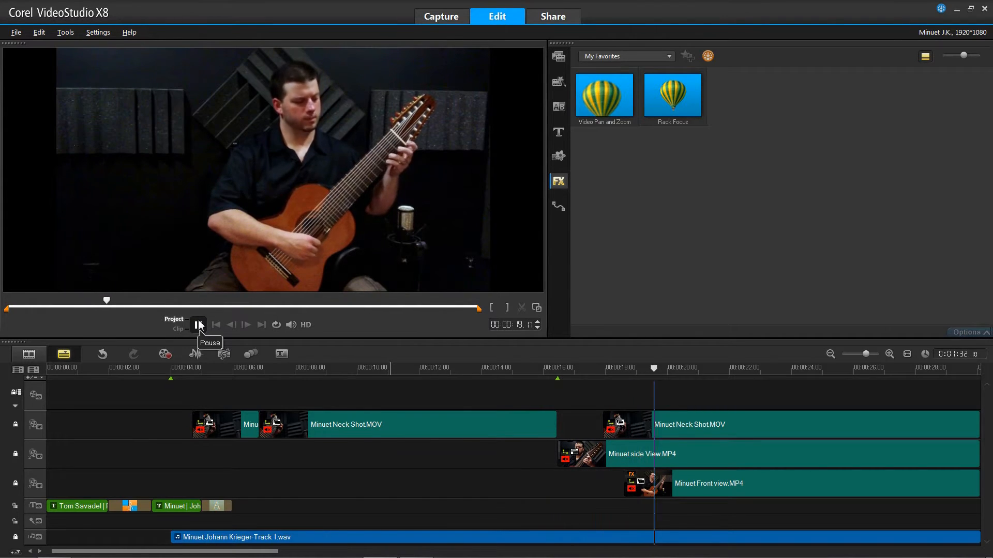
pyautogui.click(201, 321)
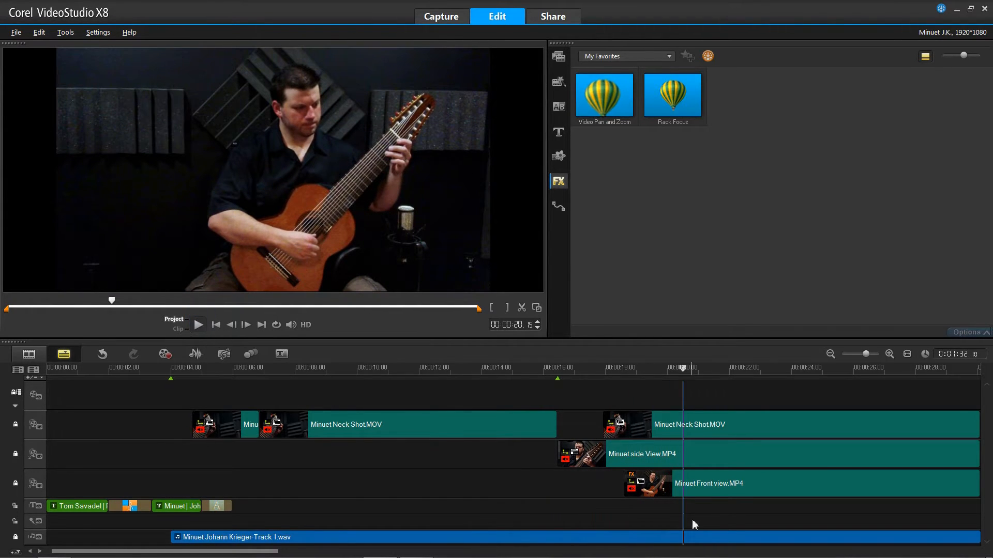
pyautogui.click(693, 483)
pyautogui.moveTo(629, 485); pyautogui.dragTo(860, 485)
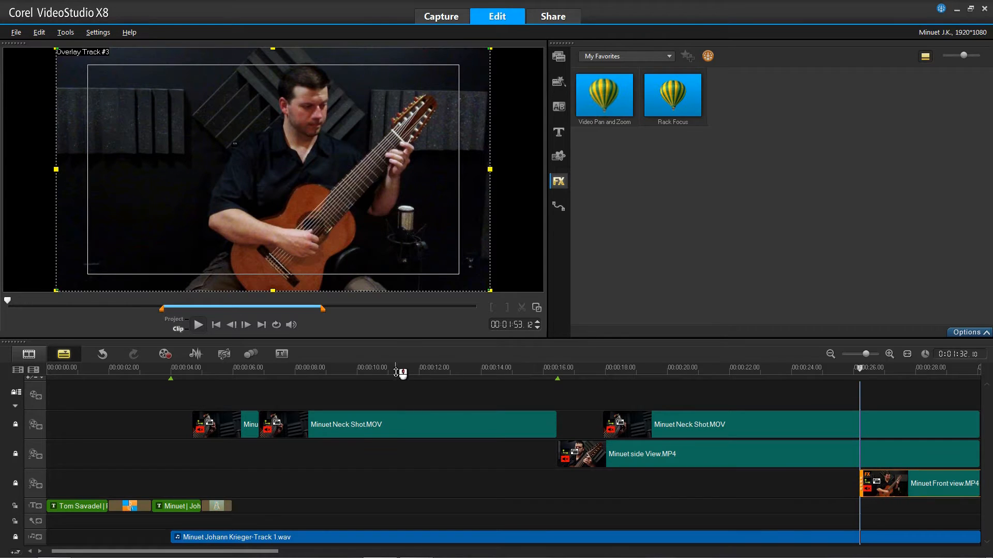
# - Play the cut from Neck Shot to side view, starting at 00:00:13.19, and scrub over it again
pyautogui.click(469, 372)
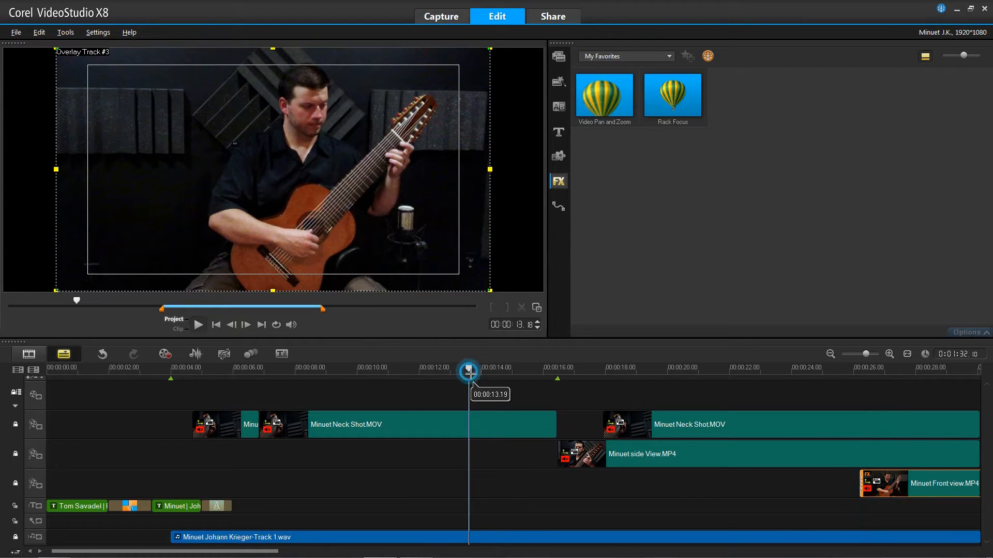
pyautogui.click(198, 325)
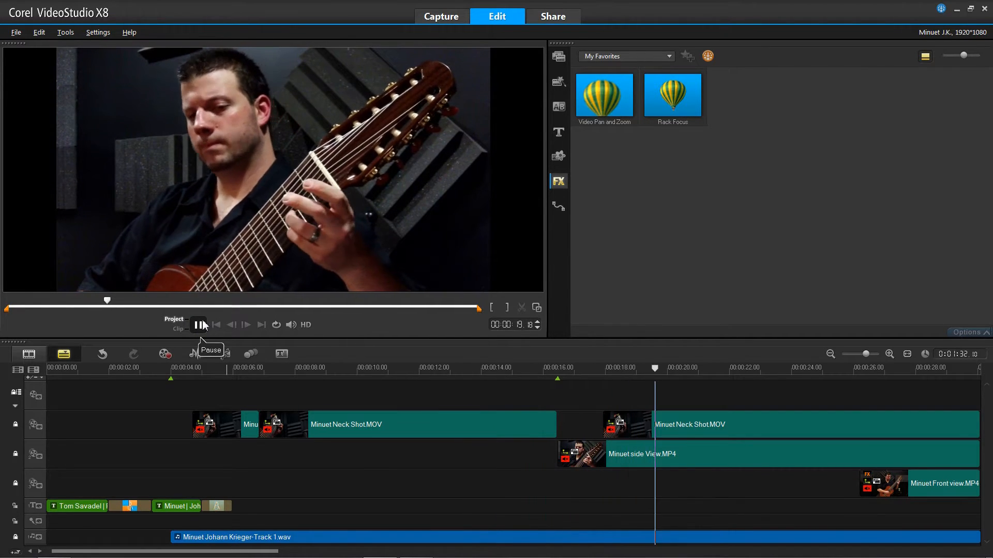
pyautogui.click(199, 324)
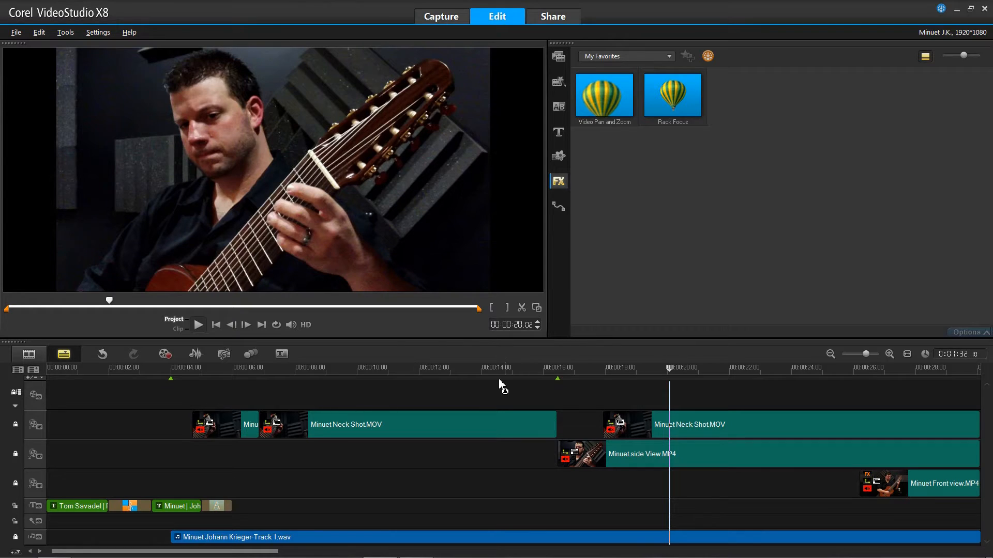
pyautogui.click(439, 376)
pyautogui.moveTo(442, 368); pyautogui.dragTo(558, 370)
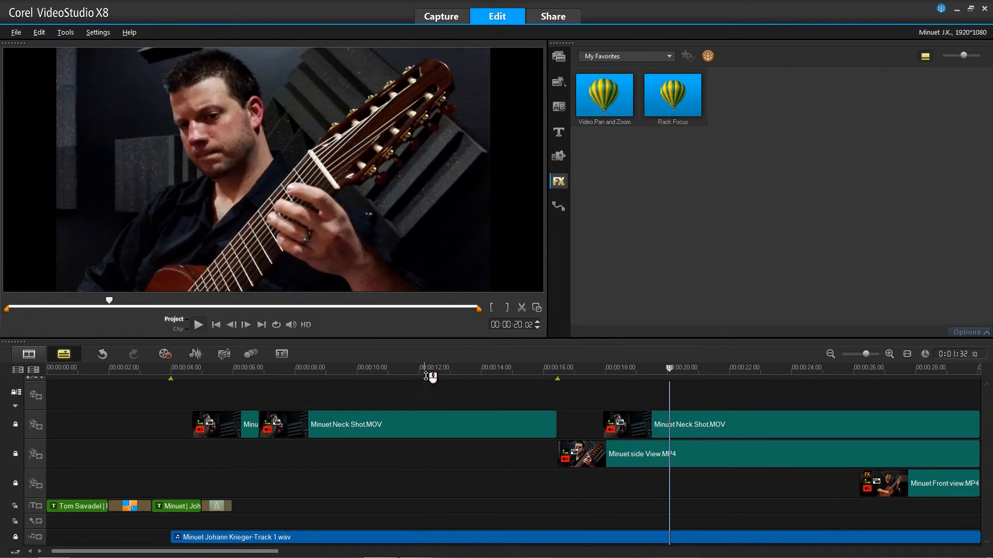
pyautogui.moveTo(429, 374); pyautogui.dragTo(542, 387)
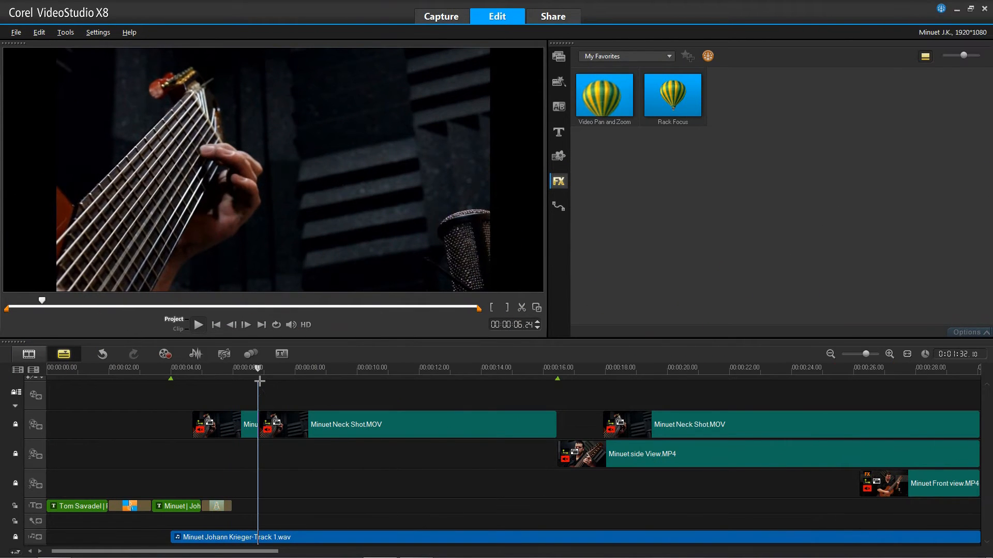
# - Play the start of the second Neck Shot segment from 00:00:06.24 and return the playhead to 00:00:07.12
pyautogui.click(198, 326)
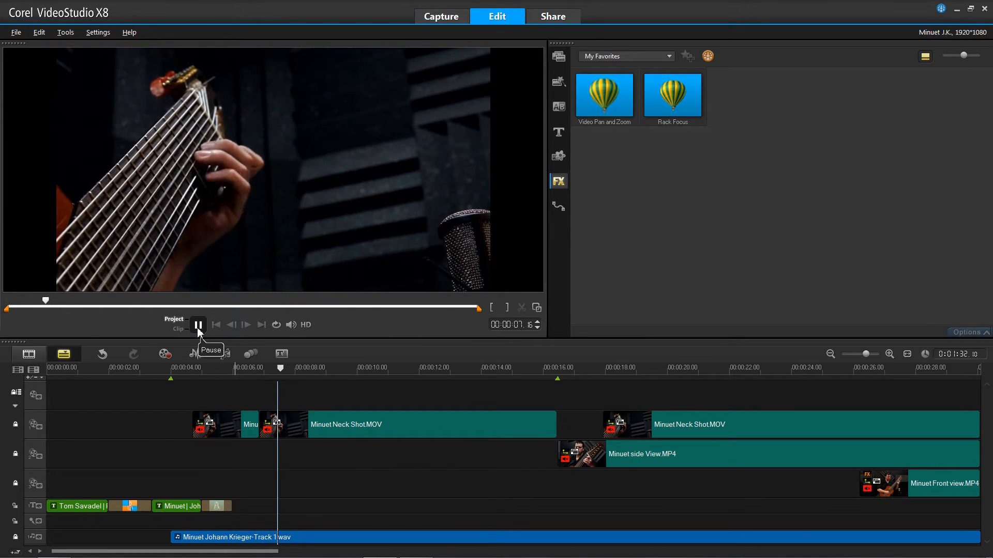
pyautogui.click(199, 325)
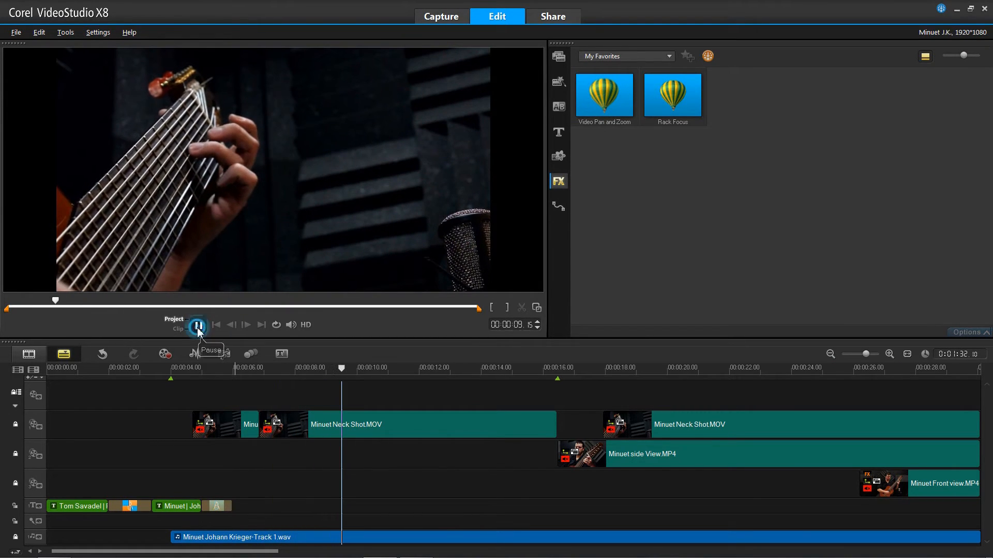
pyautogui.moveTo(341, 376); pyautogui.dragTo(276, 392)
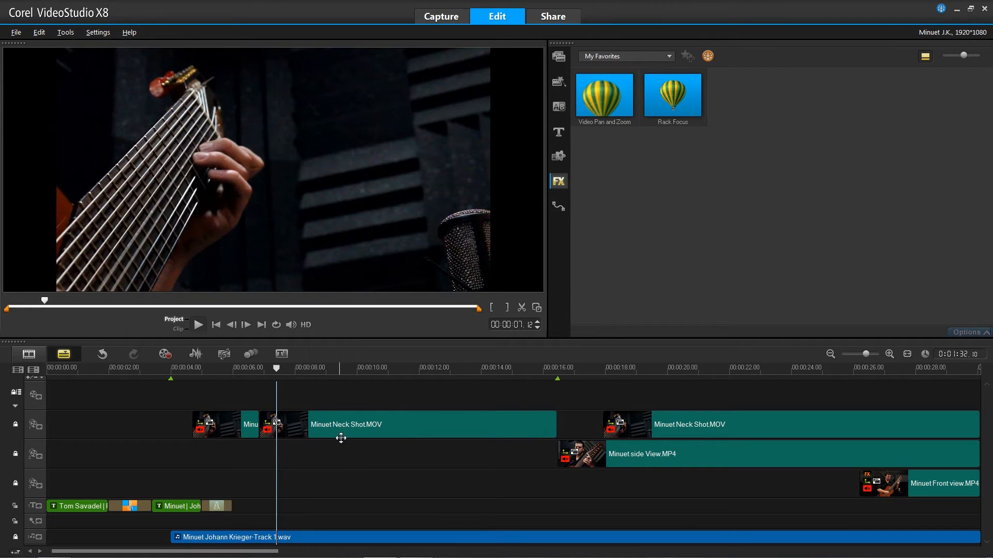
# - Apply the Video Pan and Zoom filter to the second Neck Shot segment and open the filter's customization
pyautogui.click(611, 115)
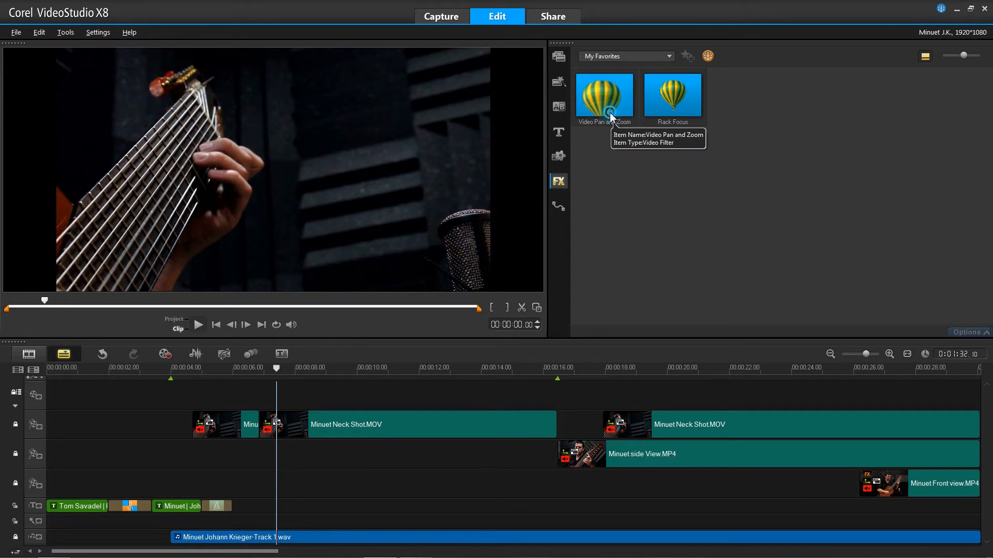
pyautogui.moveTo(610, 115); pyautogui.dragTo(373, 425)
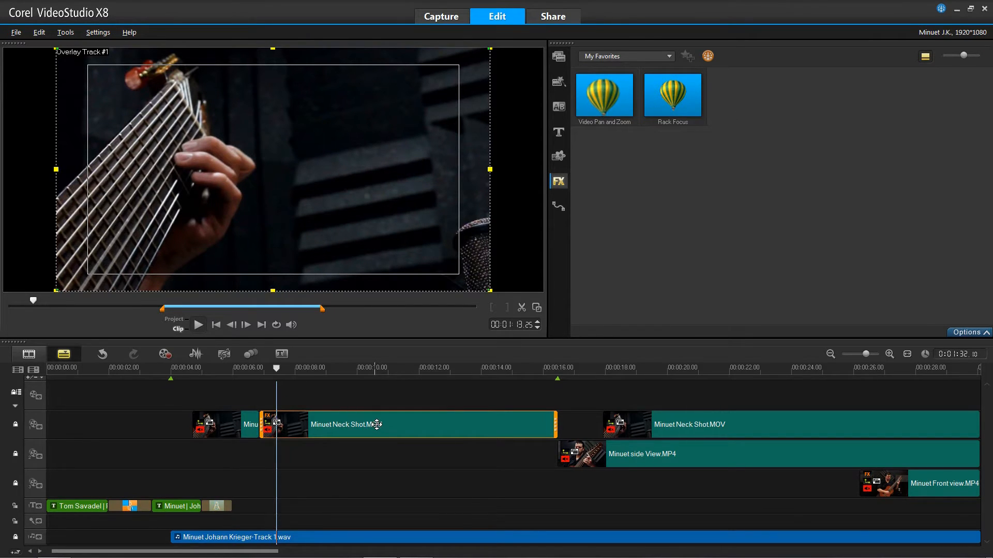
pyautogui.click(970, 333)
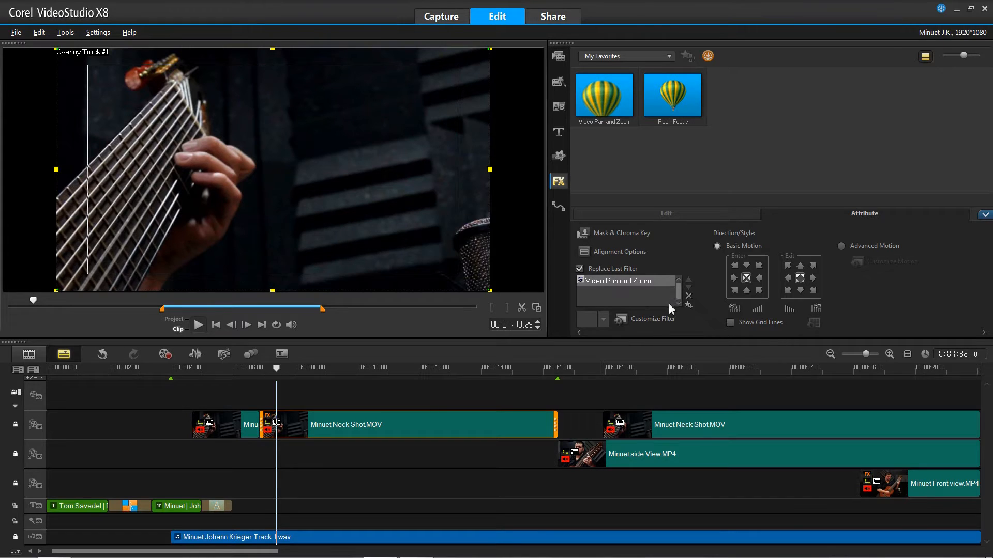
pyautogui.click(662, 319)
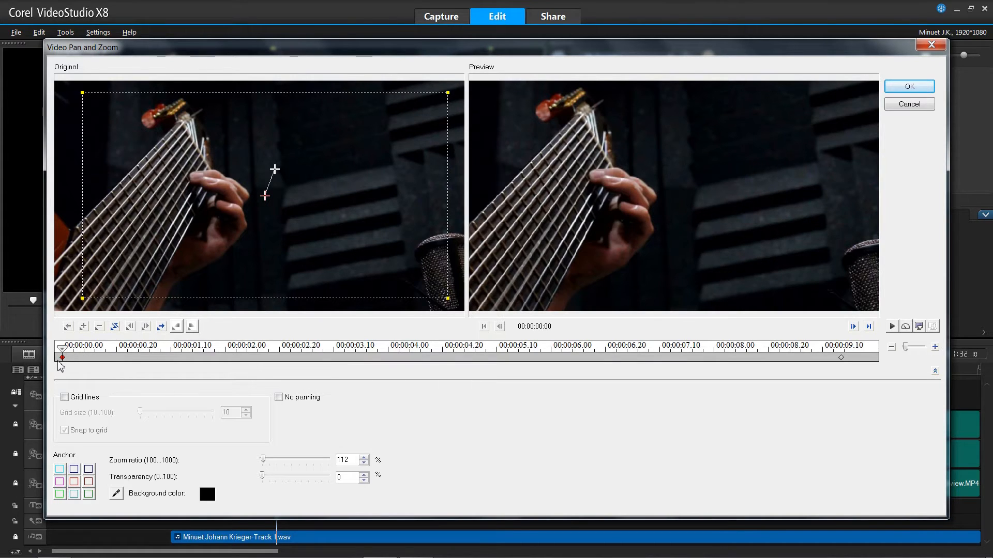
# - Check the end and start keyframes, add a keyframe at 00:00:04.21 and move its pan centre onto the fretting hand
pyautogui.click(842, 358)
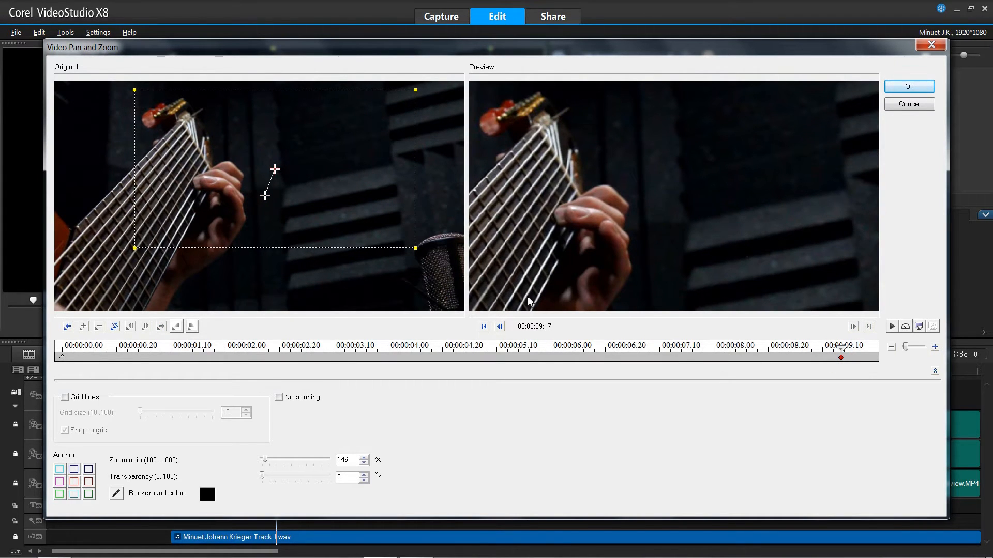
pyautogui.moveTo(841, 348); pyautogui.dragTo(23, 359)
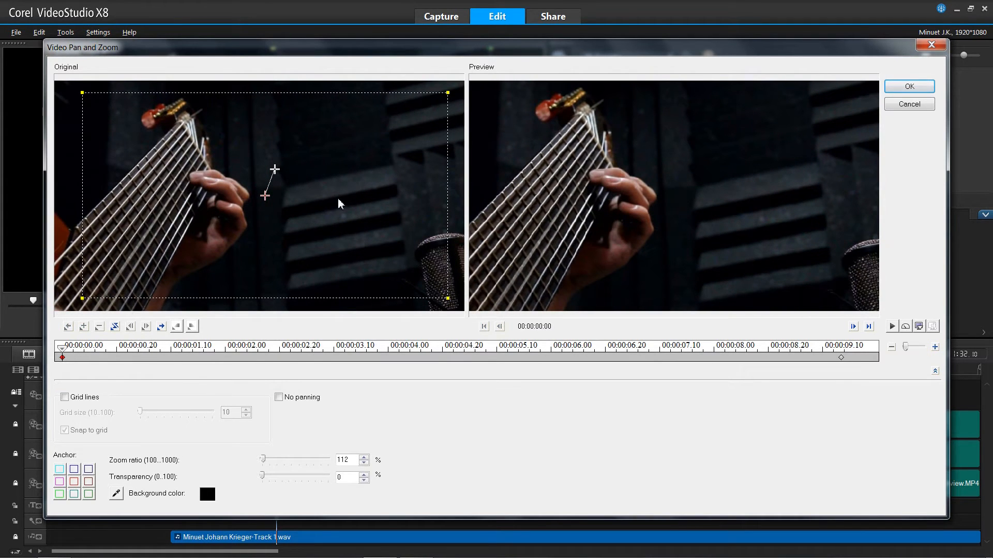
pyautogui.doubleClick(446, 361)
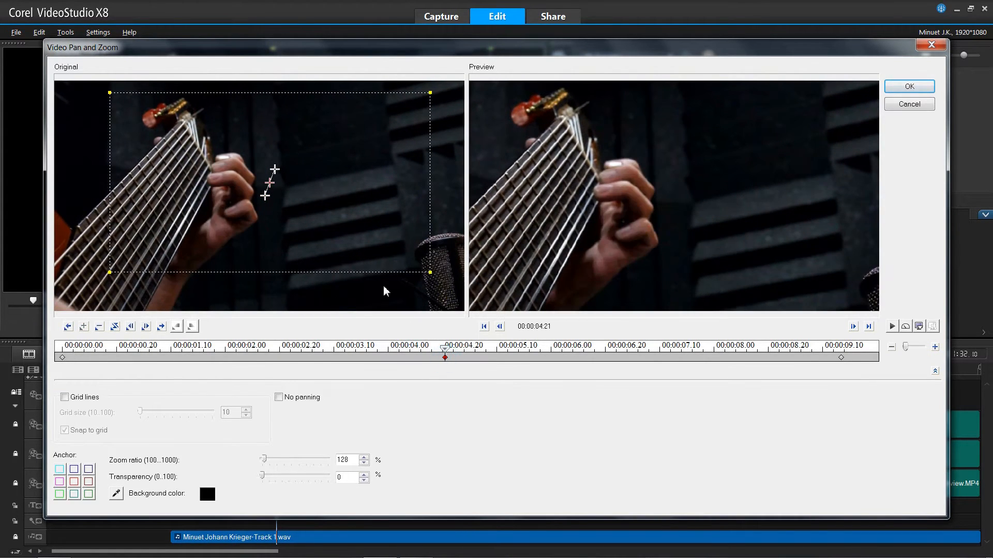
pyautogui.moveTo(272, 189); pyautogui.dragTo(224, 176)
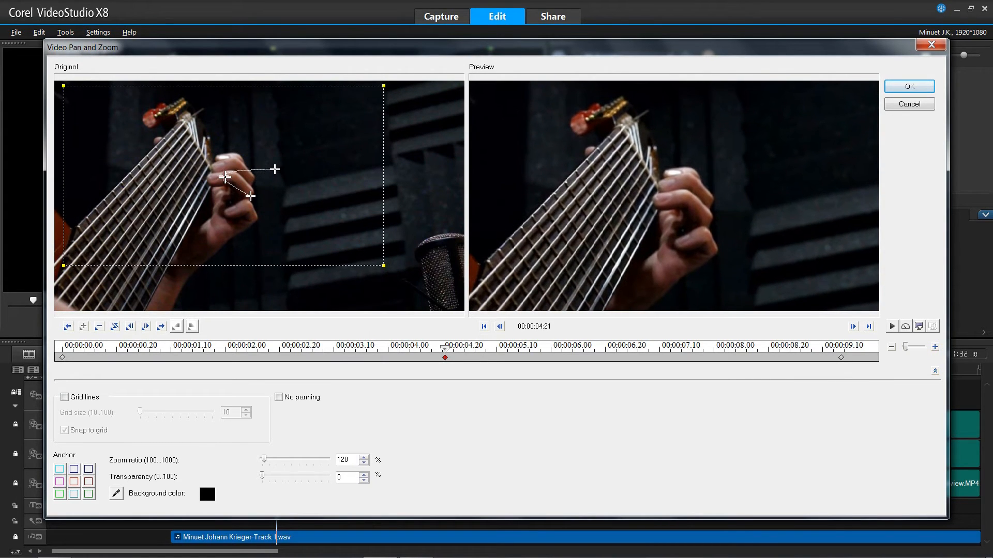
# - Move the first keyframe's pan centre lower onto the fretting hand and reselect the keyframe at 00:00:04.21
pyautogui.click(70, 357)
pyautogui.moveTo(76, 354); pyautogui.dragTo(51, 368)
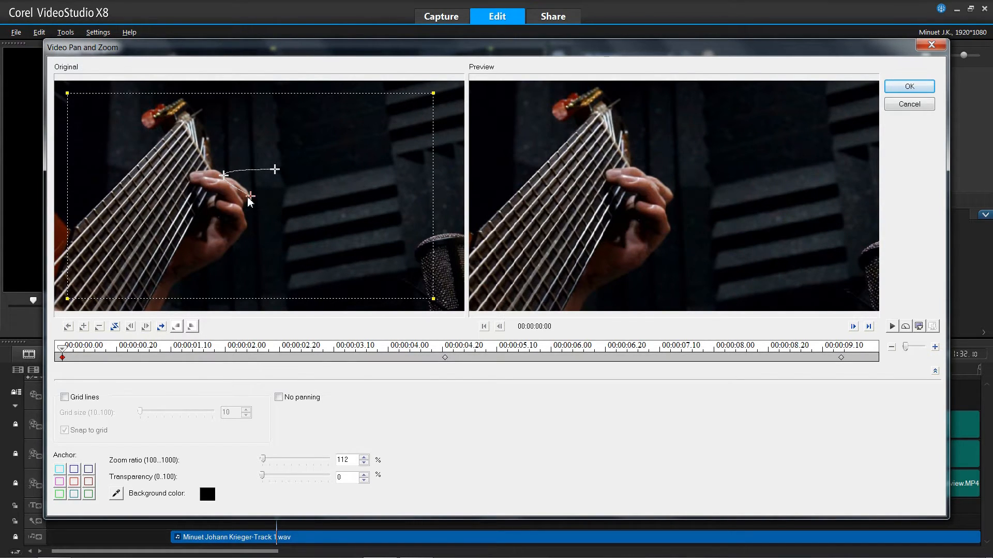
pyautogui.moveTo(253, 203); pyautogui.dragTo(237, 210)
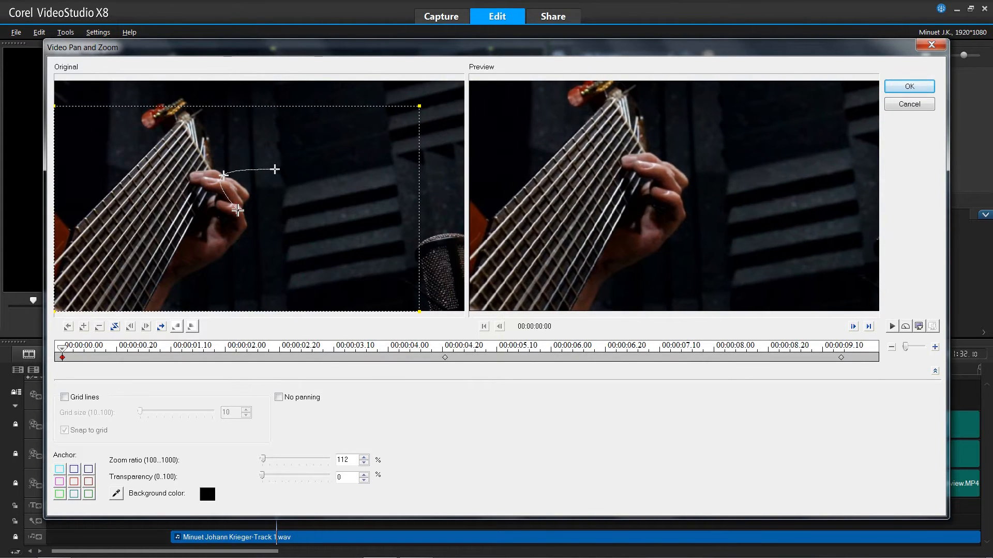
pyautogui.click(225, 176)
pyautogui.click(234, 210)
pyautogui.click(224, 177)
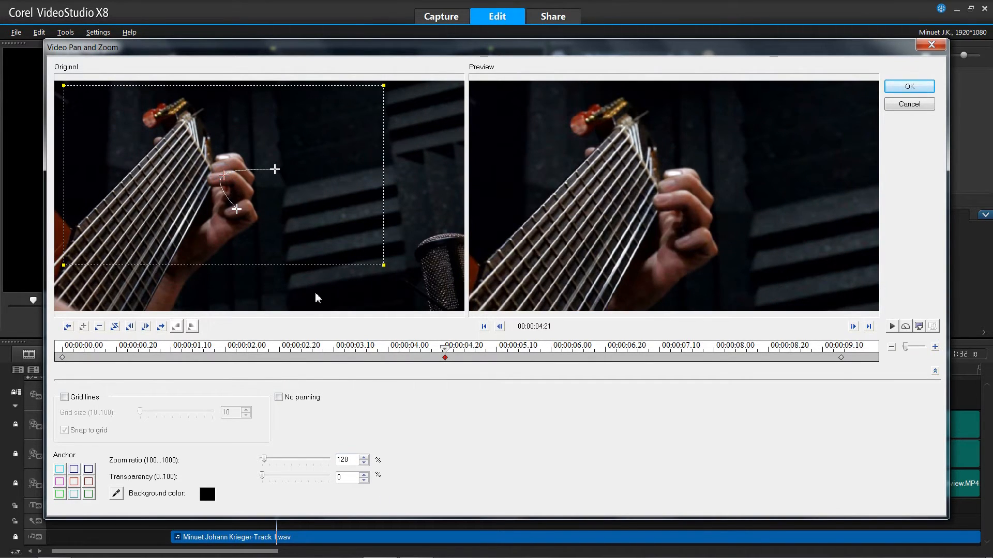
# - Adjust the end keyframe of the pan and zoom by centring its pan point on the frame and setting the zoom ratio to 100%
pyautogui.click(275, 171)
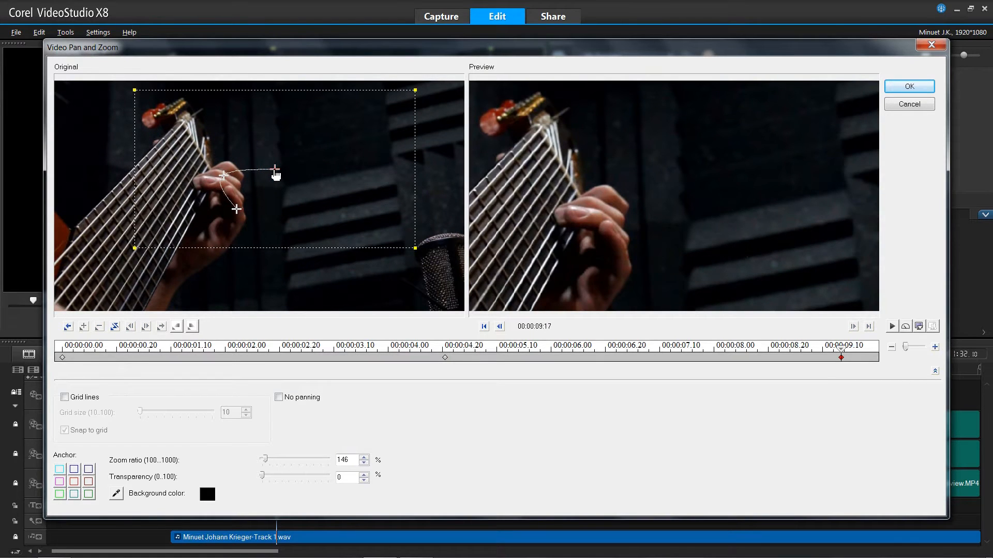
pyautogui.moveTo(275, 171); pyautogui.dragTo(248, 182)
pyautogui.moveTo(389, 264); pyautogui.dragTo(404, 282)
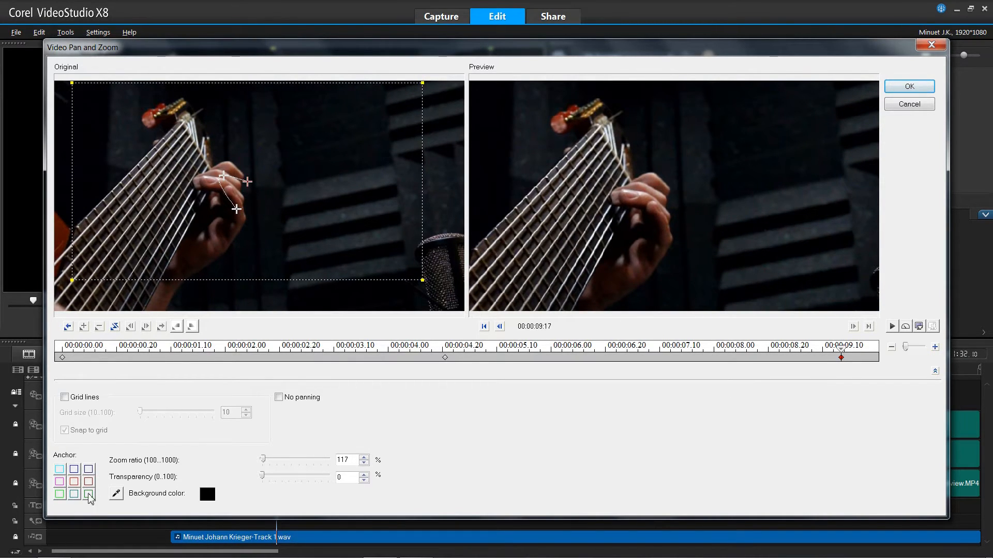
pyautogui.click(75, 488)
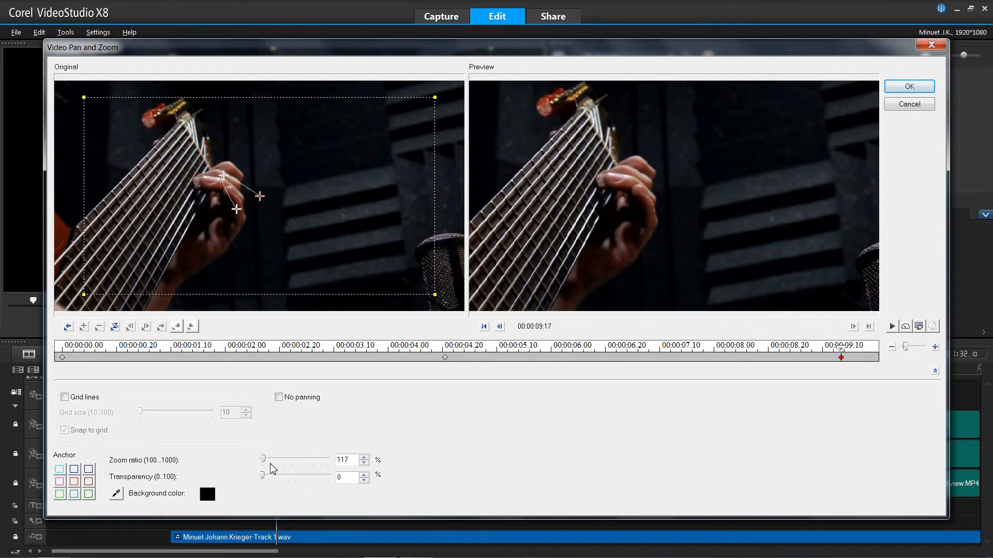
pyautogui.moveTo(262, 459); pyautogui.dragTo(257, 464)
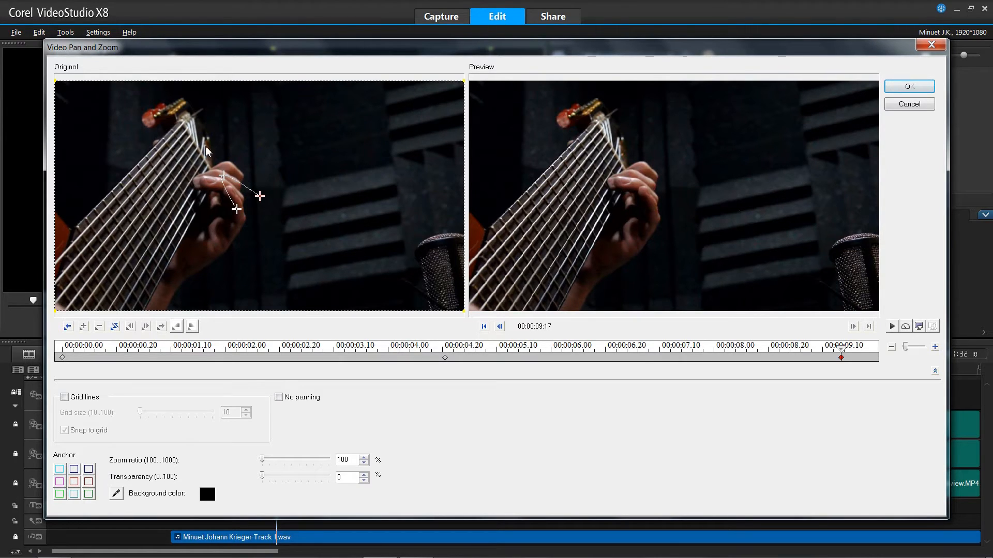
# - Scrub through the pan and zoom animation and play it from the first keyframe to check the movement
pyautogui.click(75, 353)
pyautogui.moveTo(74, 349); pyautogui.dragTo(771, 365)
pyautogui.moveTo(497, 350); pyautogui.dragTo(54, 347)
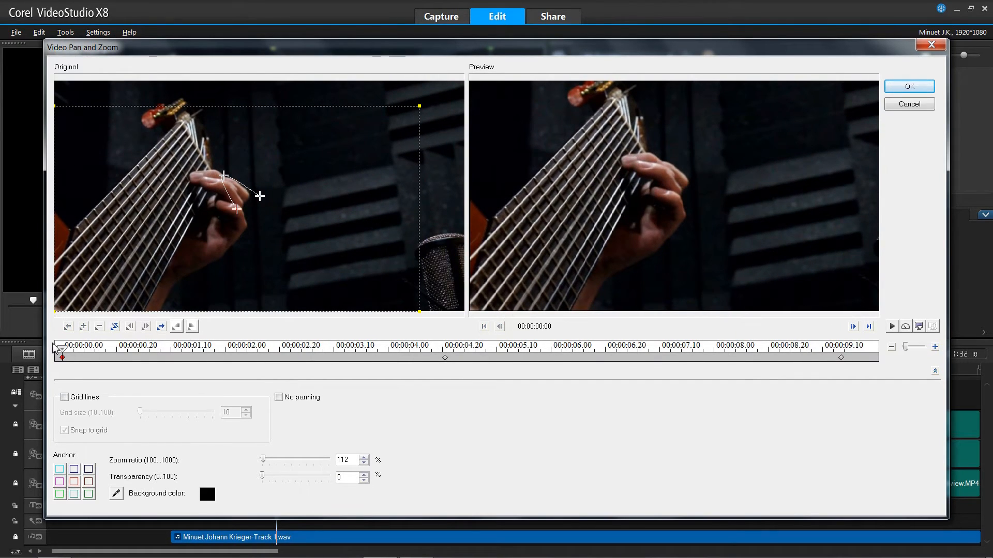
pyautogui.click(887, 329)
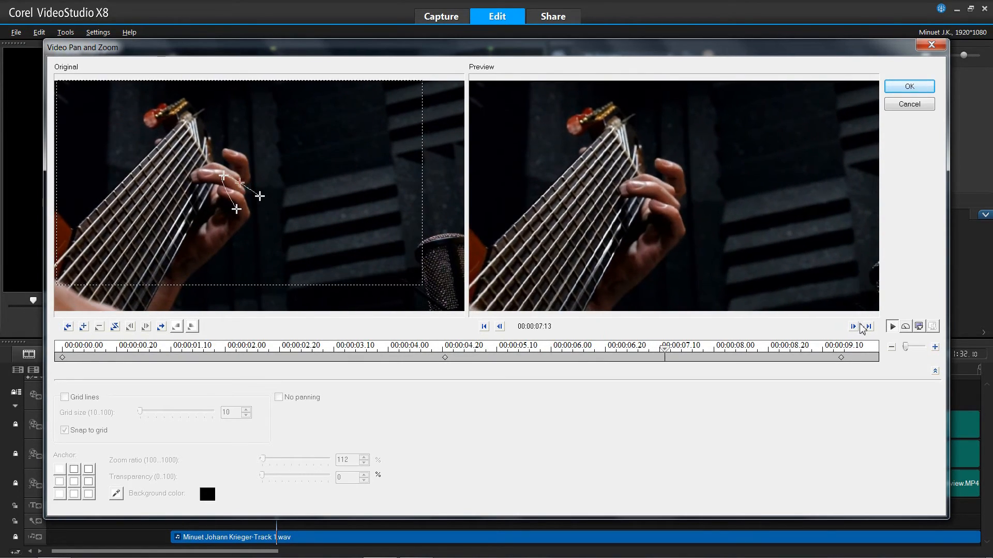
pyautogui.click(891, 327)
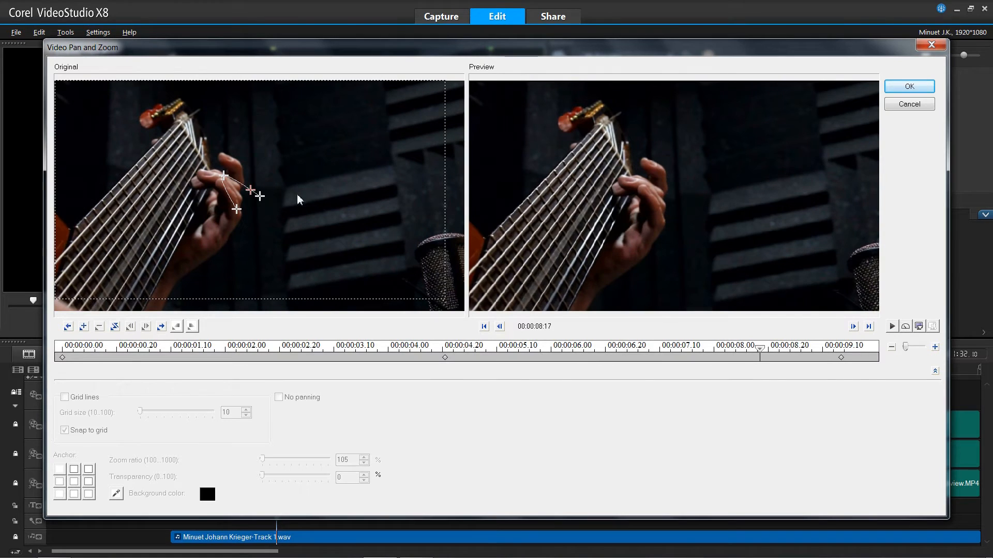
# - Move the pan centre of the keyframe at 00:00:04.21 lower on the fretting hand, preview the movement and accept the filter settings
pyautogui.click(259, 197)
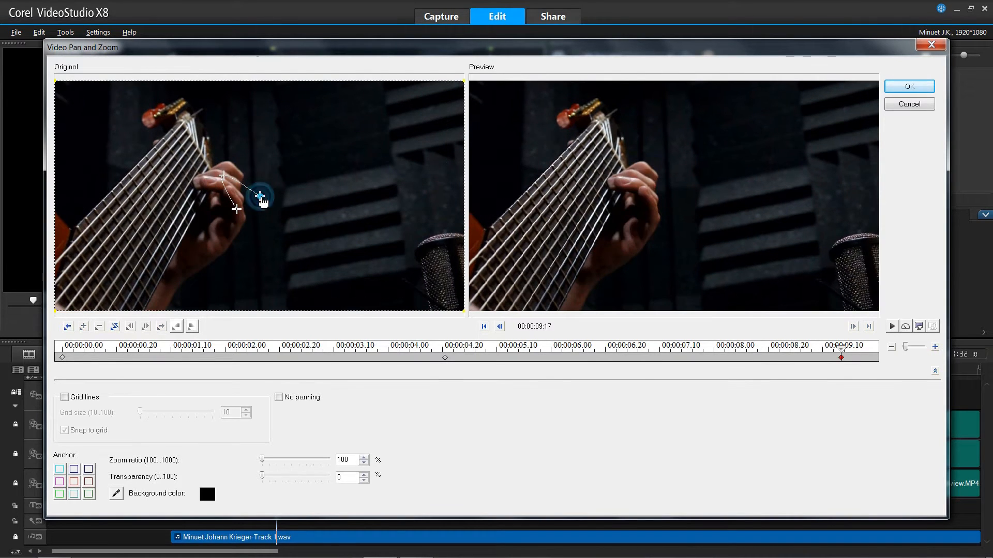
pyautogui.moveTo(224, 177); pyautogui.dragTo(235, 192)
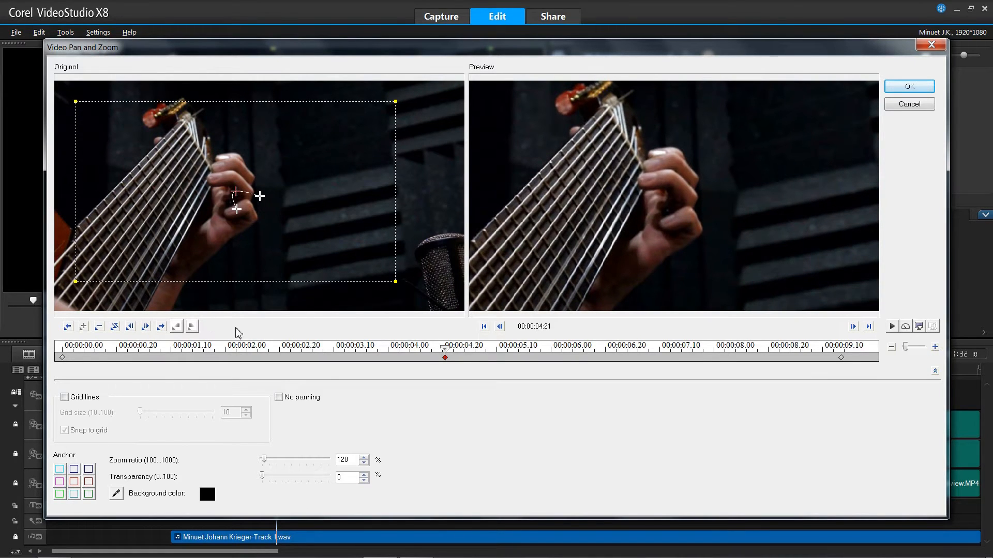
pyautogui.click(892, 327)
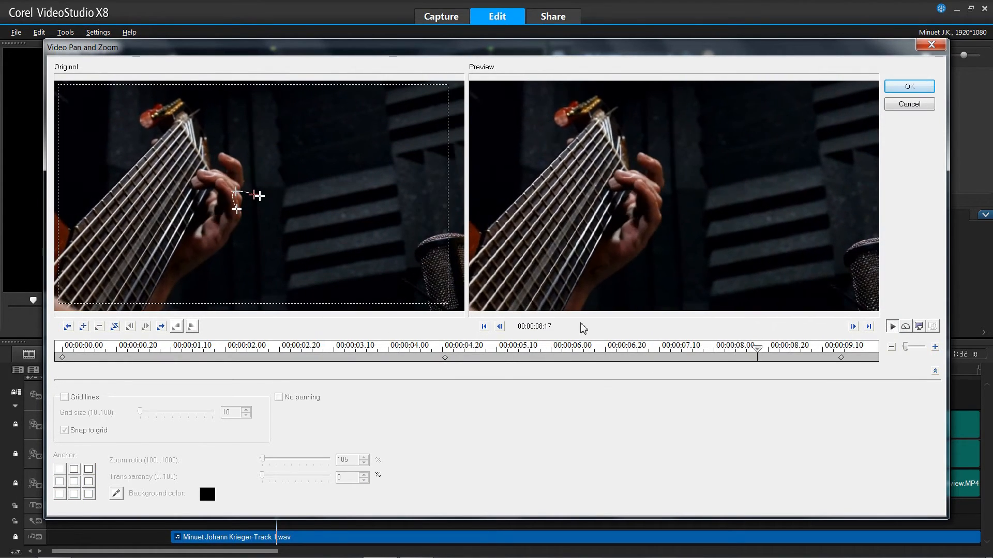
pyautogui.click(897, 90)
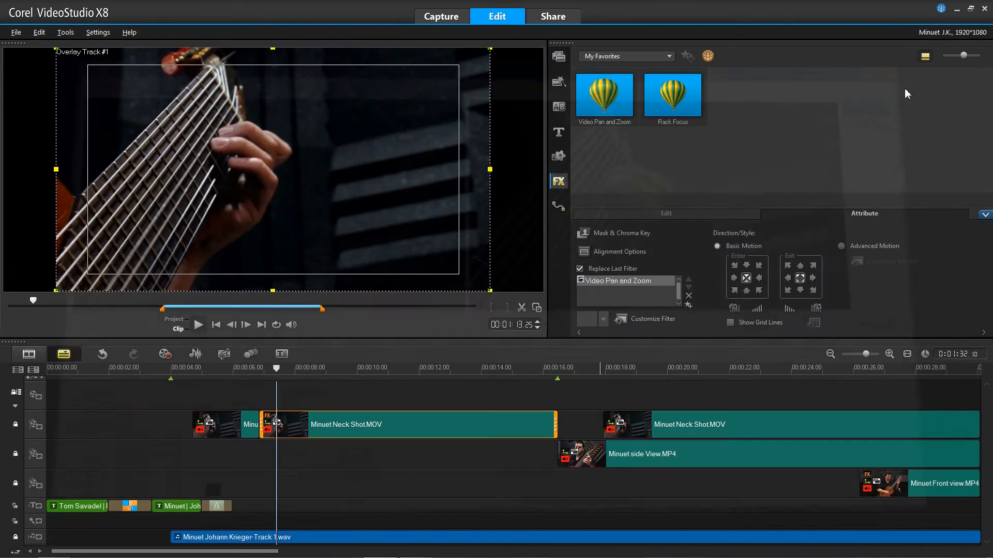
# - Play the cut between the first two Neck Shot segments from 00:00:06.01 and compare the framing of both segments
pyautogui.click(235, 388)
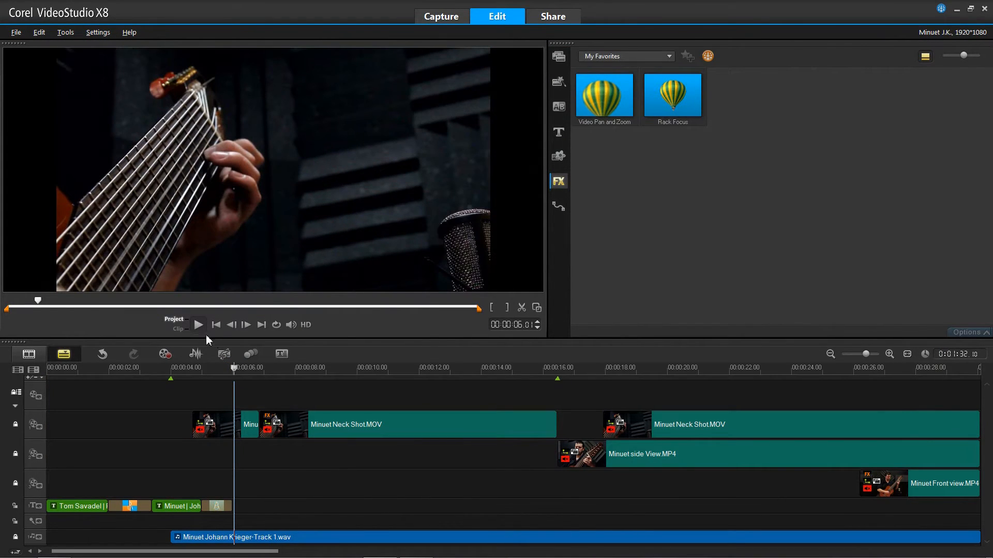
pyautogui.click(199, 326)
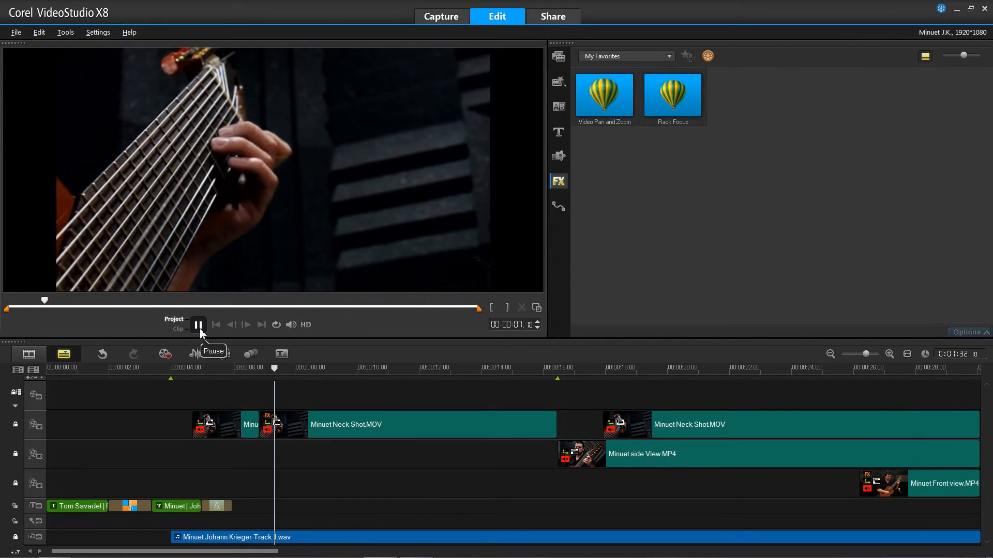
pyautogui.click(199, 326)
pyautogui.click(242, 371)
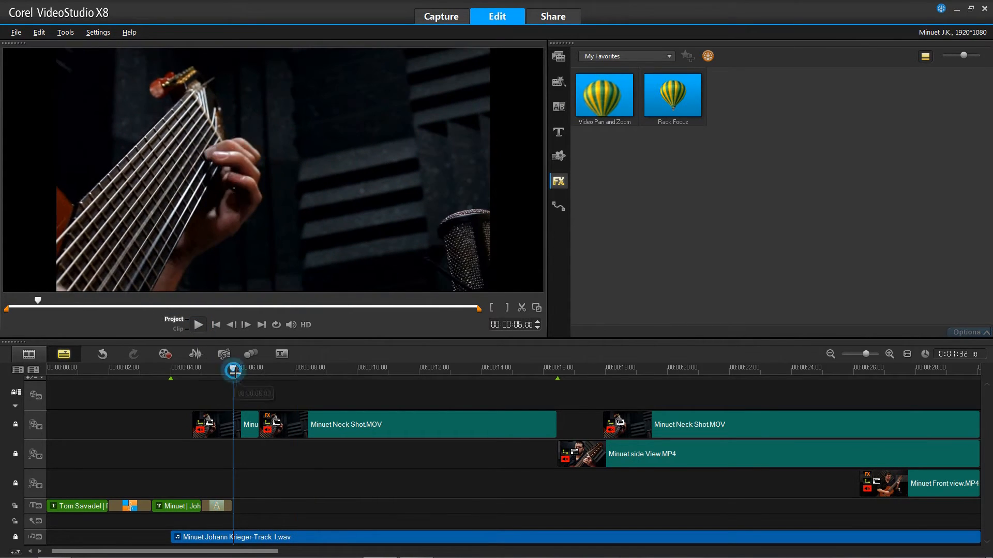
pyautogui.moveTo(243, 376)
pyautogui.mouseDown()
pyautogui.moveTo(261, 381)
pyautogui.moveTo(251, 379)
pyautogui.mouseUp()
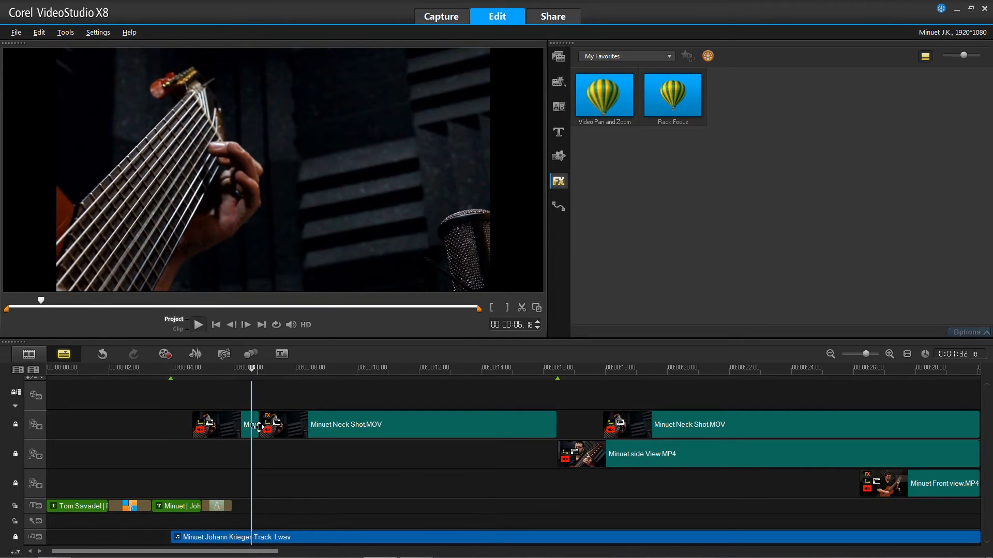
pyautogui.click(242, 427)
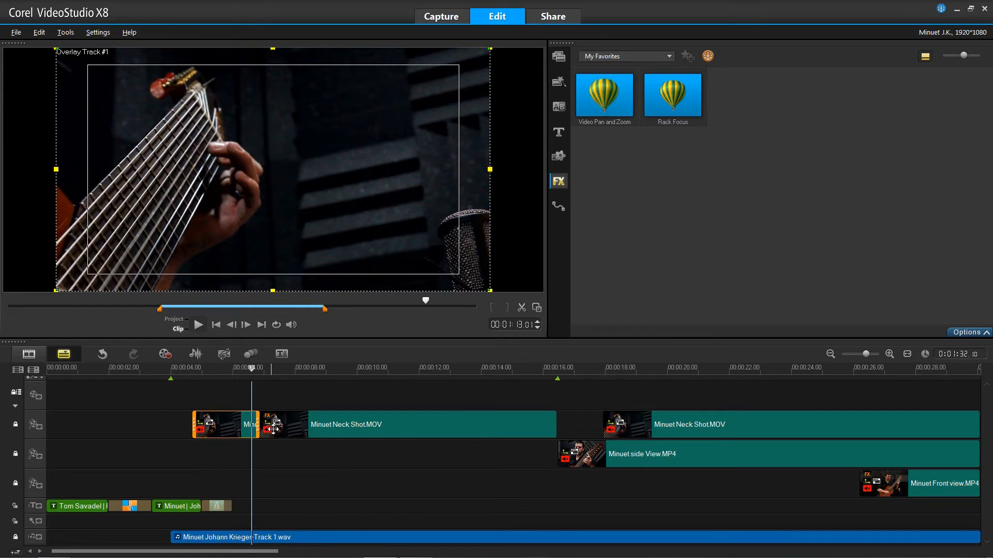
pyautogui.click(273, 428)
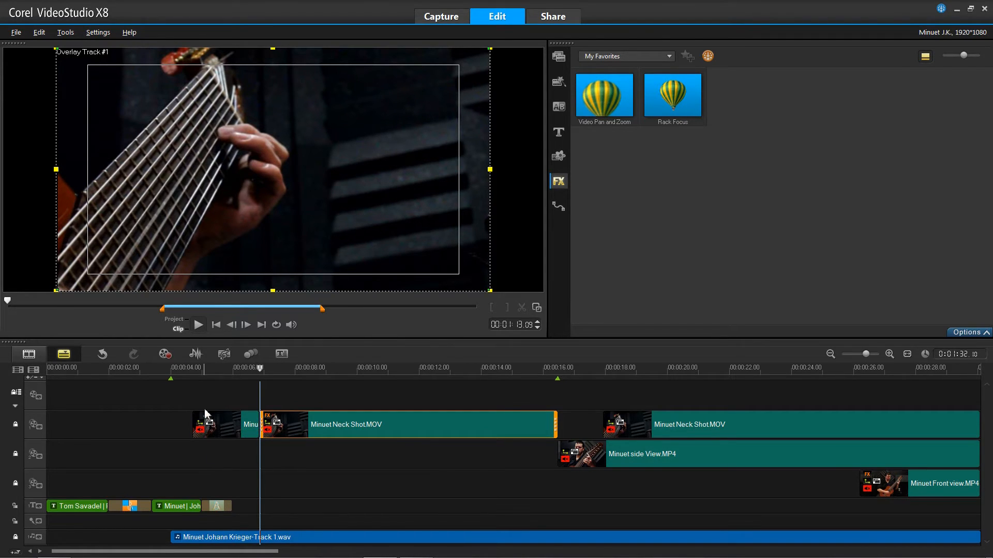
# - Delete the short first Neck Shot segment and extend the start of the following Neck Shot segment back to the start of the audio
pyautogui.click(221, 431)
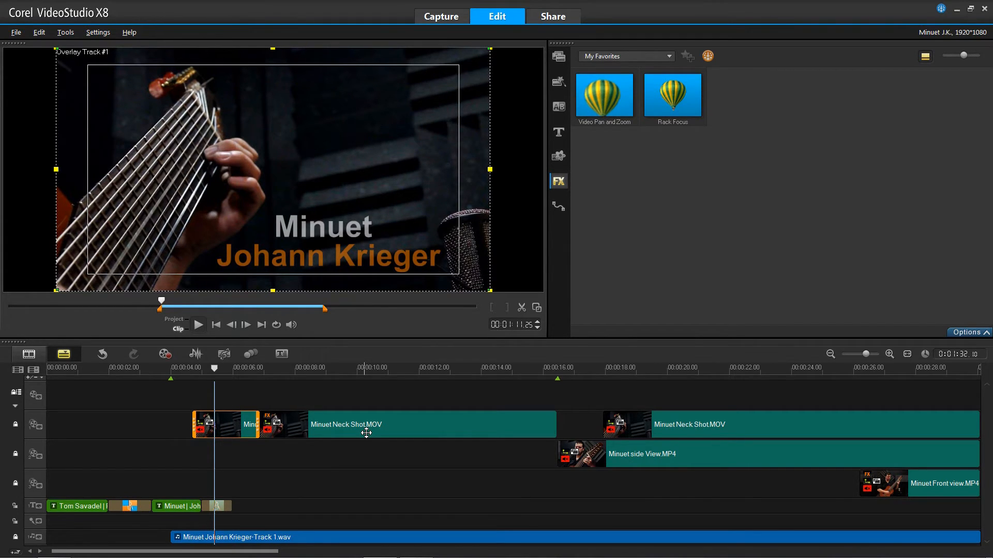
pyautogui.press('Delete')
pyautogui.click(332, 430)
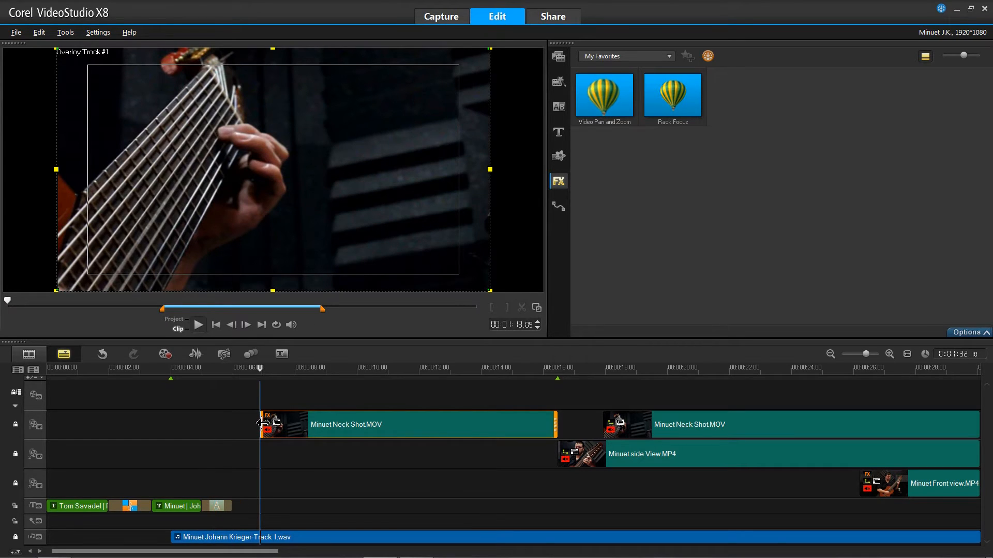
pyautogui.moveTo(262, 423); pyautogui.dragTo(200, 425)
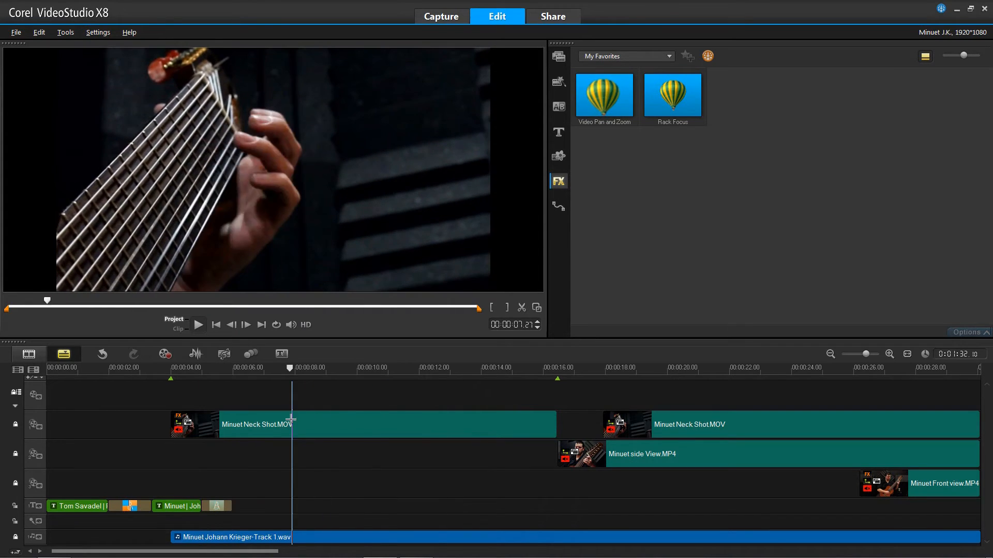
# - Split the extended Neck Shot clip at 00:00:05.28, where the Minuet title ends
pyautogui.moveTo(291, 420); pyautogui.dragTo(232, 420)
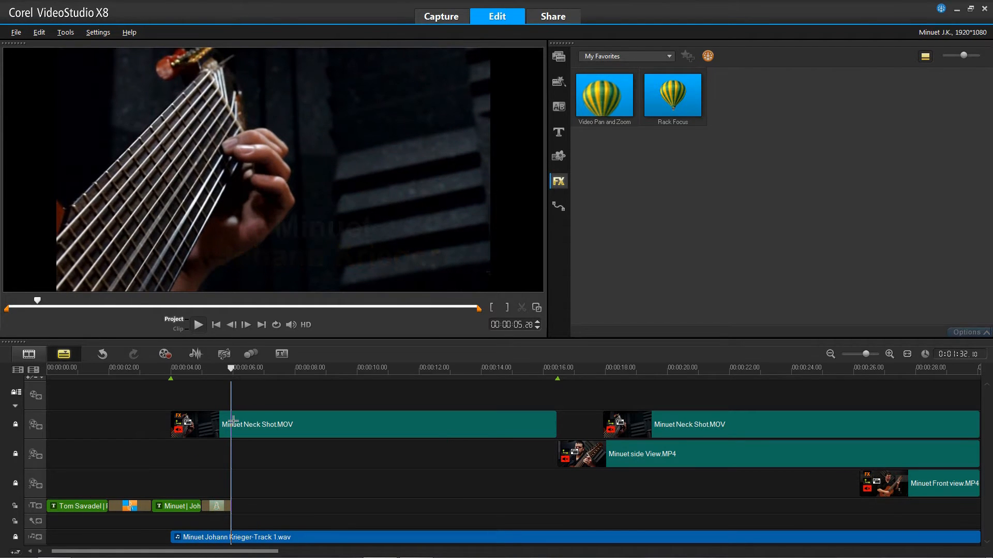
pyautogui.click(233, 423)
pyautogui.press('s')
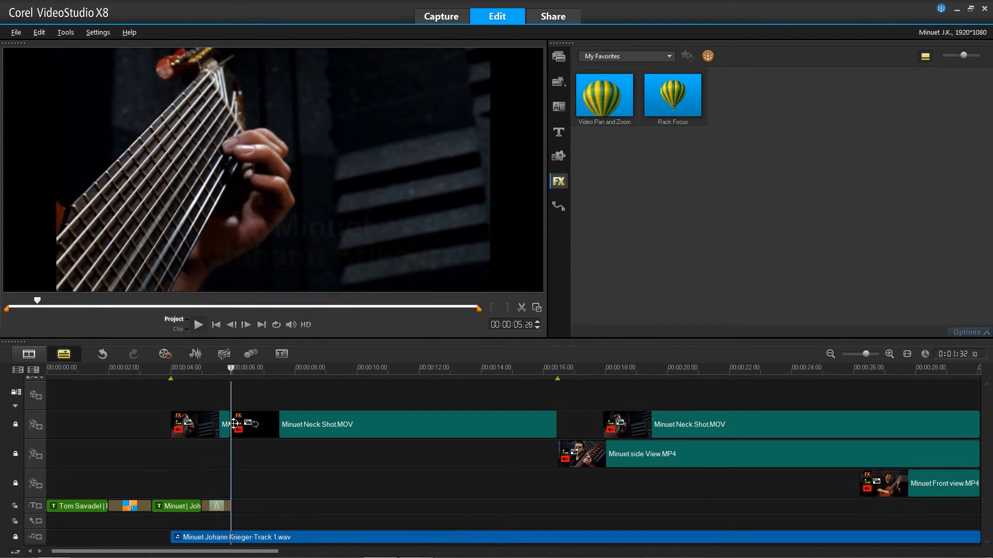
# - Apply a fade-in to the short first part of the split Neck Shot clip
pyautogui.moveTo(174, 371); pyautogui.dragTo(181, 454)
pyautogui.click(203, 428)
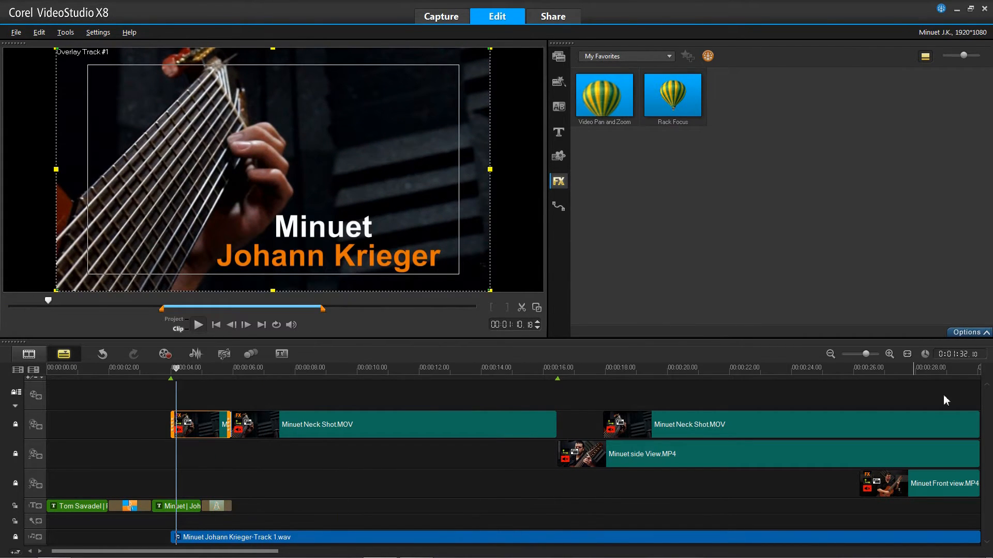
pyautogui.click(968, 332)
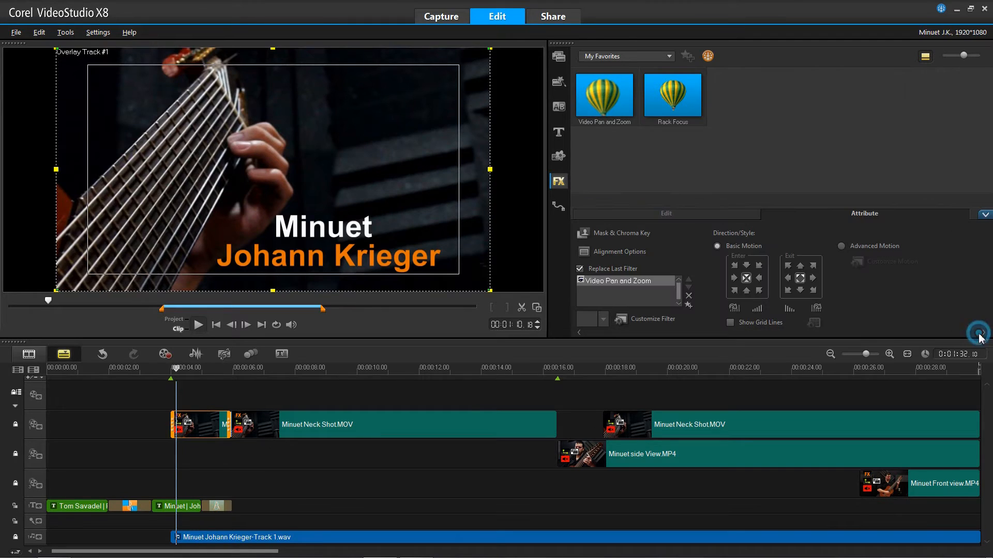
pyautogui.click(757, 309)
# - Scrub through the opening from 00:00:03.11 to 00:00:05.09 to check the fade-in, and return to the clip's start
pyautogui.click(162, 377)
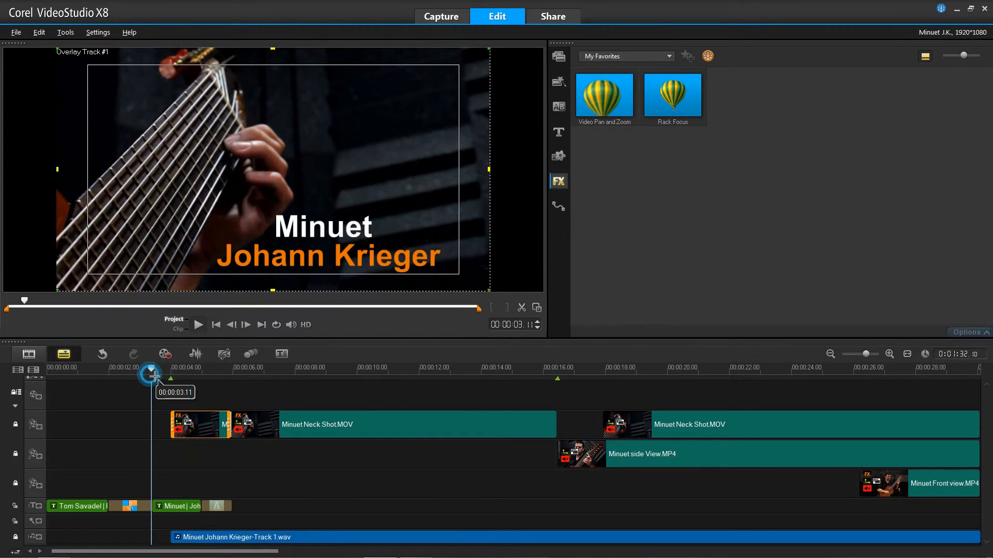
pyautogui.moveTo(174, 378); pyautogui.dragTo(211, 437)
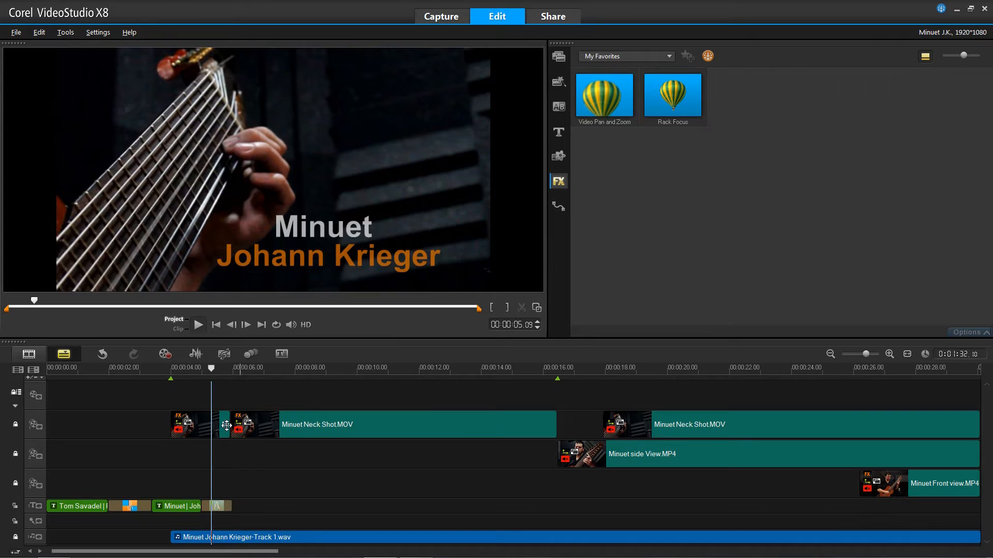
pyautogui.click(174, 371)
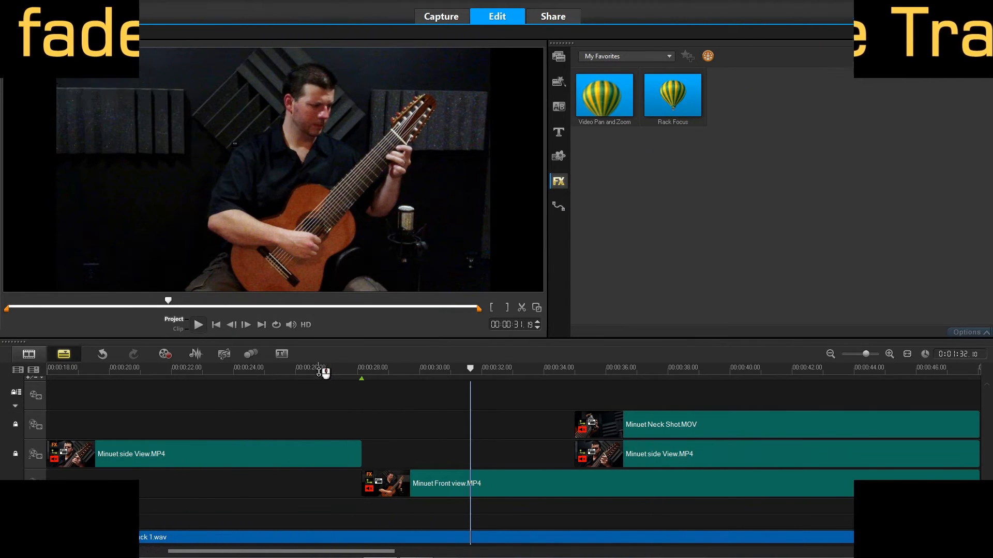
# - Split the Minuet side View clip at 00:00:26.00, shortly before the Front view clip begins
pyautogui.click(324, 369)
pyautogui.moveTo(323, 369); pyautogui.dragTo(296, 409)
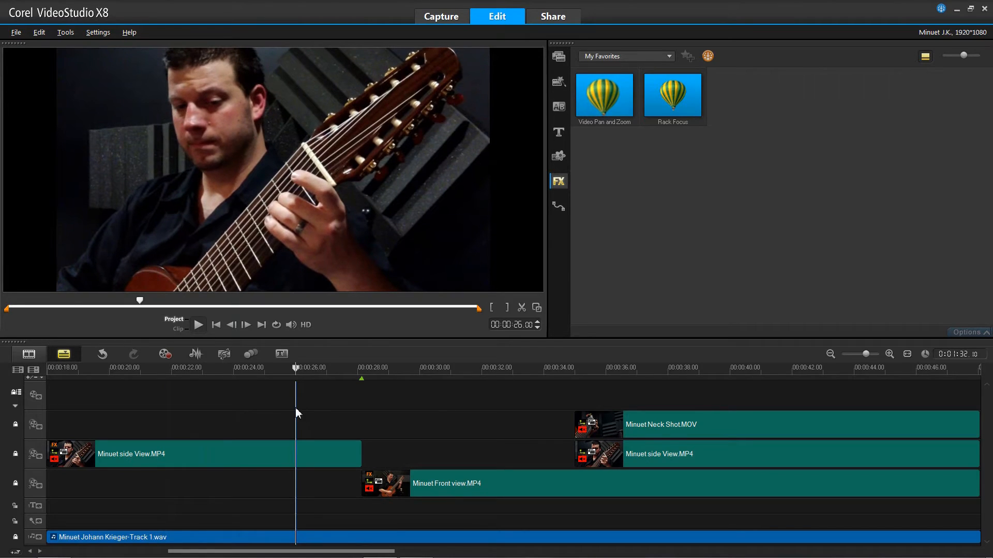
pyautogui.click(300, 450)
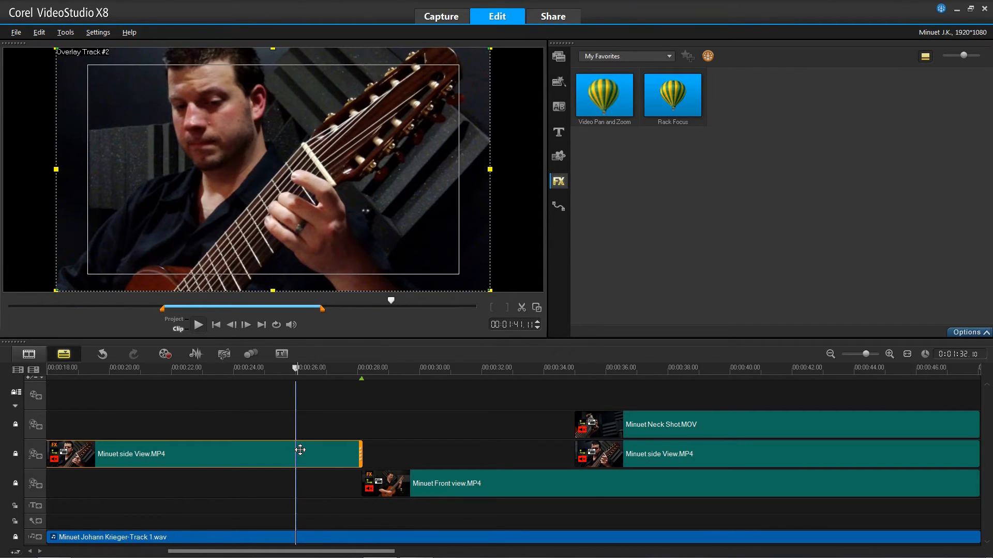
pyautogui.hotkey('ctrl', 'i')
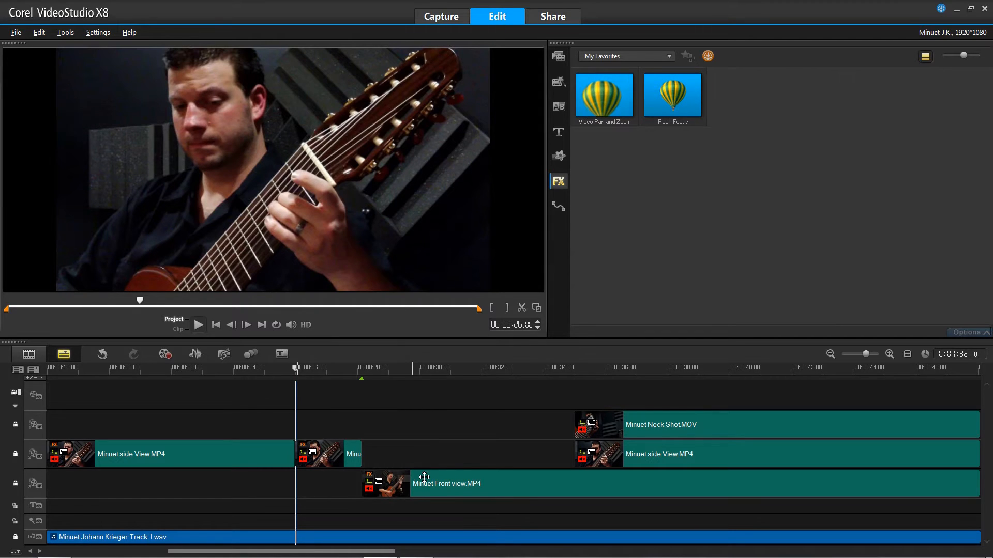
# - Split the Minuet Front view clip at 00:00:30.29
pyautogui.click(450, 394)
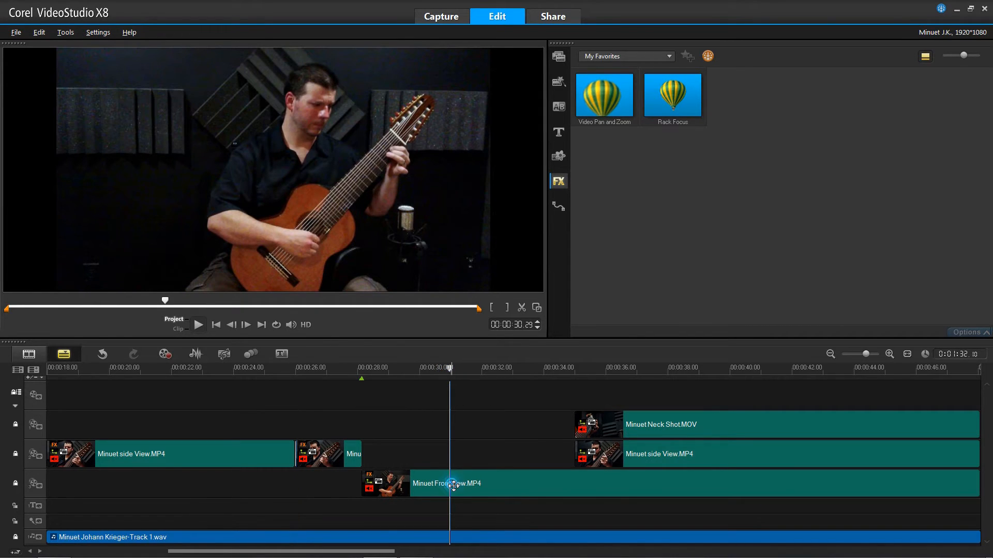
pyautogui.click(454, 486)
pyautogui.hotkey('ctrl', 'i')
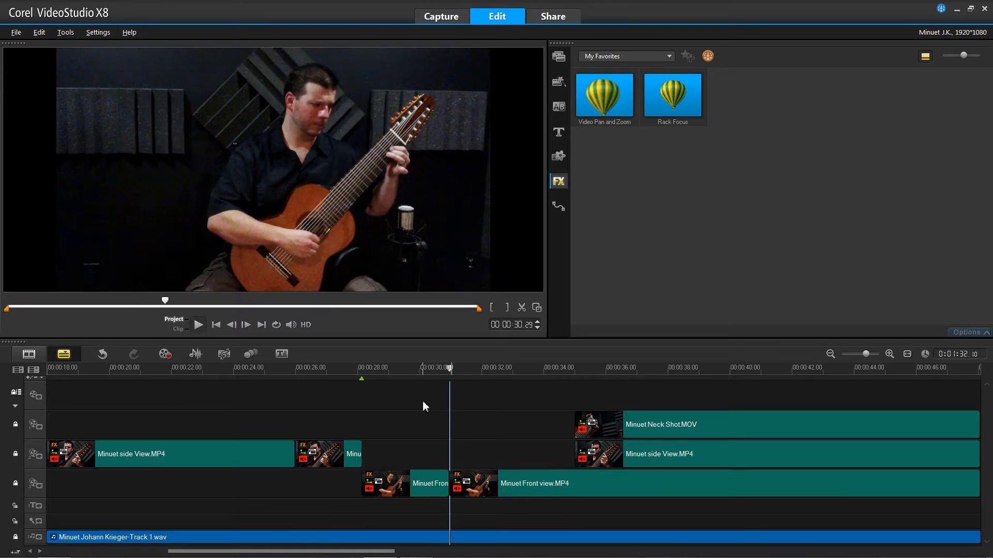
# - Apply a fade-out to the short second part of the split Minuet side View clip
pyautogui.click(333, 457)
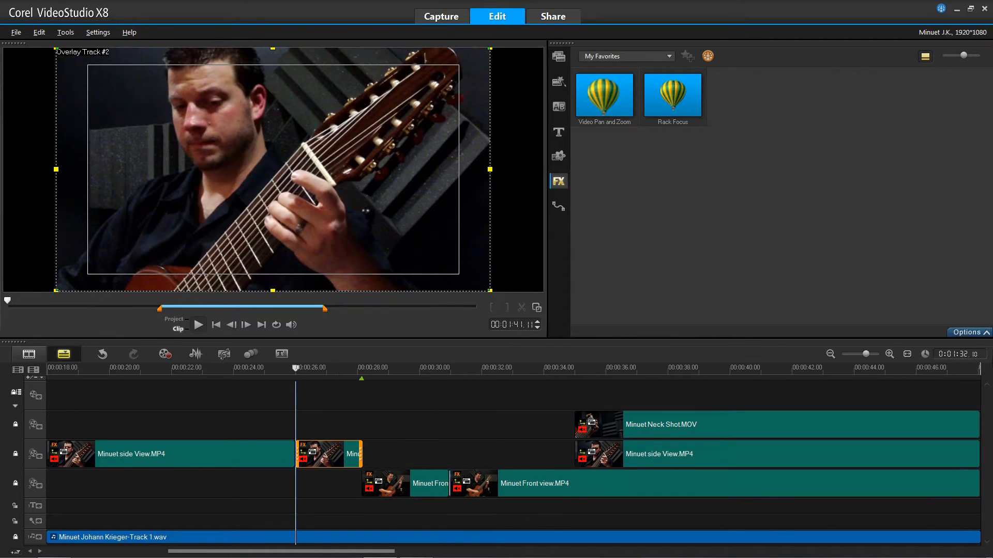
pyautogui.click(968, 332)
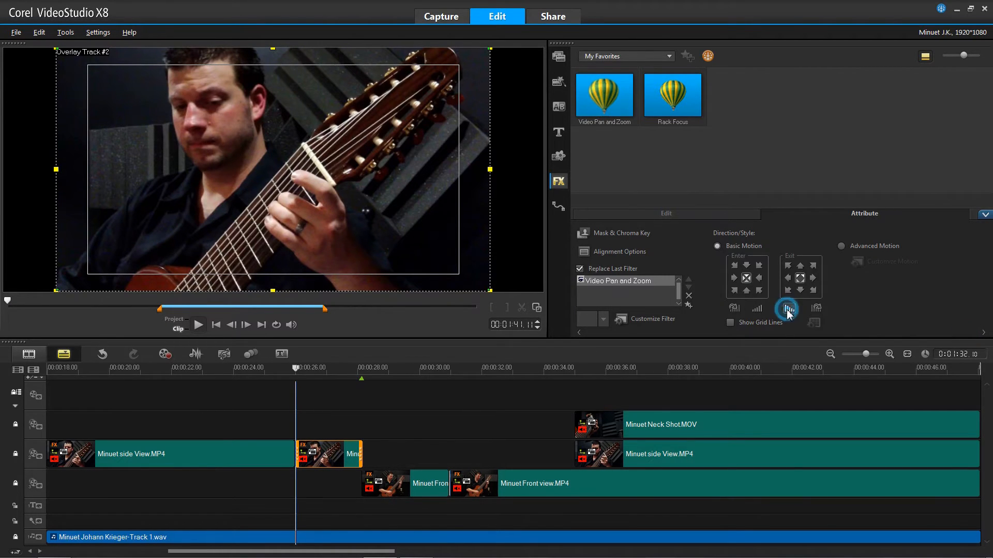
# - Extend the start of the short Front view segment back to 00:00:26.00 with a fade-in, and play back the crossfade
pyautogui.click(384, 478)
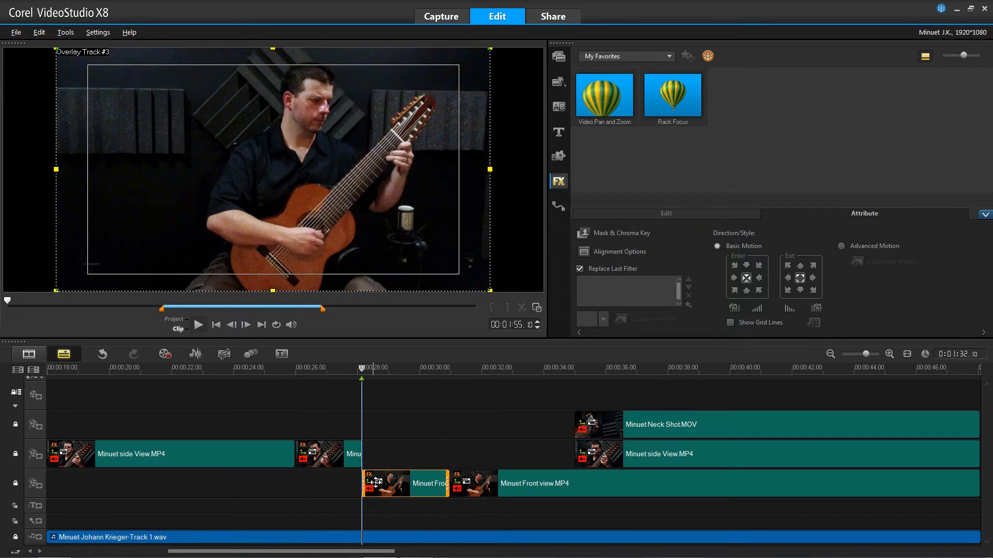
pyautogui.moveTo(363, 484); pyautogui.dragTo(296, 488)
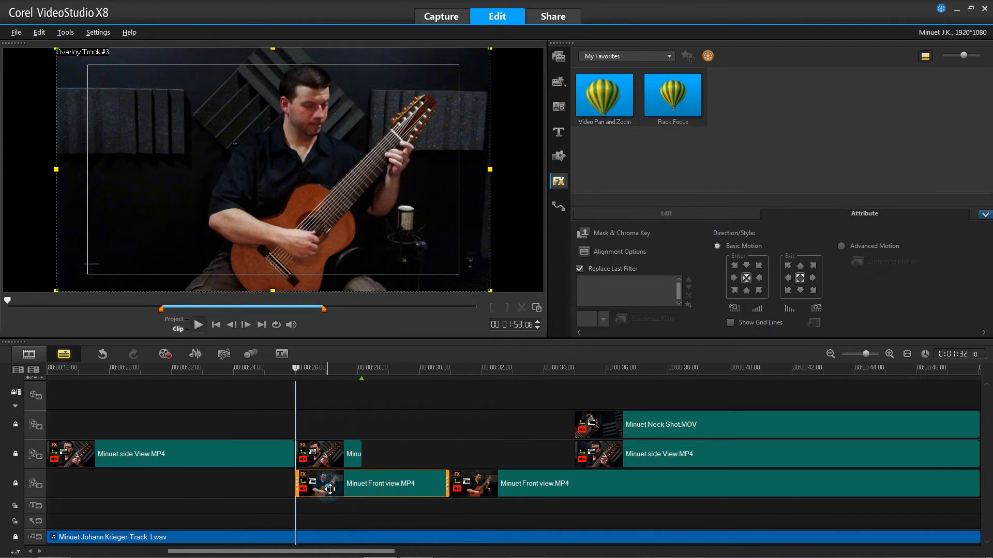
pyautogui.click(757, 309)
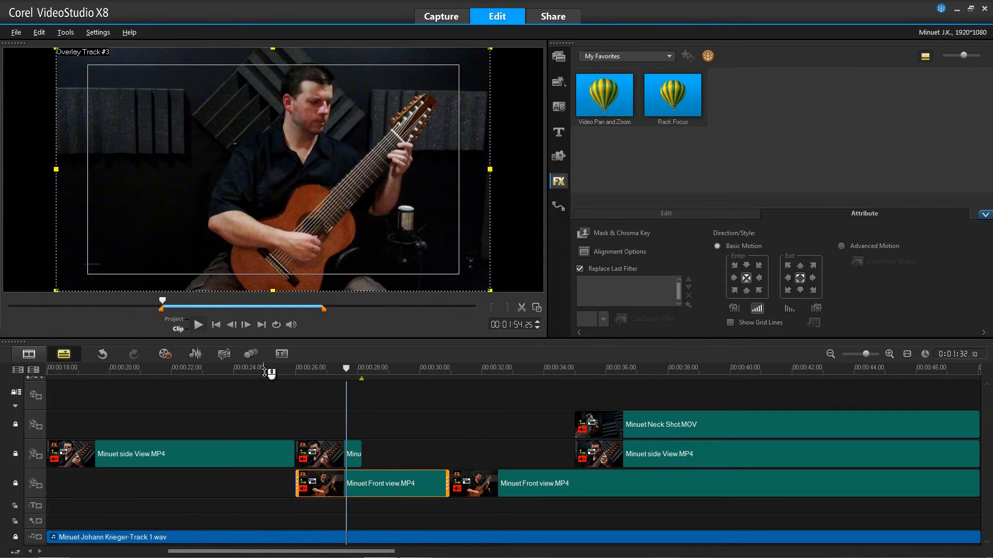
pyautogui.moveTo(232, 380); pyautogui.dragTo(245, 449)
pyautogui.click(192, 329)
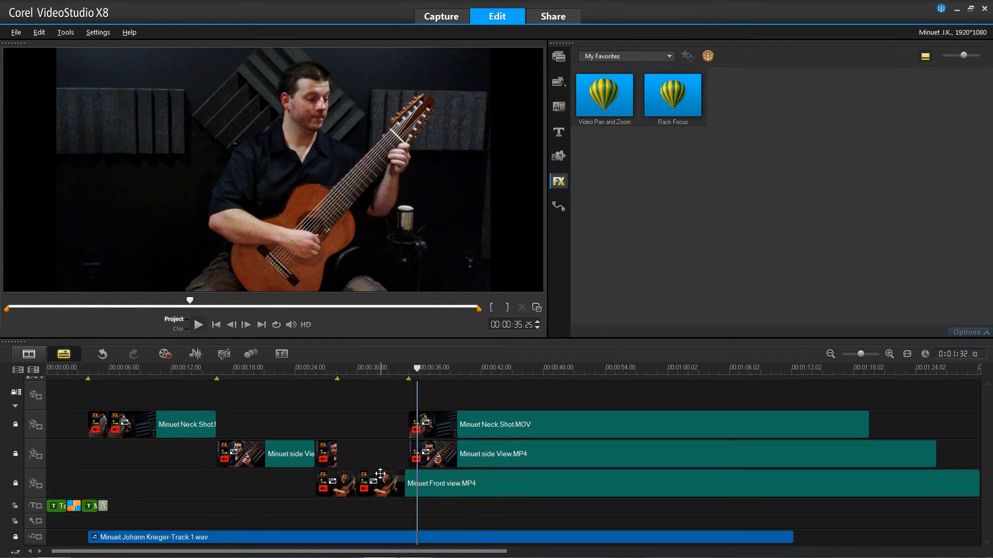
# - Split both the Minuet Front view clip and the Minuet side View clip at about 00:00:38
pyautogui.moveTo(315, 376); pyautogui.dragTo(402, 383)
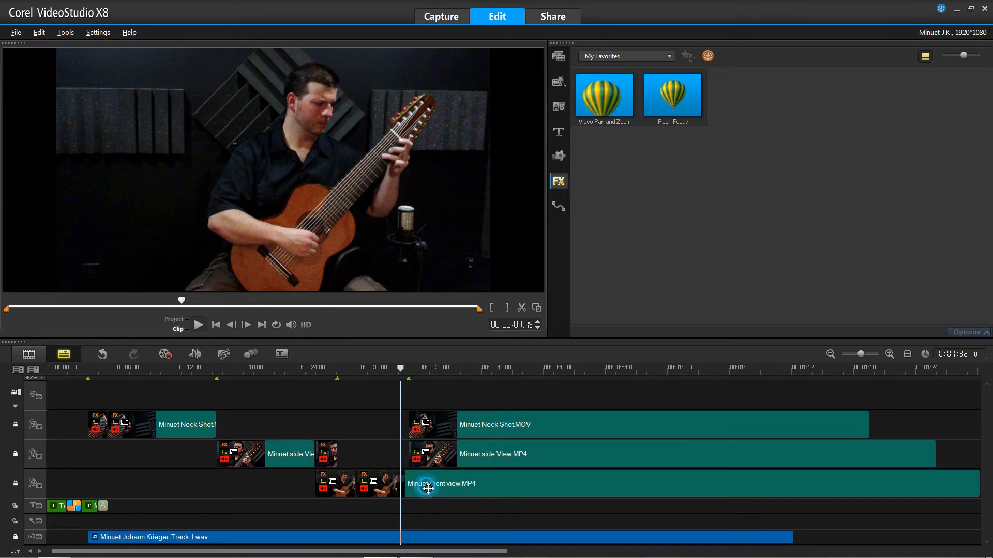
pyautogui.click(428, 489)
pyautogui.click(444, 373)
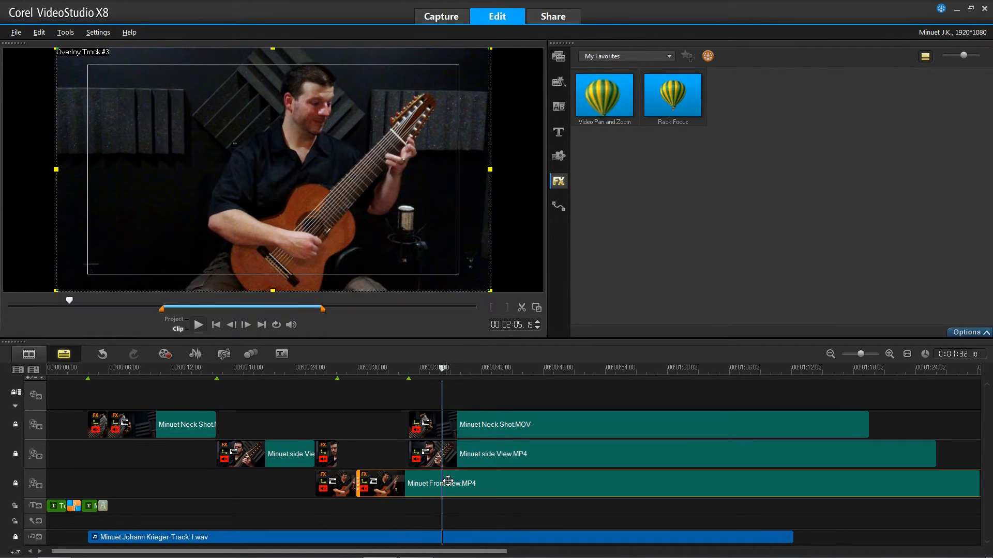
pyautogui.hotkey('ctrl', 'i')
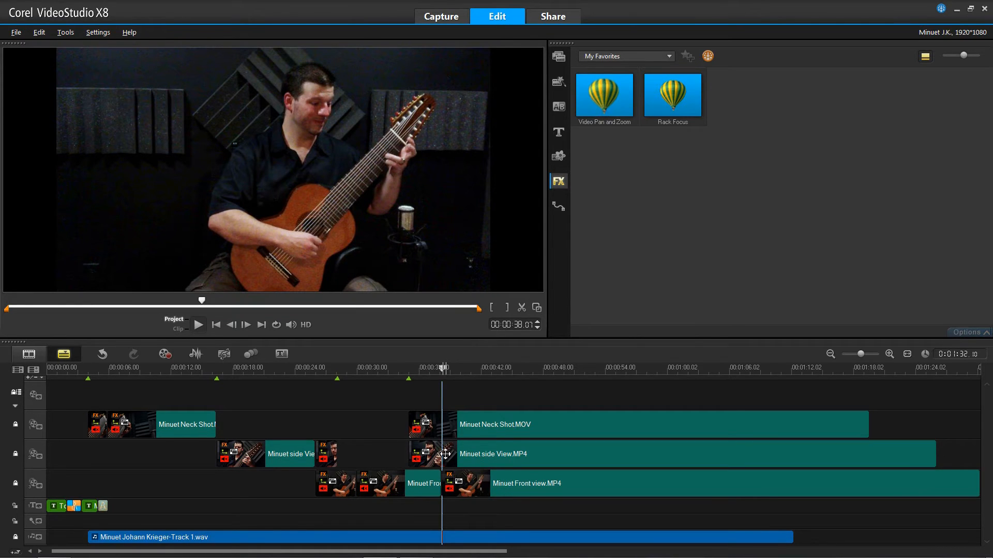
pyautogui.click(443, 454)
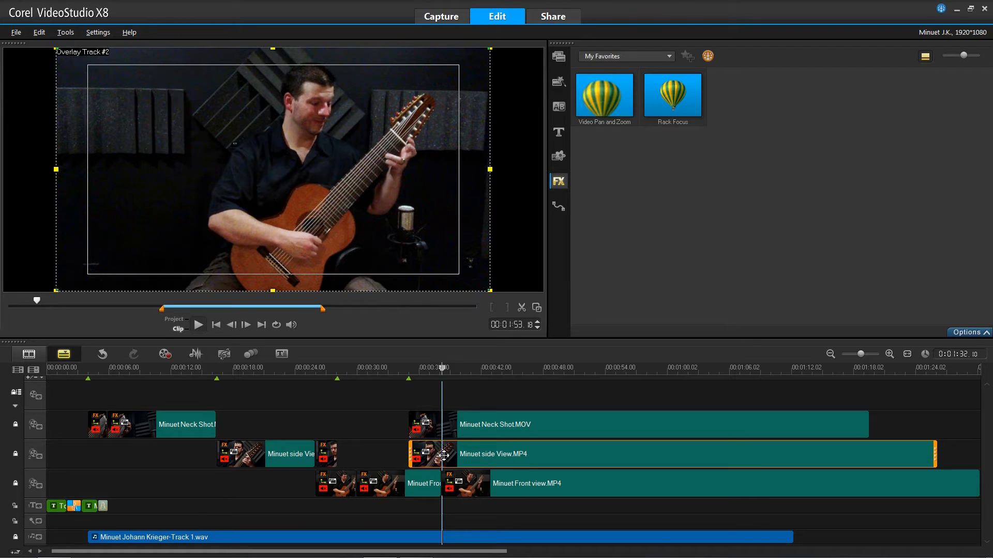
pyautogui.hotkey('ctrl', 'i')
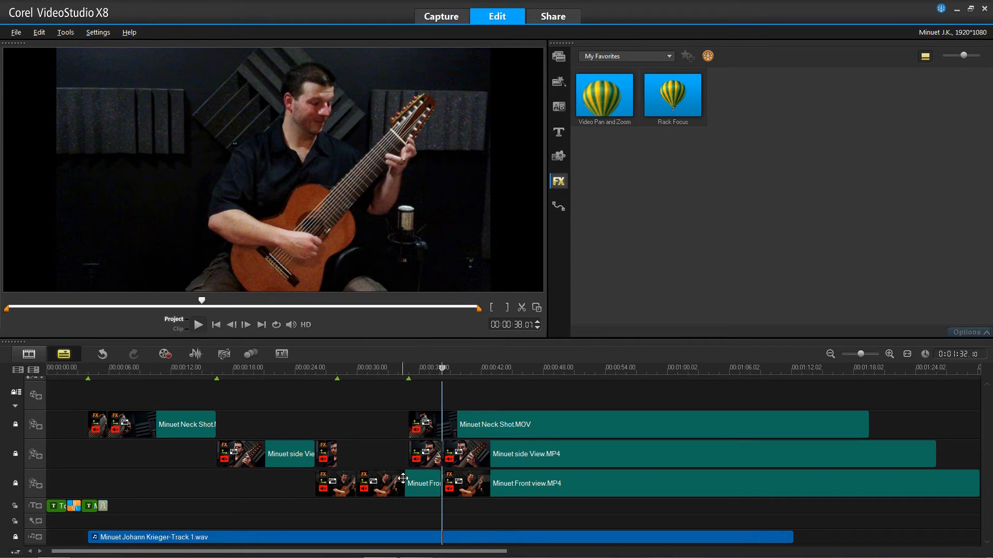
# - Trim the start of the long side View segment to about 45 s and extend the short segment before it to about 42.5 s
pyautogui.moveTo(414, 367); pyautogui.dragTo(403, 392)
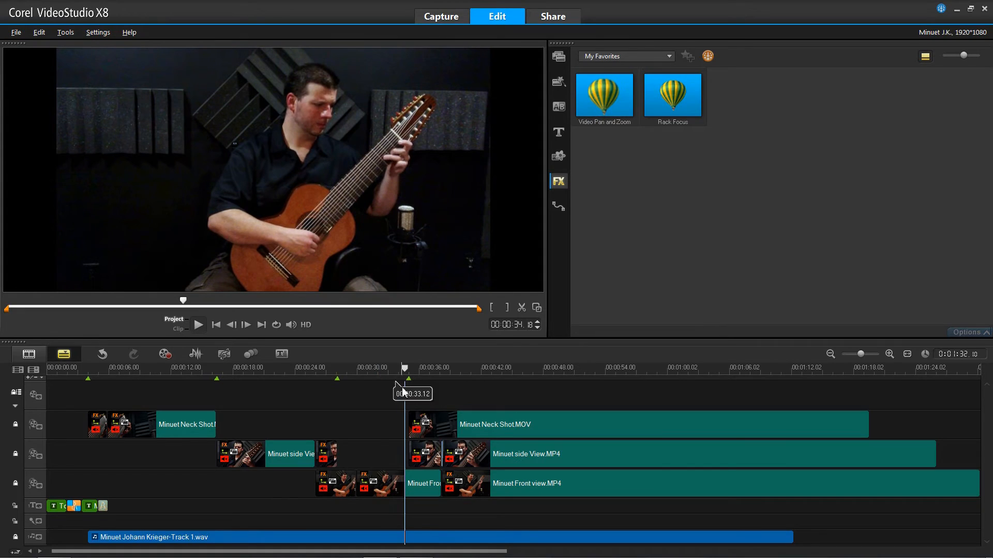
pyautogui.click(394, 487)
pyautogui.click(425, 452)
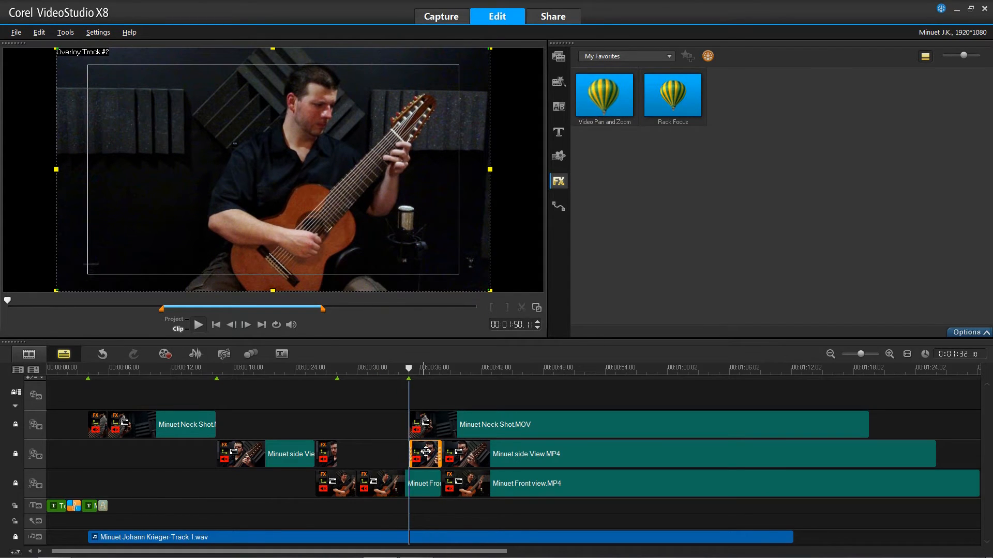
pyautogui.click(474, 449)
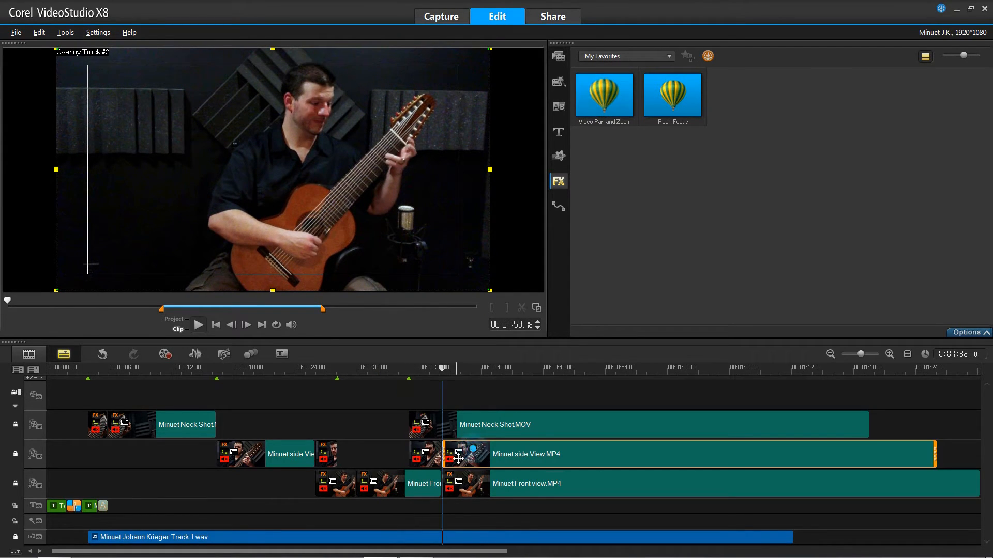
pyautogui.moveTo(445, 455); pyautogui.dragTo(512, 458)
pyautogui.click(430, 454)
pyautogui.moveTo(442, 454); pyautogui.dragTo(486, 465)
# - Move the Front view segment before the 38-second split onto the side View track at 00:00:29.29, overlapping the side View segment to create a transition
pyautogui.click(393, 482)
pyautogui.moveTo(389, 475); pyautogui.dragTo(390, 467)
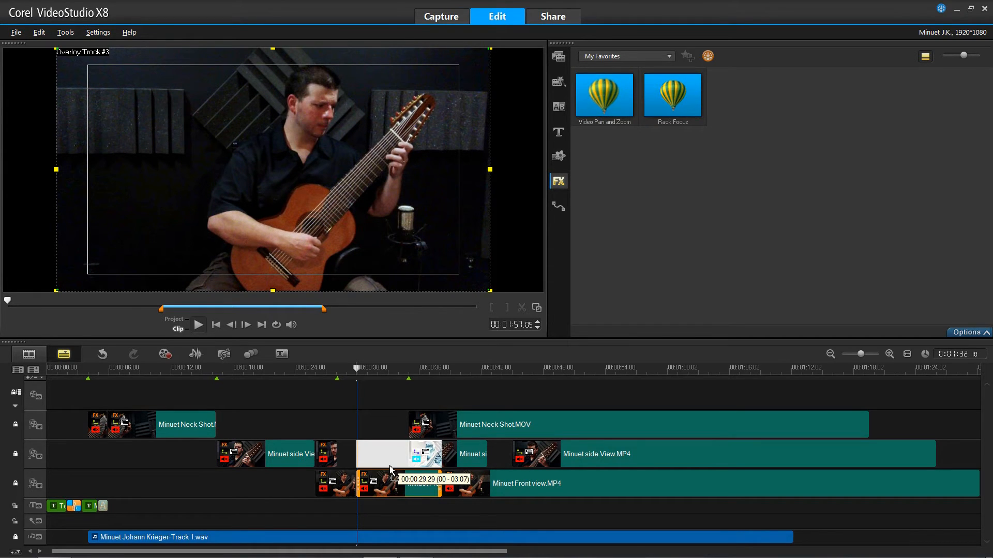
pyautogui.moveTo(391, 467); pyautogui.dragTo(390, 466)
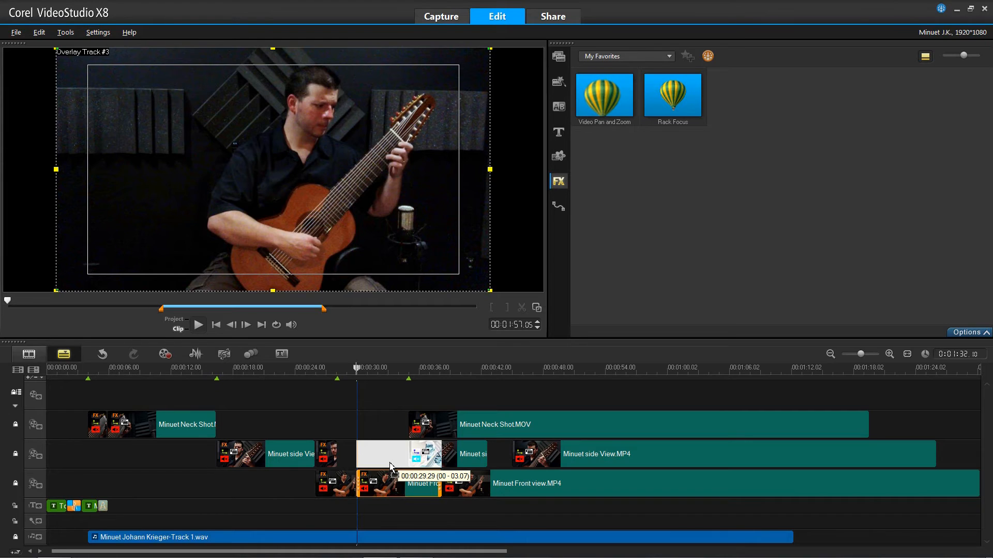
pyautogui.moveTo(388, 464); pyautogui.dragTo(377, 465)
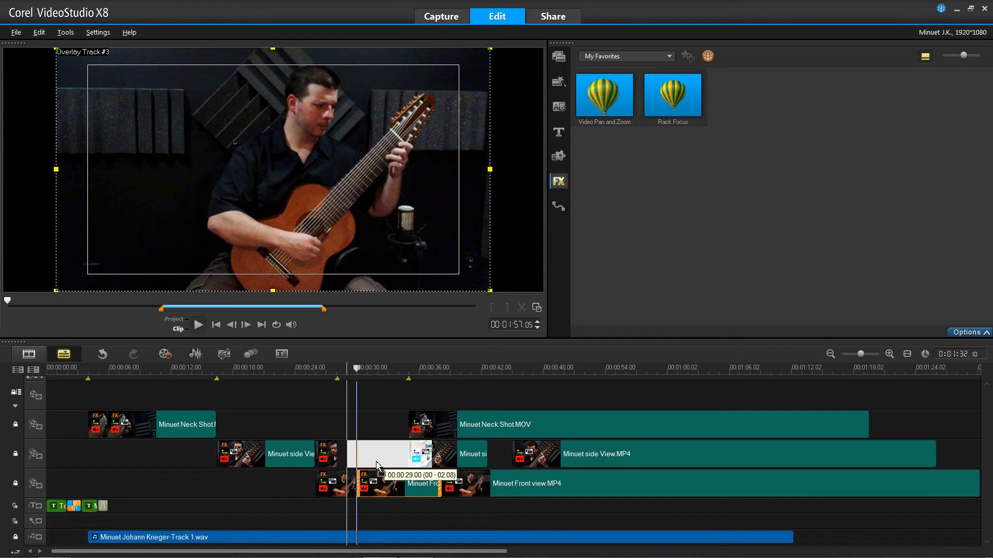
pyautogui.moveTo(377, 462); pyautogui.dragTo(387, 460)
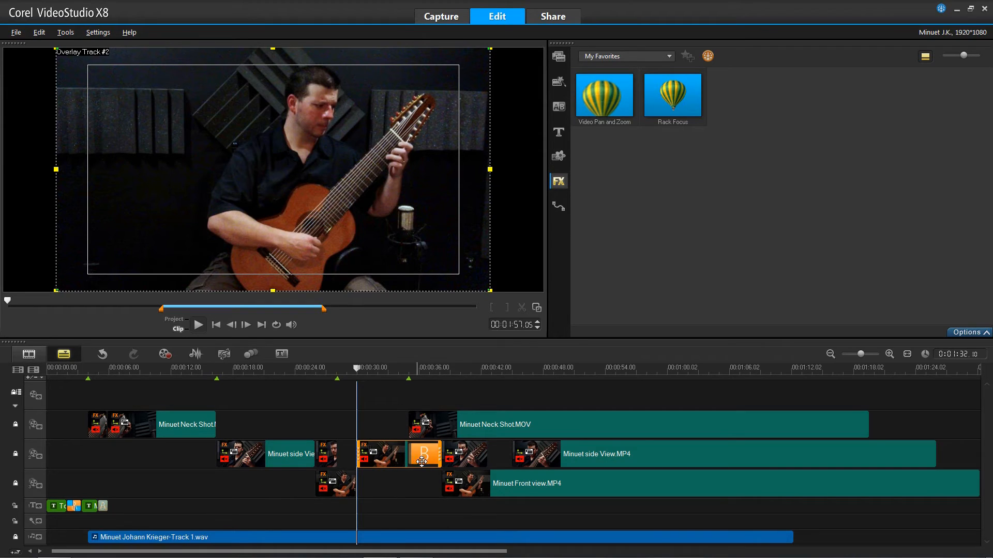
pyautogui.moveTo(358, 372)
pyautogui.mouseDown()
pyautogui.moveTo(431, 386)
pyautogui.moveTo(401, 396)
pyautogui.moveTo(450, 402)
pyautogui.moveTo(399, 409)
pyautogui.mouseUp()
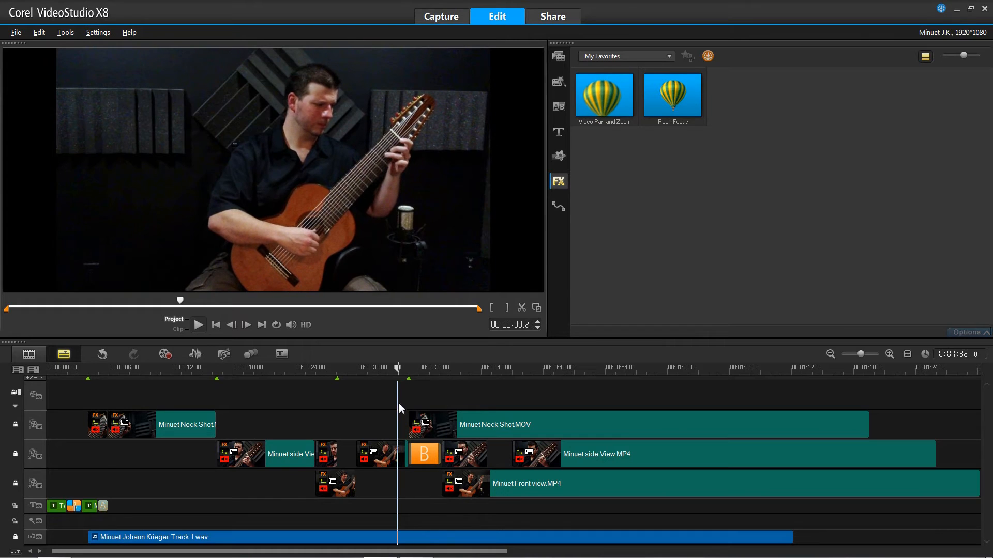
# - Replace the transition between the Front view and side View segments with Whirlpool and scrub to preview it
pyautogui.click(432, 454)
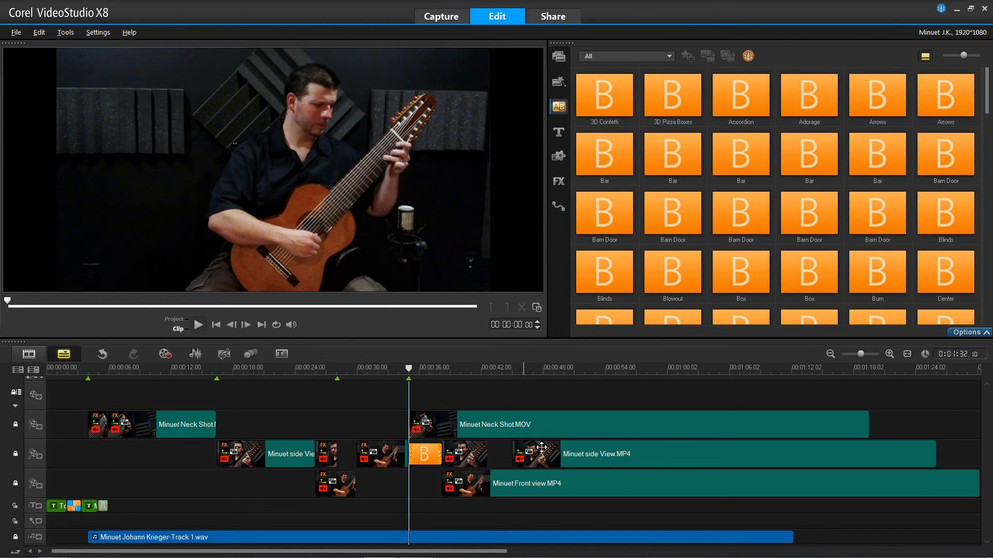
pyautogui.scroll(-4, 672, 171)
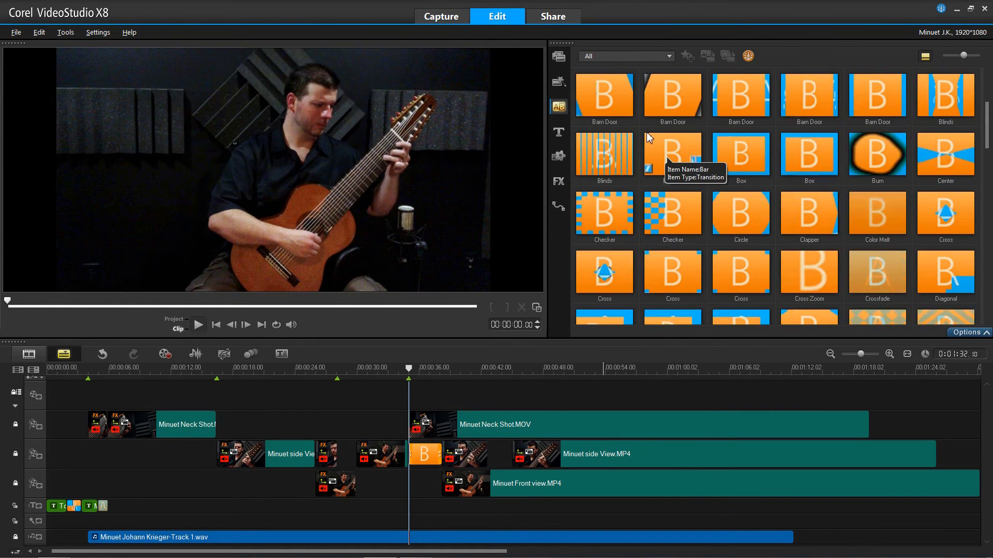
pyautogui.scroll(-10, 677, 231)
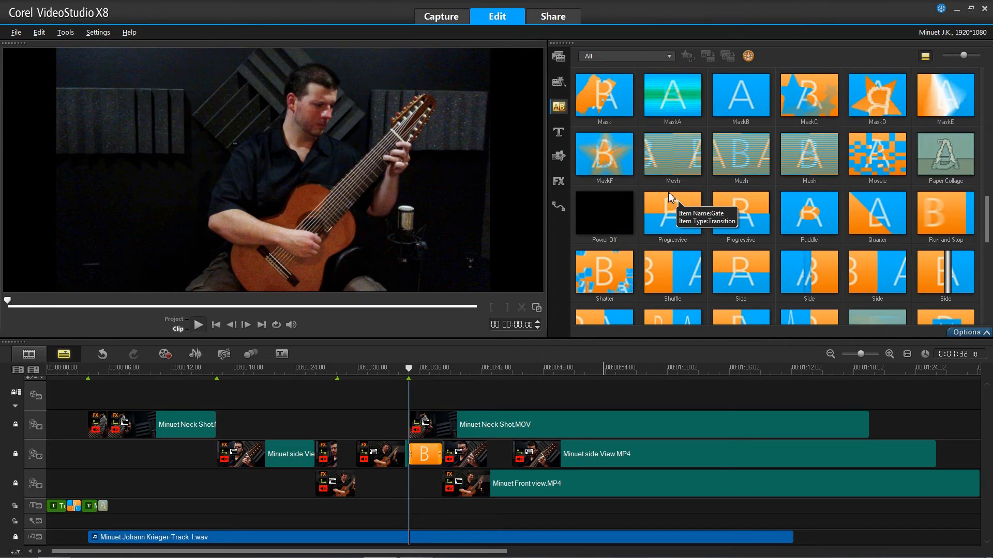
pyautogui.scroll(2, 637, 207)
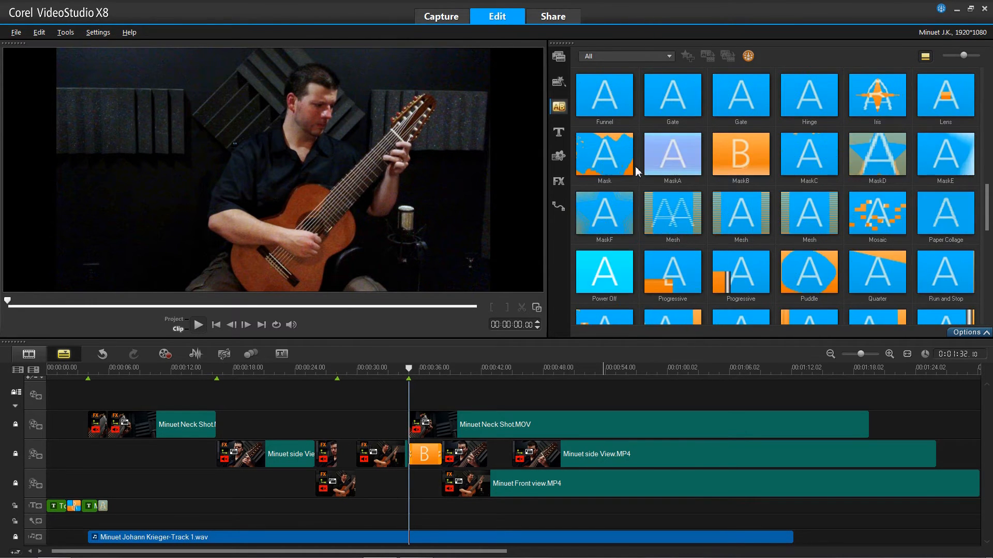
pyautogui.scroll(-1, 688, 195)
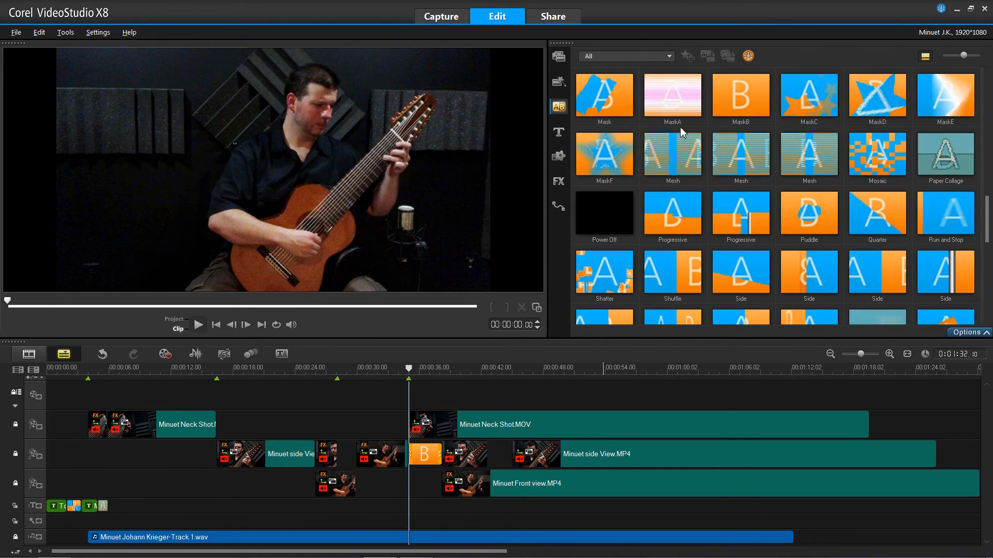
pyautogui.scroll(-4, 693, 207)
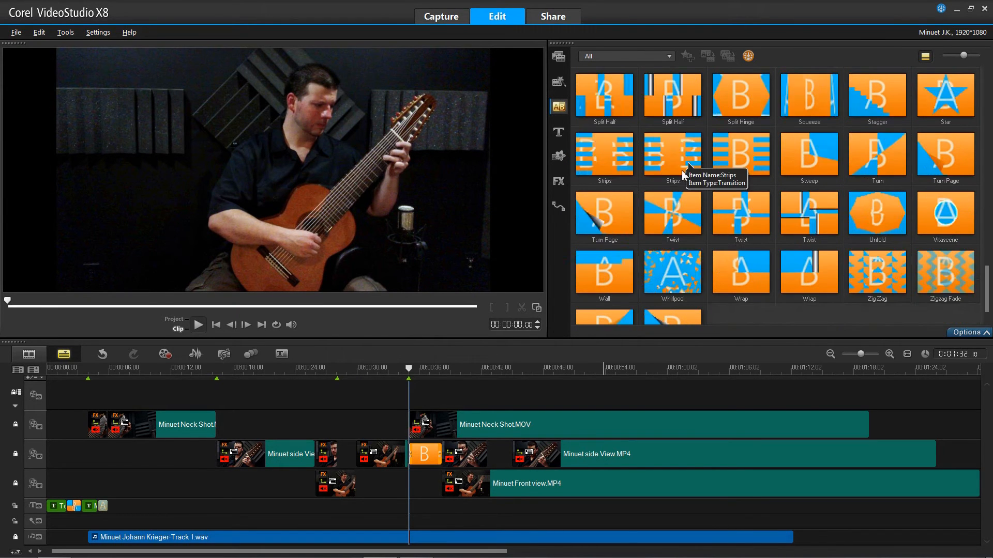
pyautogui.scroll(-3, 677, 230)
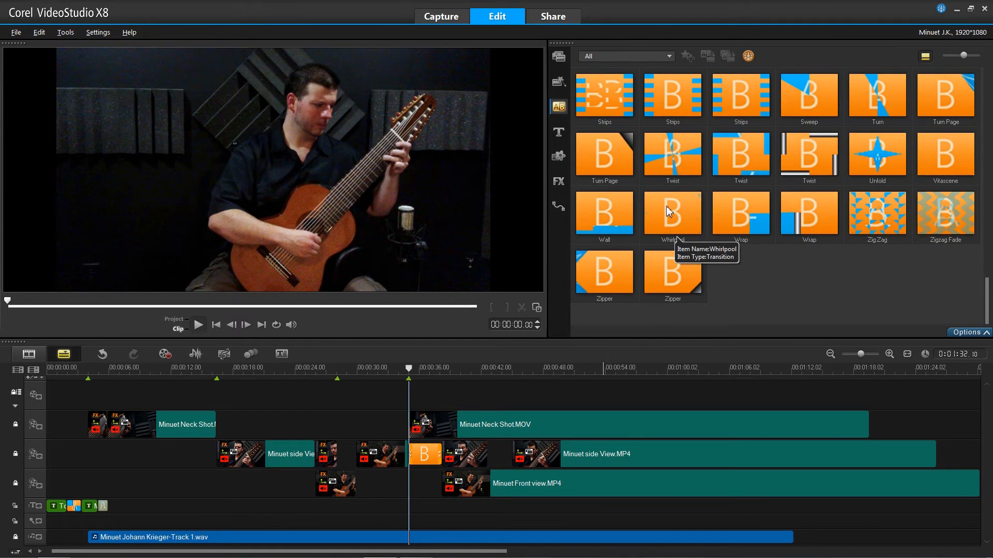
pyautogui.moveTo(675, 219); pyautogui.dragTo(419, 454)
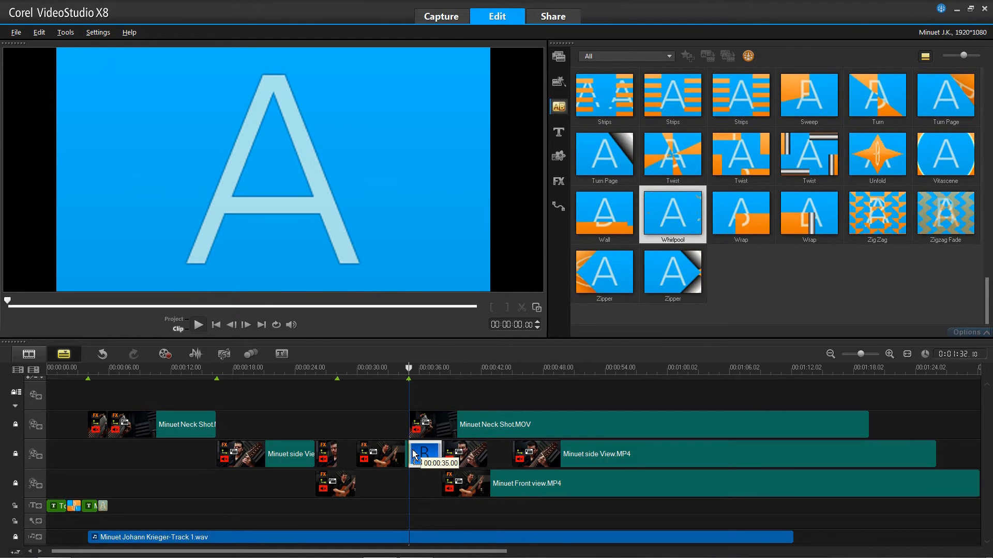
pyautogui.moveTo(399, 376)
pyautogui.mouseDown()
pyautogui.moveTo(393, 370)
pyautogui.moveTo(425, 373)
pyautogui.moveTo(402, 381)
pyautogui.mouseUp()
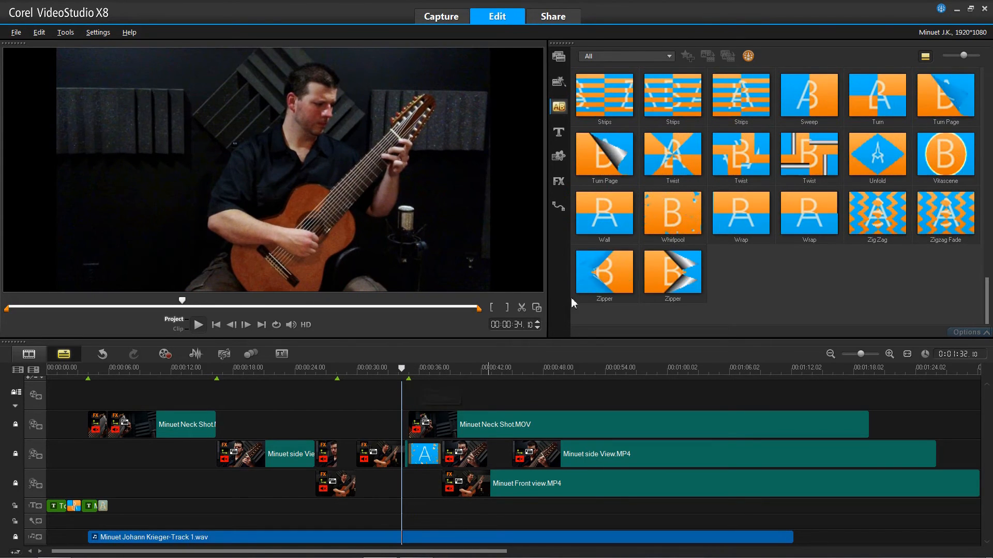
# - Try the Zipper transition between the Front view and side View segments and scrub through it
pyautogui.click(612, 284)
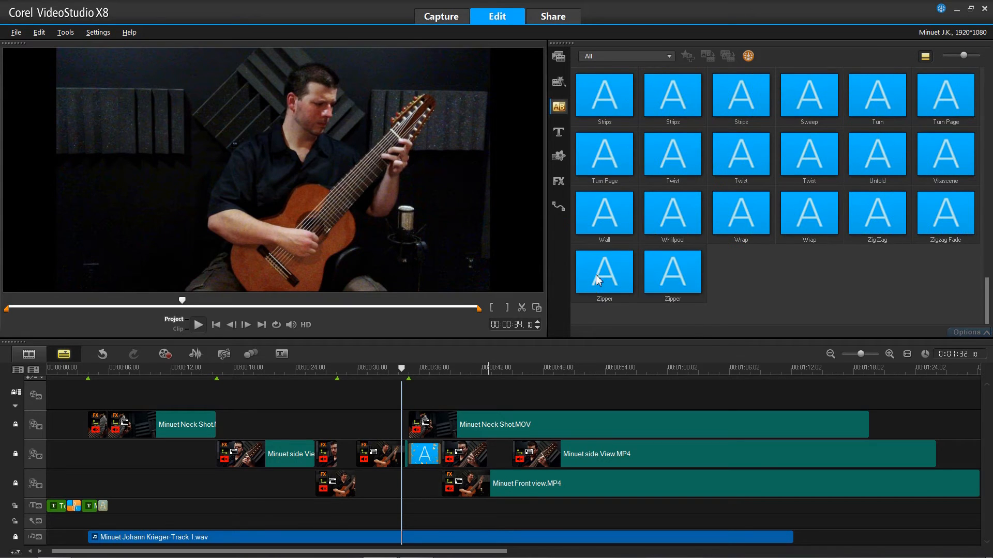
pyautogui.moveTo(575, 307); pyautogui.dragTo(435, 452)
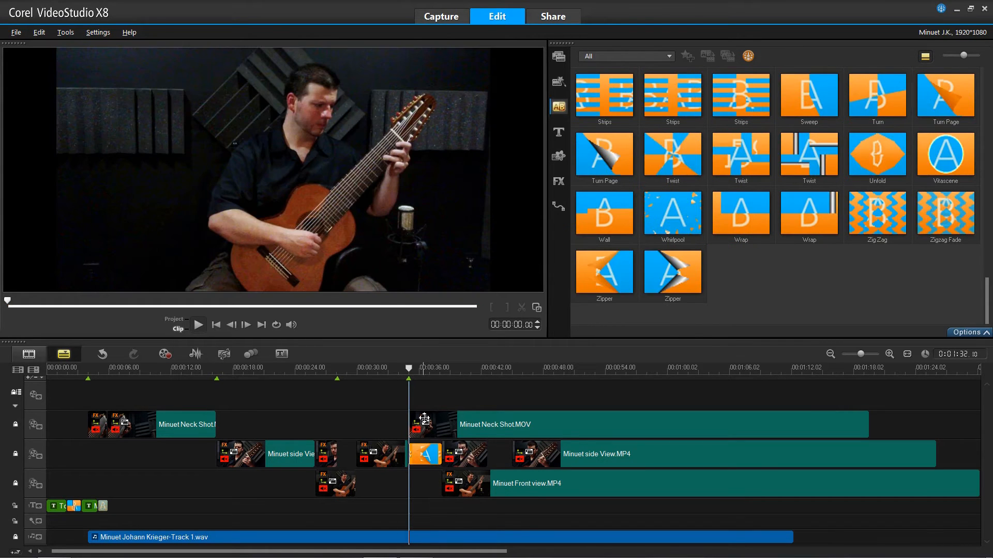
pyautogui.moveTo(397, 373); pyautogui.dragTo(437, 380)
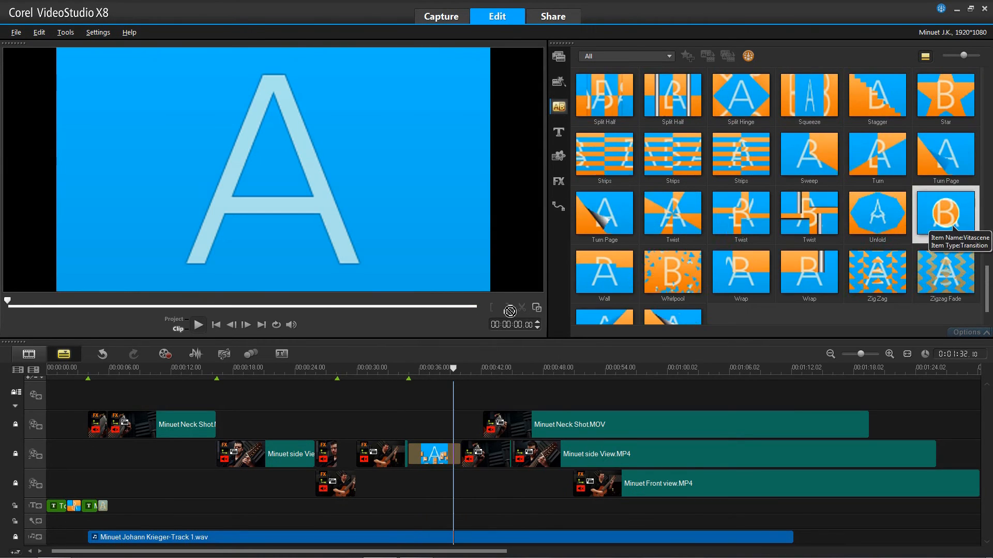
# - Replace the transition with Vitascene and play the project from 00:00:32.03 to preview it
pyautogui.moveTo(954, 228); pyautogui.dragTo(438, 462)
pyautogui.moveTo(387, 374)
pyautogui.mouseDown()
pyautogui.moveTo(458, 377)
pyautogui.moveTo(379, 377)
pyautogui.mouseUp()
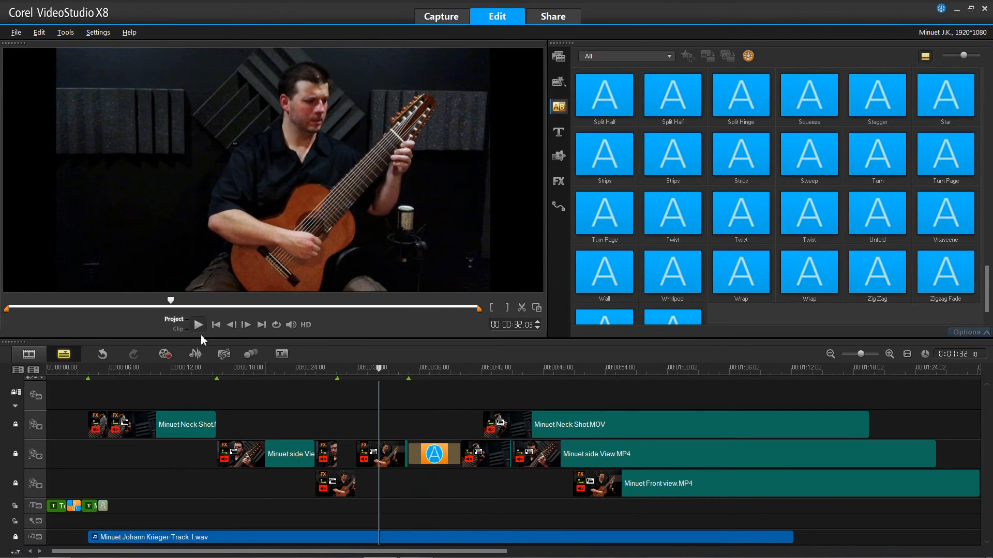
pyautogui.click(198, 325)
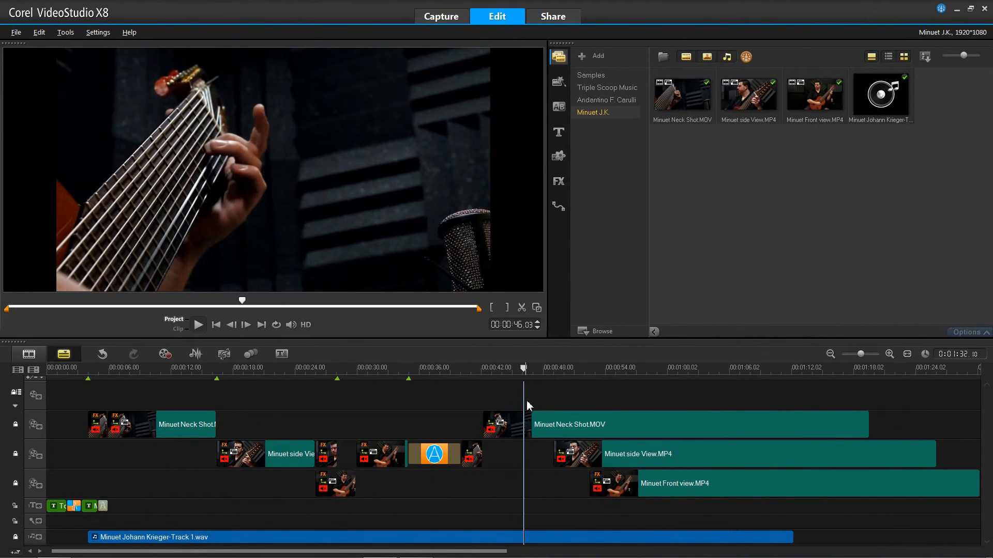
# - Extend the start of the last Minuet Front view segment back to about 00:00:45, beneath the Neck Shot clip
pyautogui.click(602, 490)
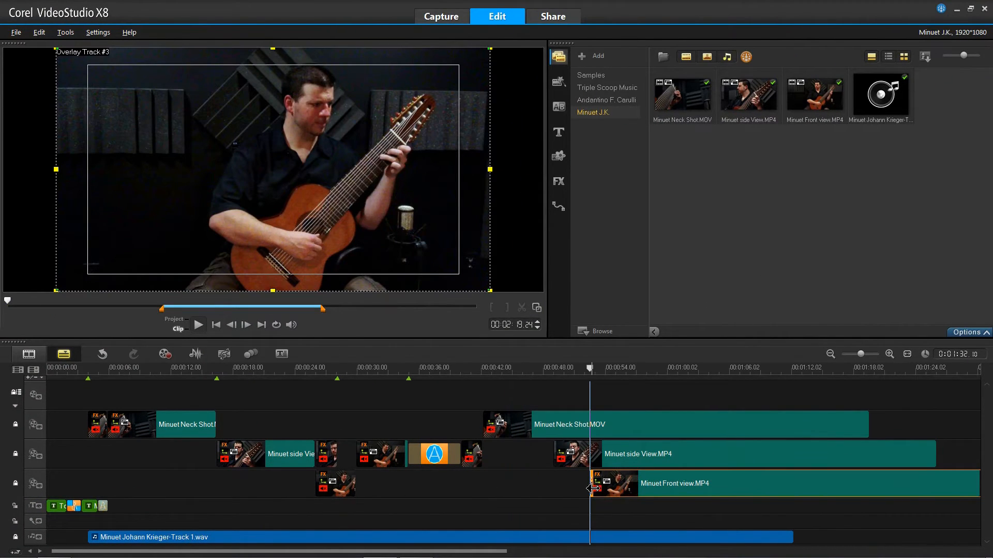
pyautogui.moveTo(589, 488); pyautogui.dragTo(513, 490)
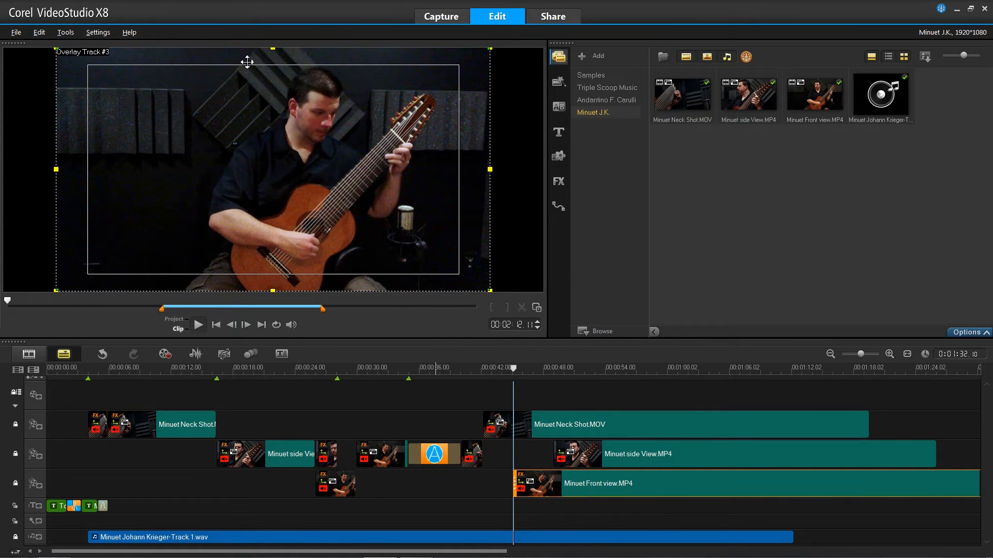
# - Split the last Minuet Front view segment at 00:00:51.03 and select its first part
pyautogui.click(498, 369)
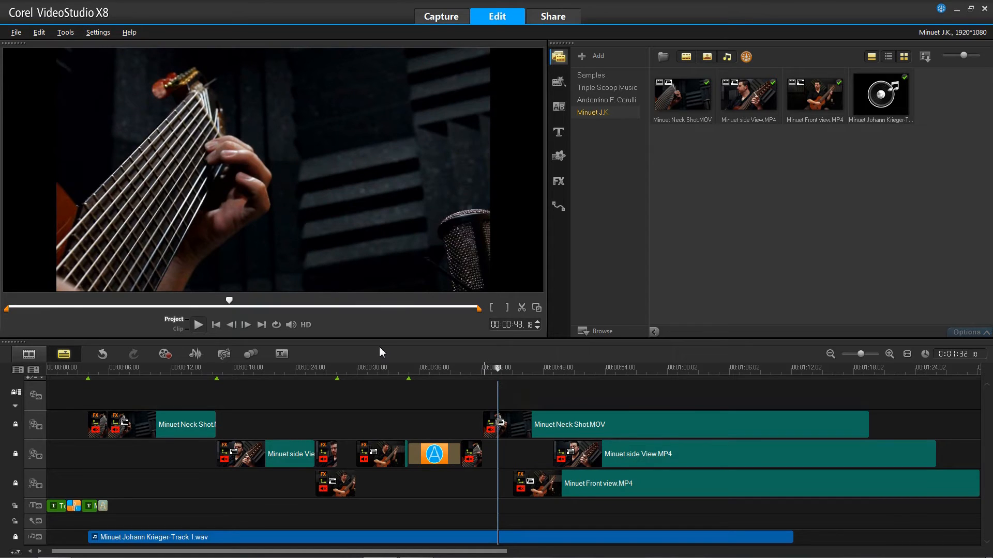
pyautogui.click(576, 368)
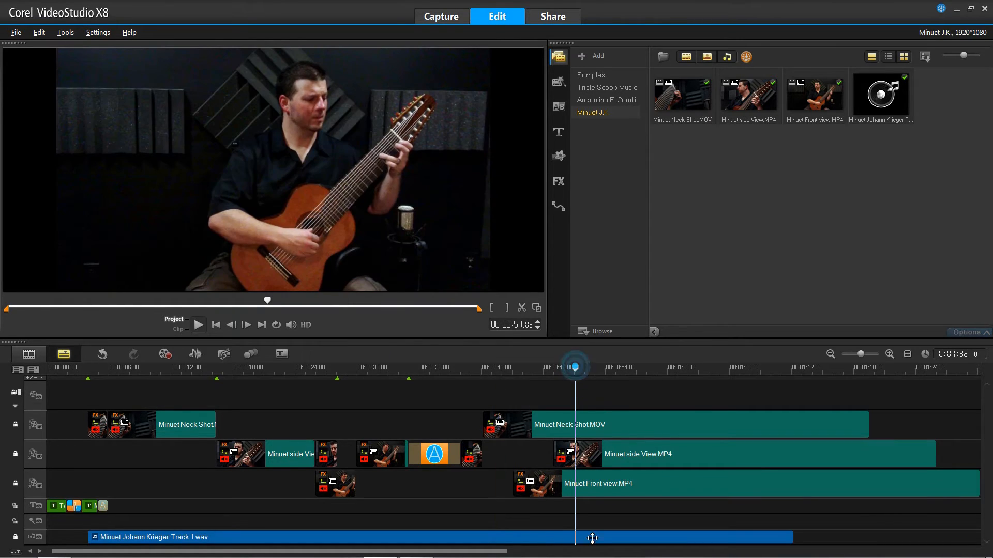
pyautogui.click(577, 486)
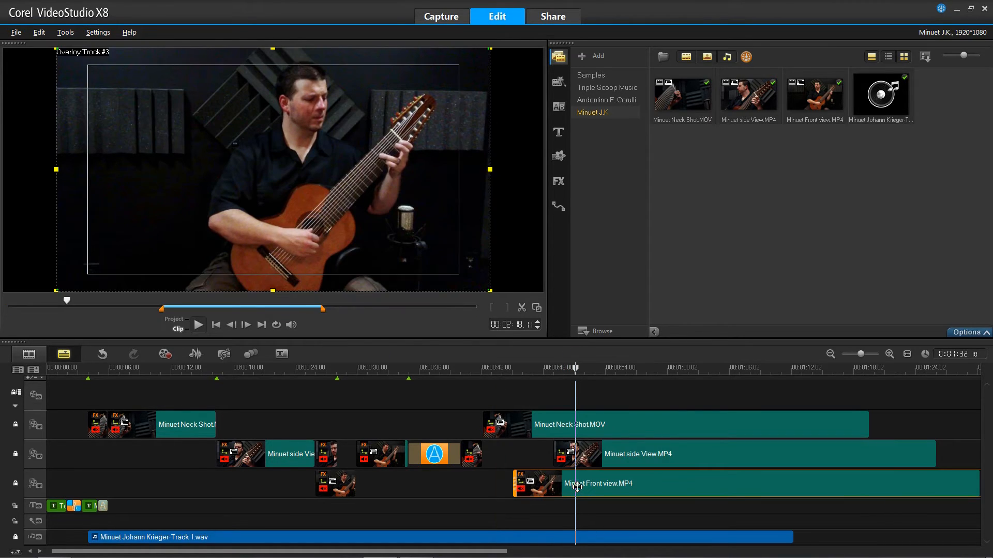
pyautogui.press('s')
pyautogui.click(561, 493)
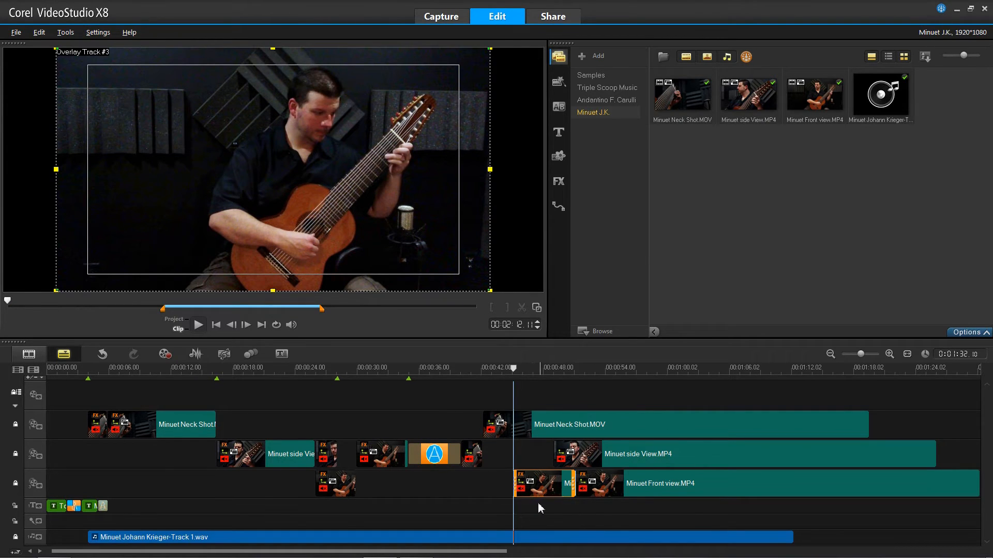
# - Trim the start of the last Minuet side View segment forward to about 00:00:55
pyautogui.click(560, 455)
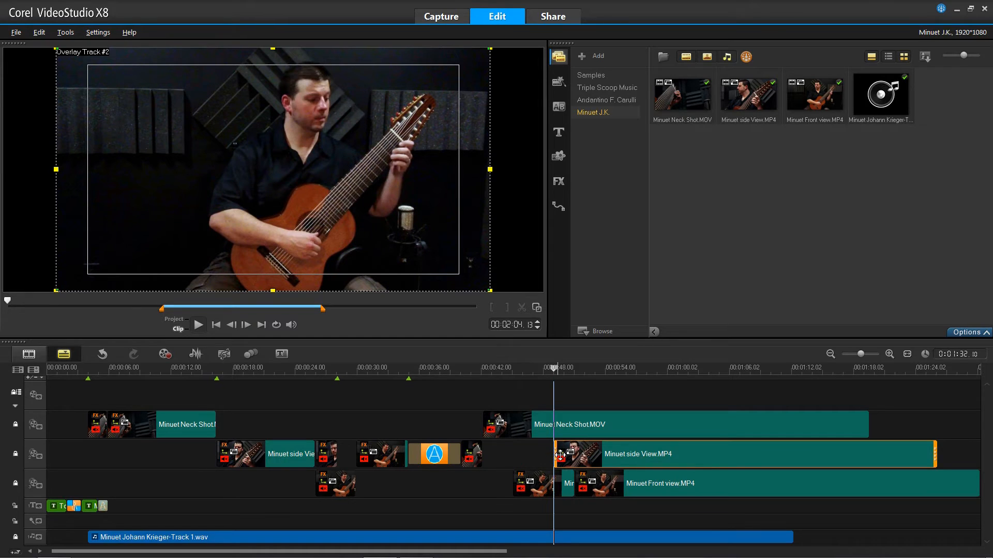
pyautogui.moveTo(558, 455); pyautogui.dragTo(621, 455)
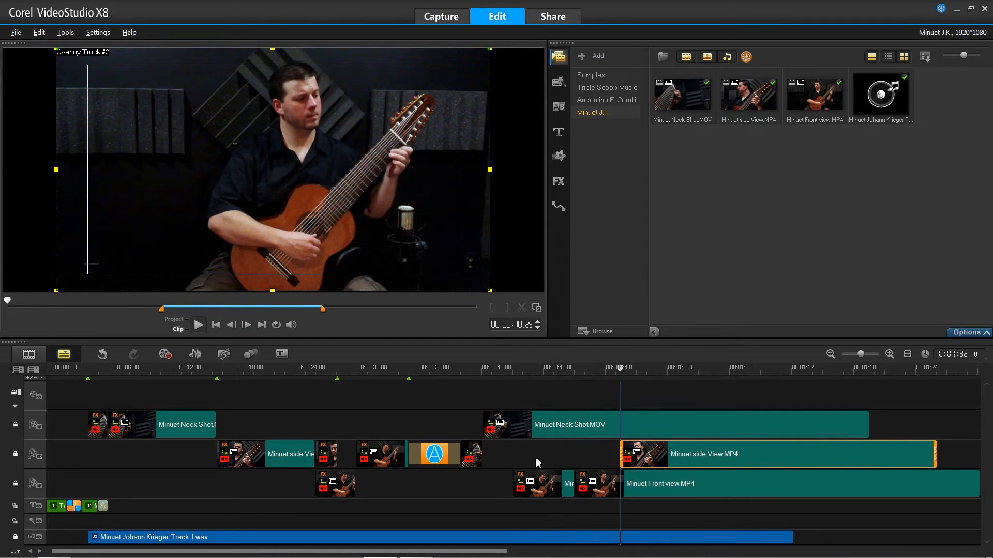
pyautogui.moveTo(494, 370)
pyautogui.mouseDown()
pyautogui.moveTo(540, 380)
pyautogui.moveTo(506, 380)
pyautogui.mouseUp()
# - Enable overlay options with Chroma Key on the short Front view segment over the Neck Shot and scrub to preview the blend
pyautogui.click(543, 483)
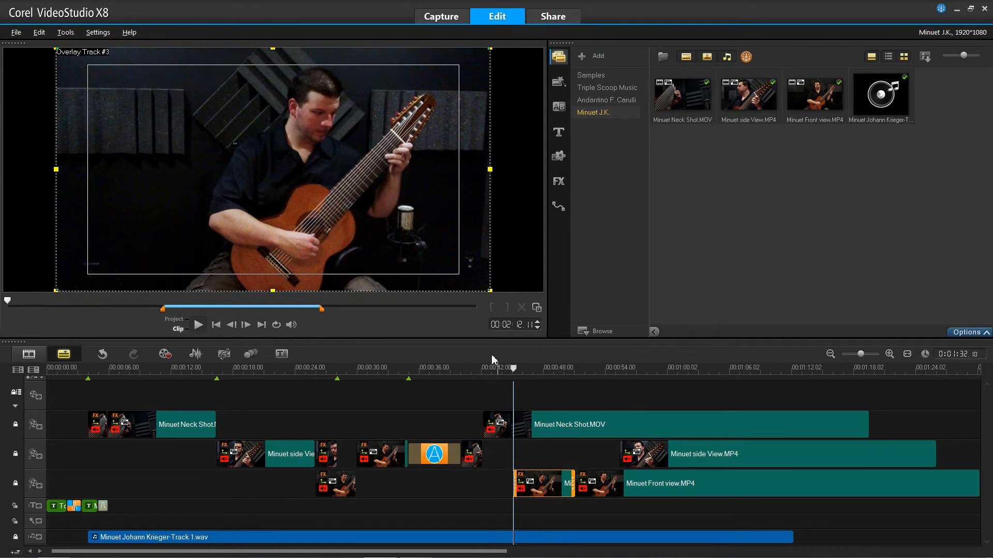
pyautogui.click(959, 333)
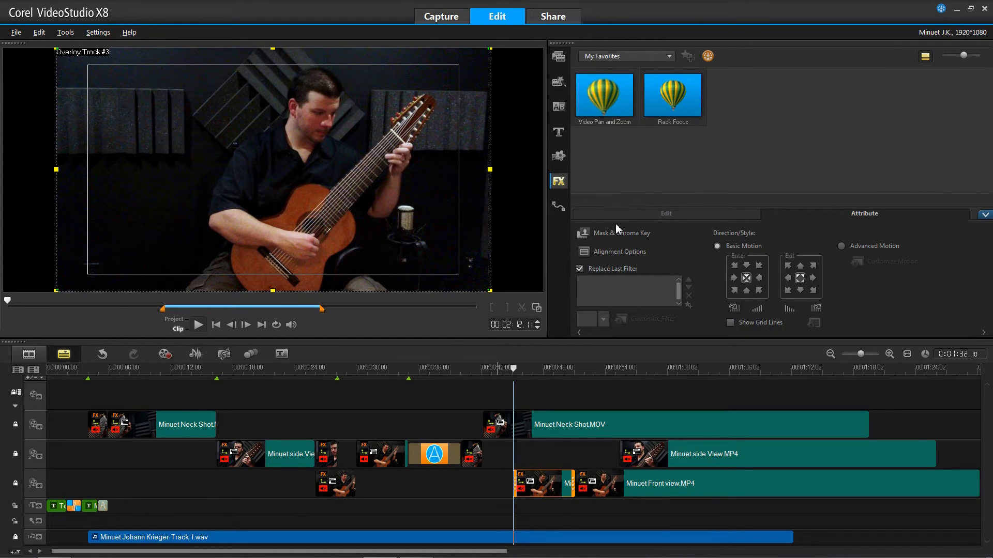
pyautogui.click(602, 236)
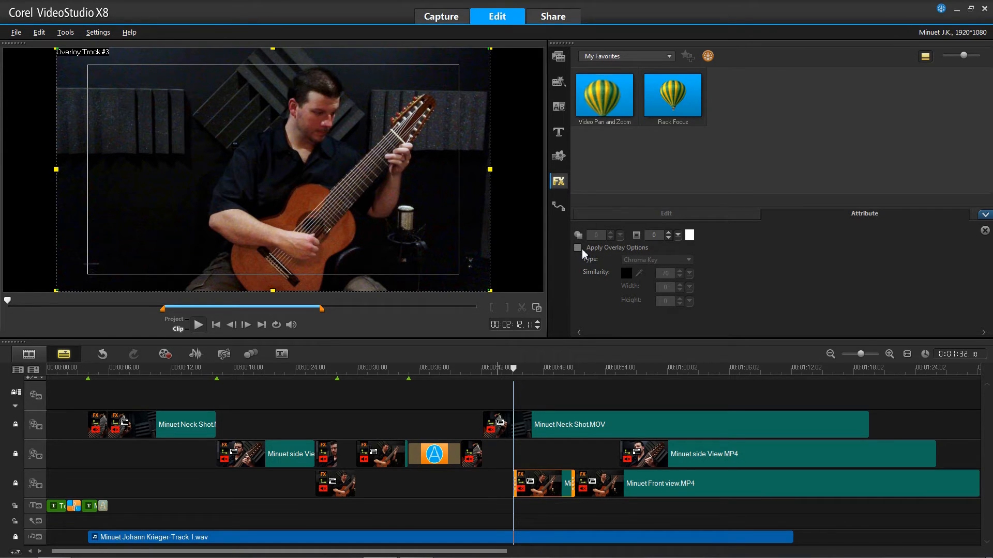
pyautogui.click(579, 248)
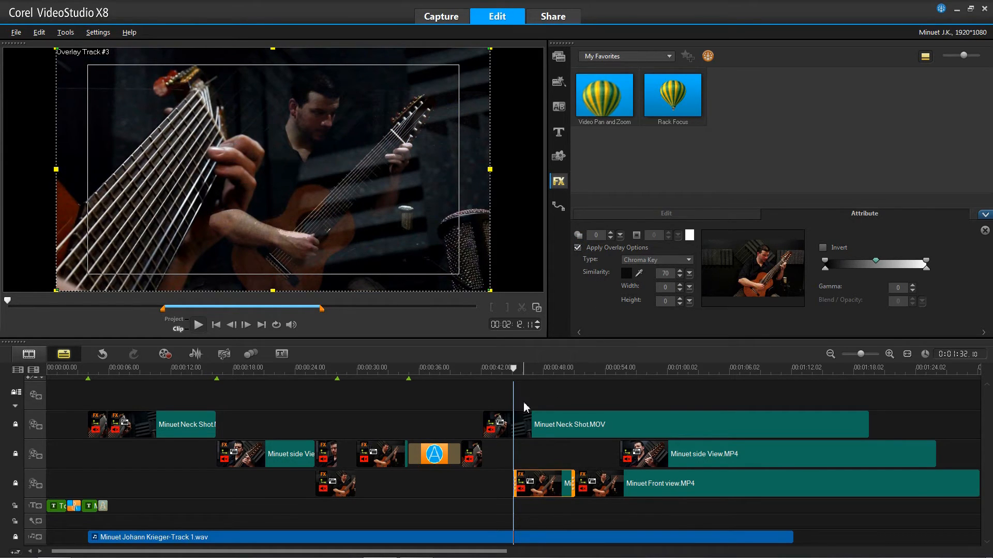
pyautogui.click(469, 372)
pyautogui.moveTo(484, 375); pyautogui.dragTo(538, 389)
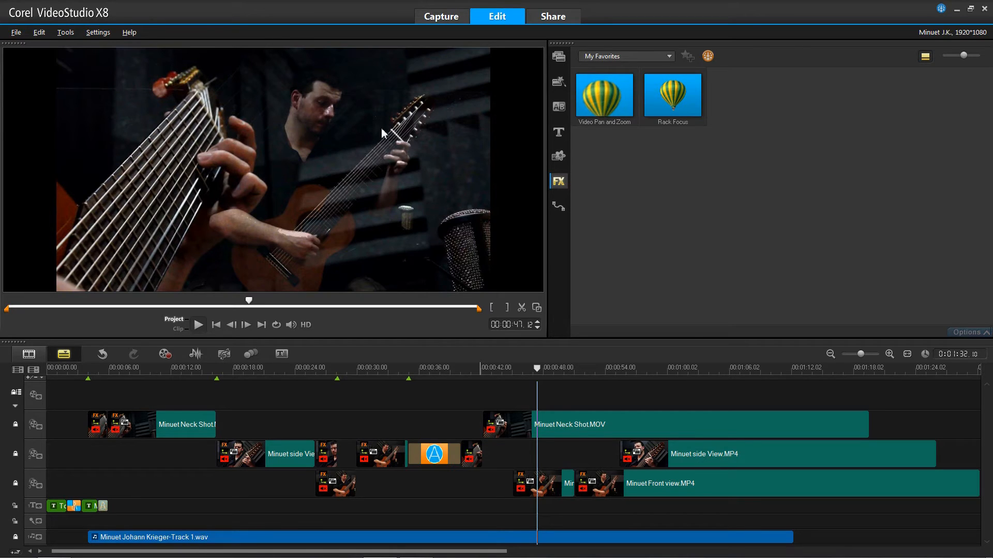
# - Try shifting the Front view overlay sideways in the preview, and restore its placement with Fit to Height
pyautogui.click(549, 480)
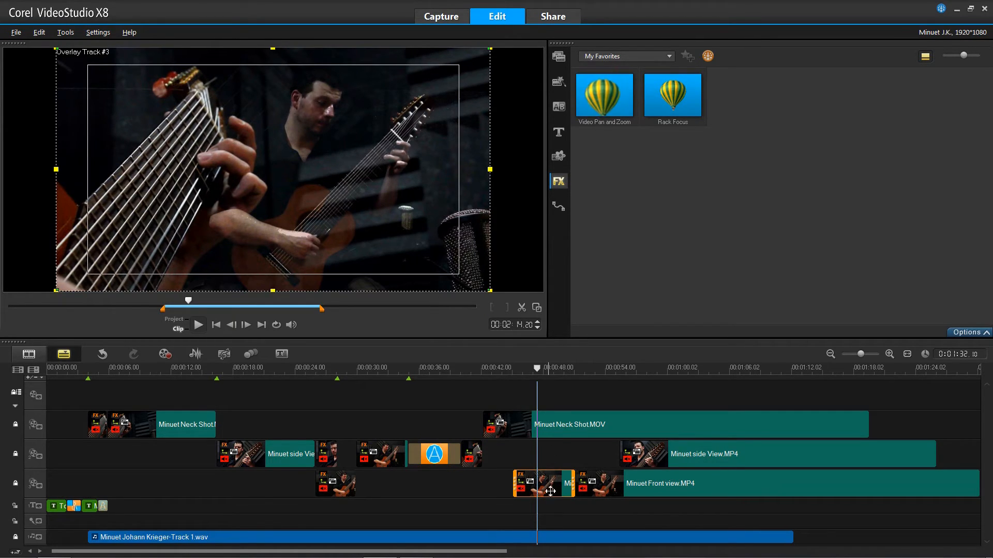
pyautogui.moveTo(320, 179); pyautogui.dragTo(401, 183)
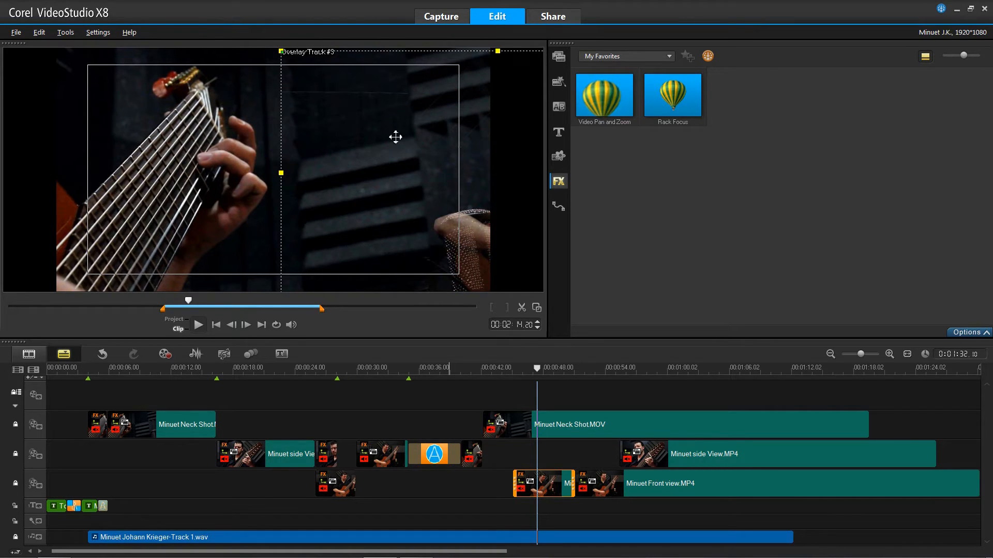
pyautogui.moveTo(416, 154); pyautogui.dragTo(321, 153)
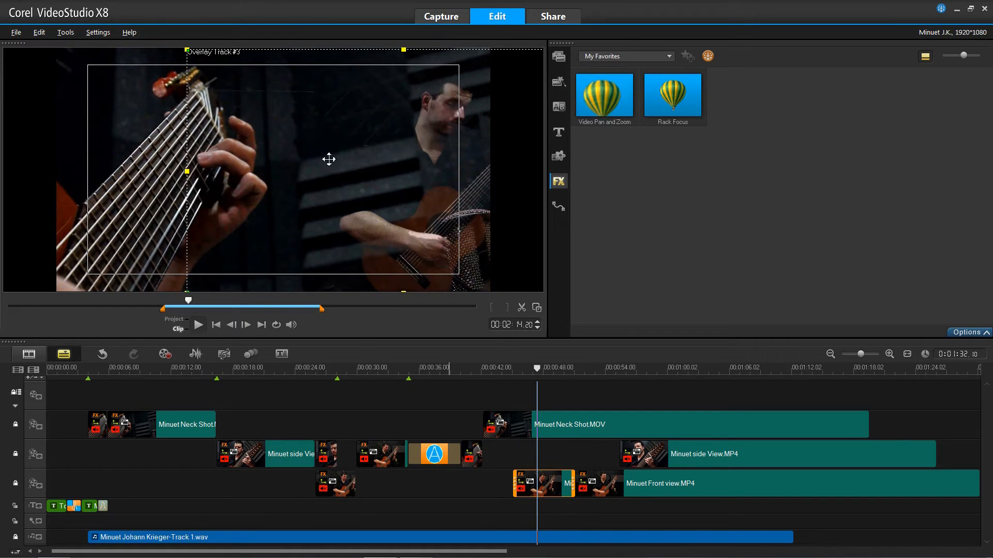
pyautogui.rightClick(329, 160)
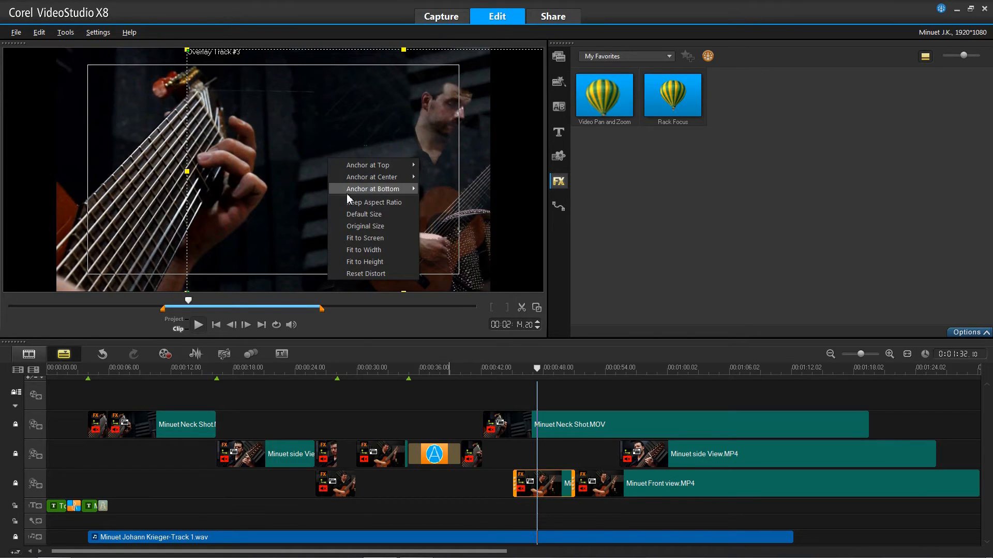
pyautogui.click(365, 262)
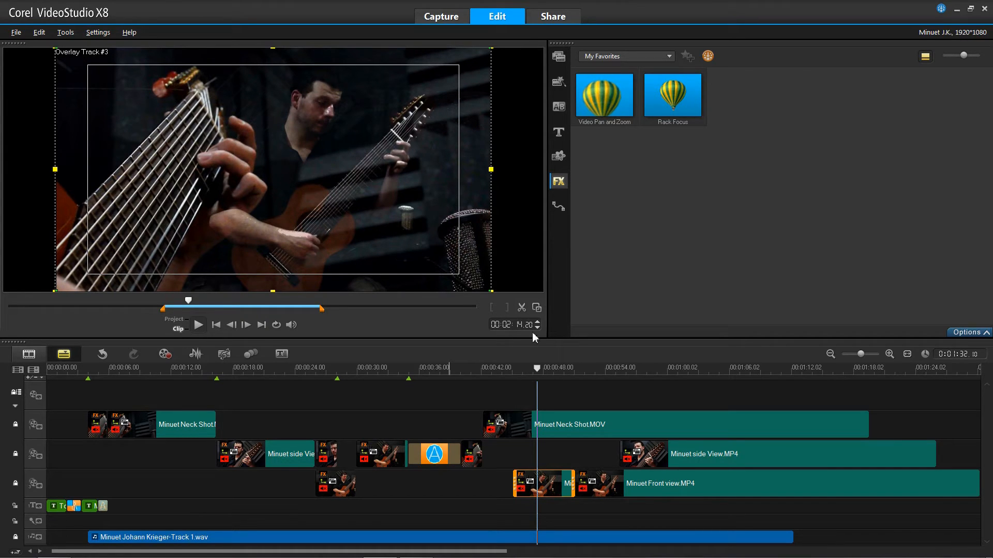
# - Set the Chroma Key similarity of the short Front view segment to 100
pyautogui.click(955, 334)
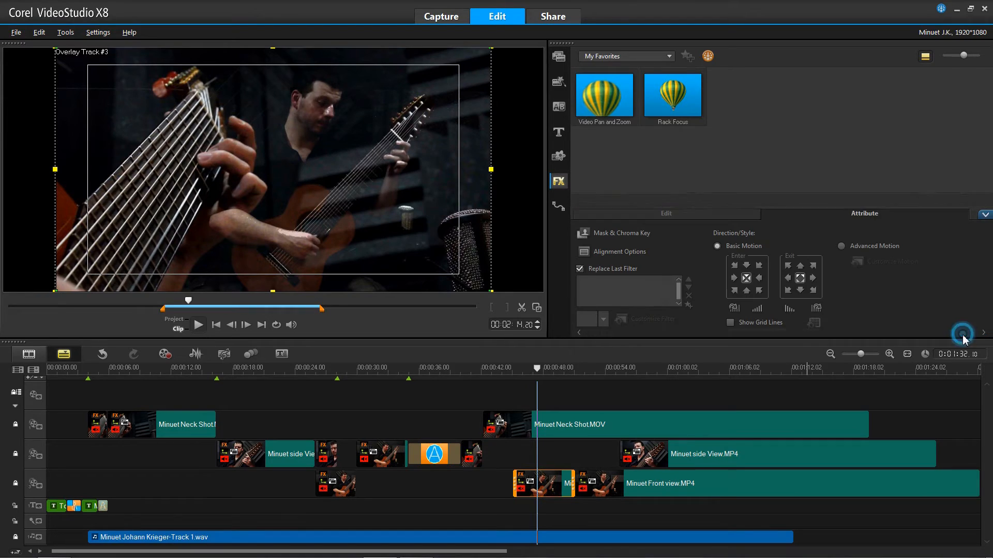
pyautogui.click(614, 234)
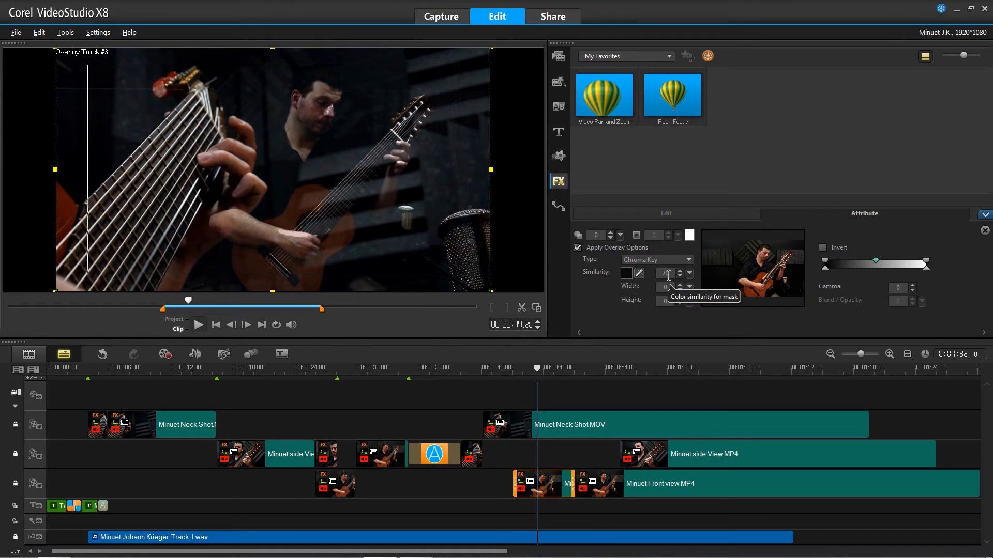
pyautogui.click(689, 274)
pyautogui.moveTo(688, 287); pyautogui.dragTo(690, 288)
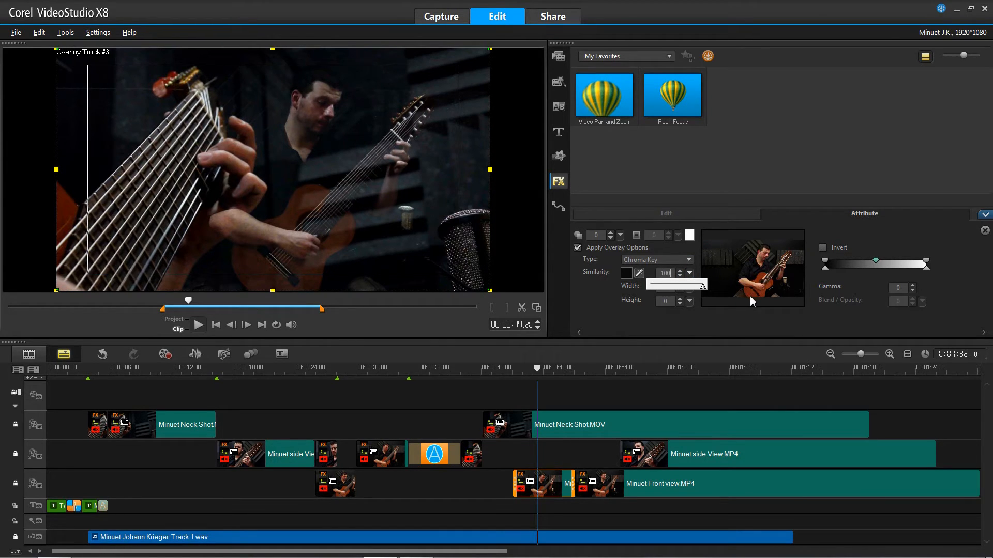
pyautogui.click(751, 297)
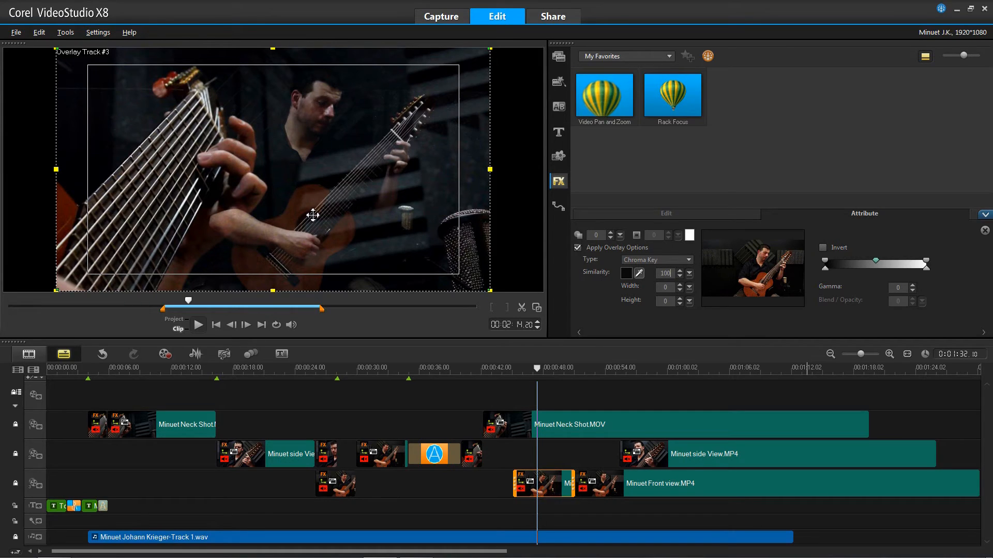
# - Reposition the Front view overlay in the preview so the guitarist sits to the right of the fretting hand in the Neck Shot
pyautogui.moveTo(358, 190); pyautogui.dragTo(410, 190)
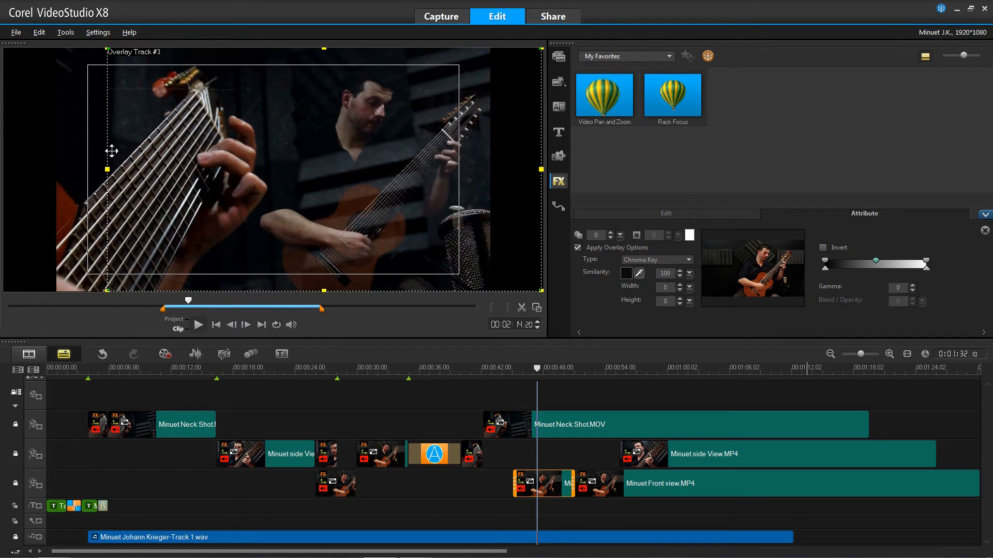
pyautogui.moveTo(160, 224); pyautogui.dragTo(183, 149)
pyautogui.moveTo(454, 368); pyautogui.dragTo(512, 376)
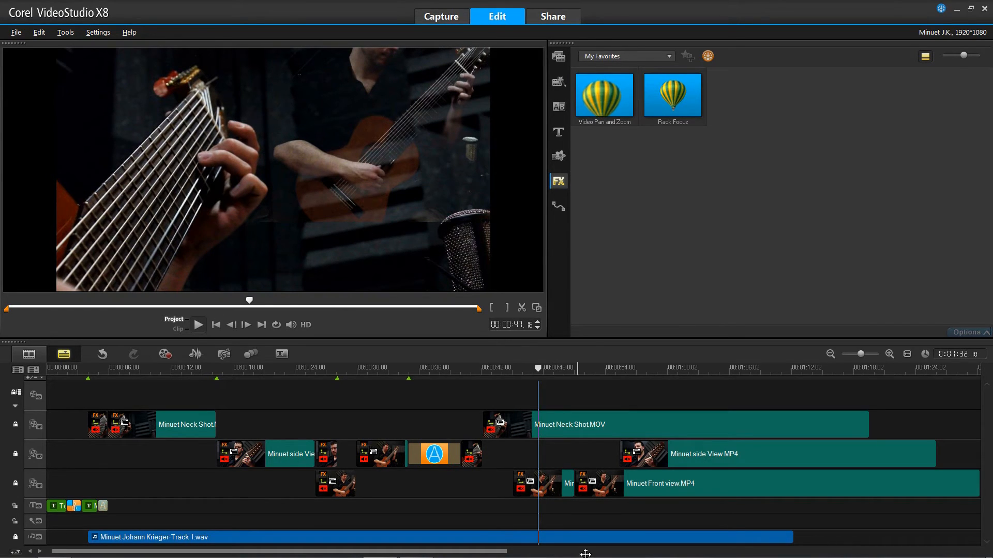
pyautogui.click(544, 488)
pyautogui.moveTo(348, 167); pyautogui.dragTo(343, 221)
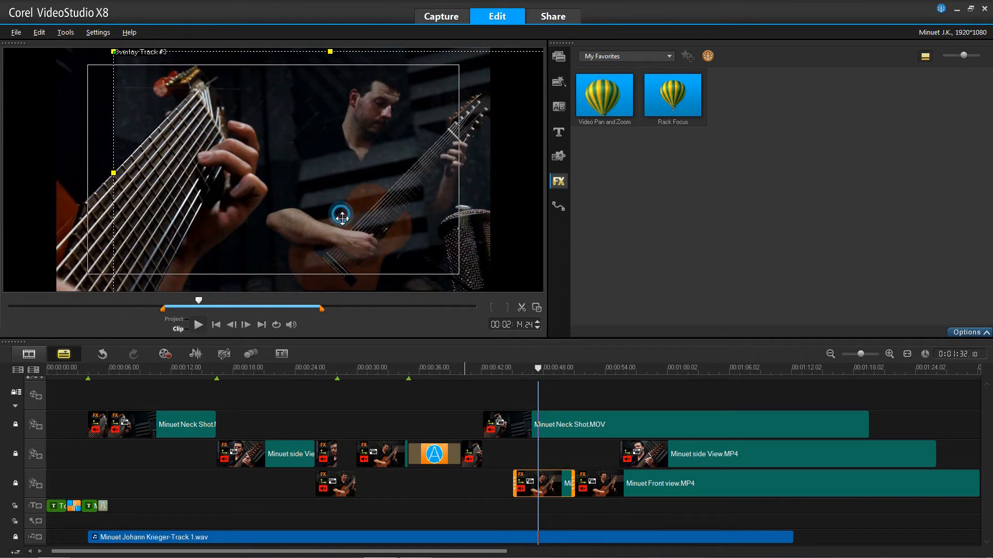
pyautogui.moveTo(399, 222); pyautogui.dragTo(392, 222)
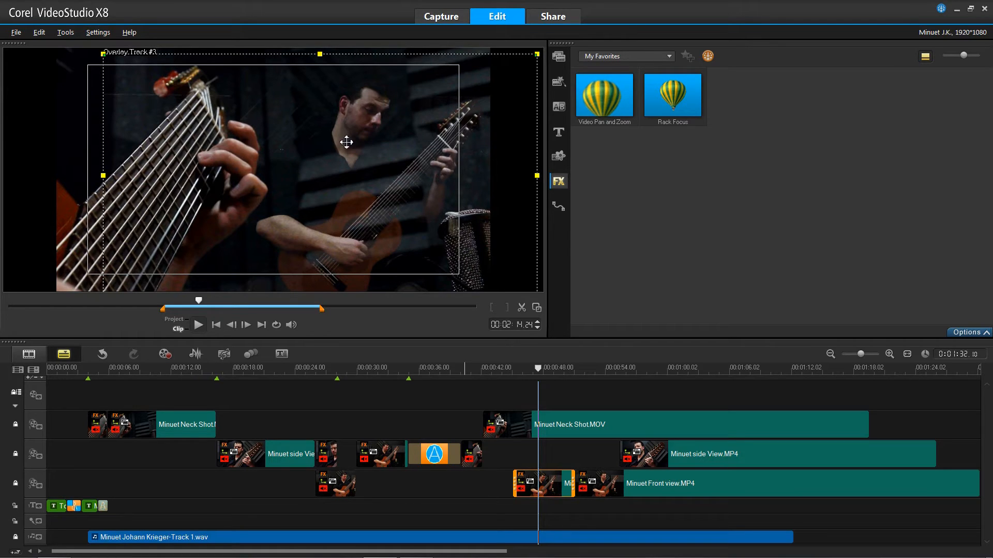
pyautogui.moveTo(346, 140)
pyautogui.mouseDown()
pyautogui.moveTo(145, 110)
pyautogui.moveTo(317, 150)
pyautogui.moveTo(325, 139)
pyautogui.moveTo(345, 144)
pyautogui.mouseUp()
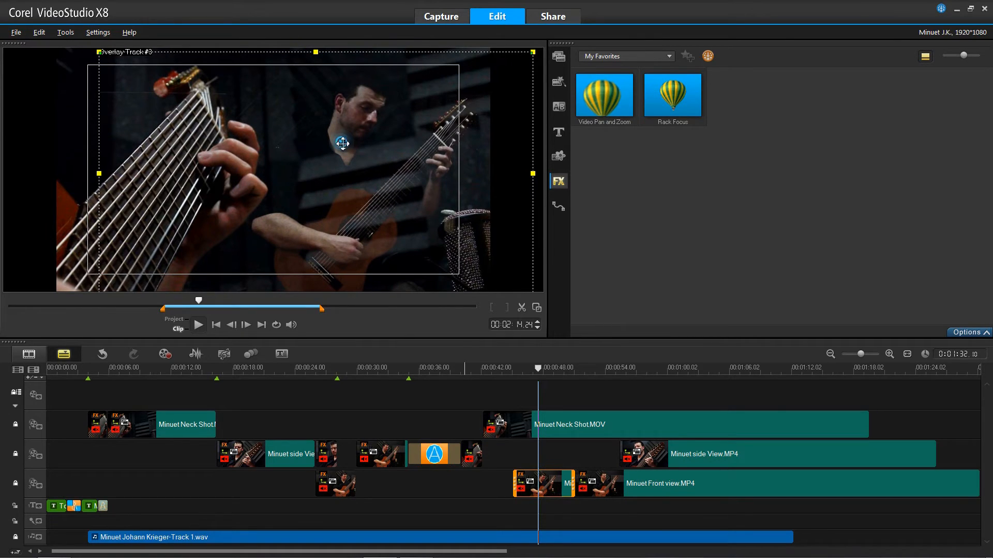
pyautogui.moveTo(343, 143); pyautogui.dragTo(343, 143)
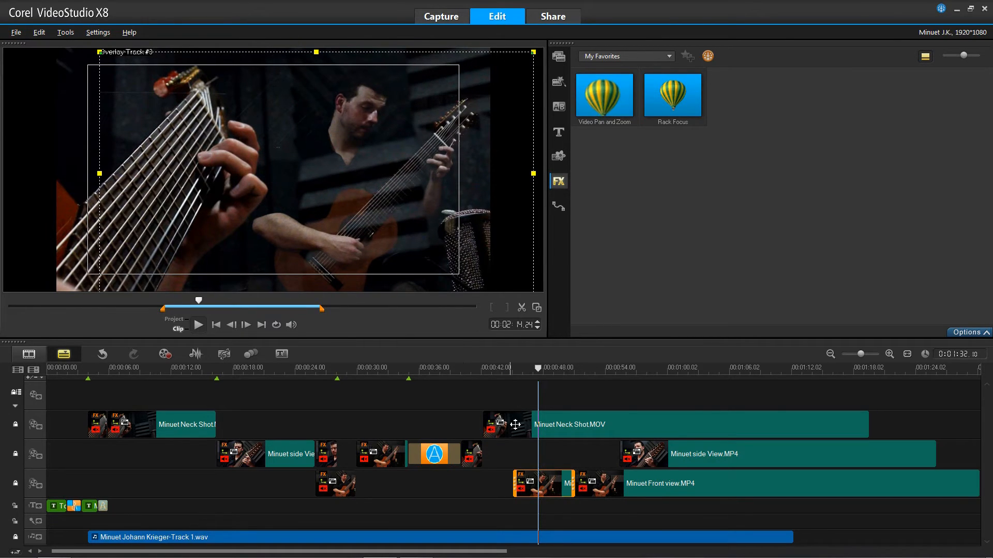
# - Extend the short Front view segment to about 00:00:55, where the side View segment starts, and scrub through the superimposed shot
pyautogui.click(968, 333)
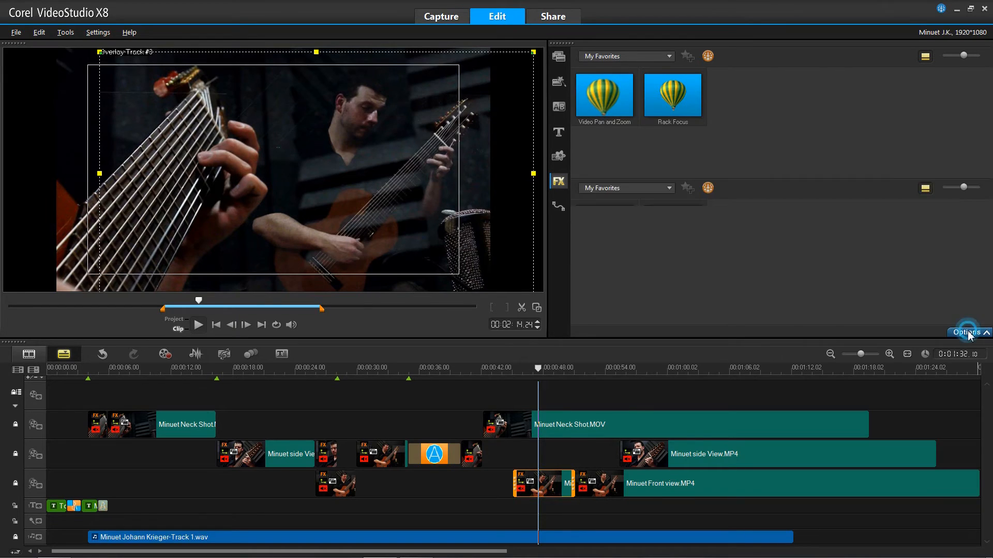
pyautogui.click(476, 370)
pyautogui.moveTo(488, 368); pyautogui.dragTo(562, 375)
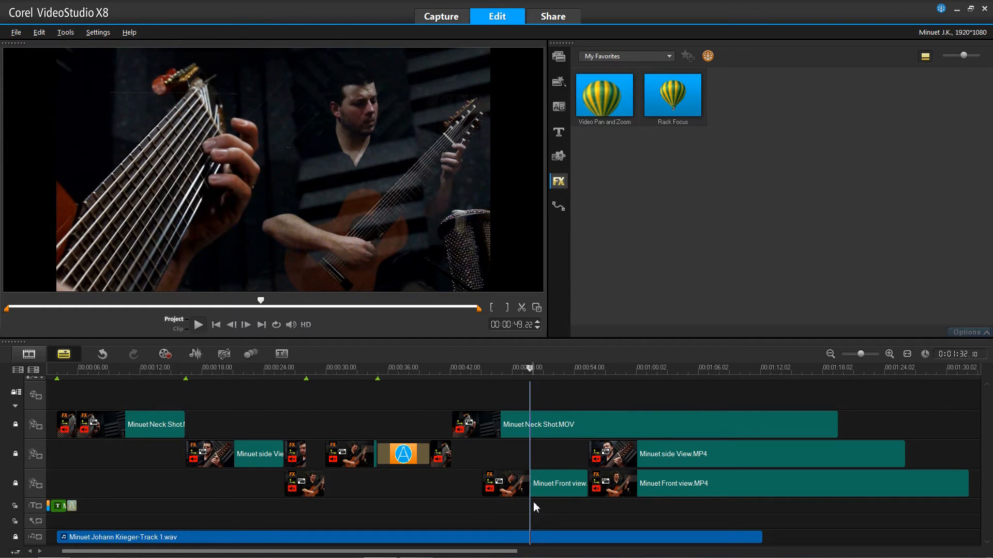
# - Apply the Video Pan and Zoom filter to the superimposed Front view segment and scrub through it
pyautogui.click(532, 489)
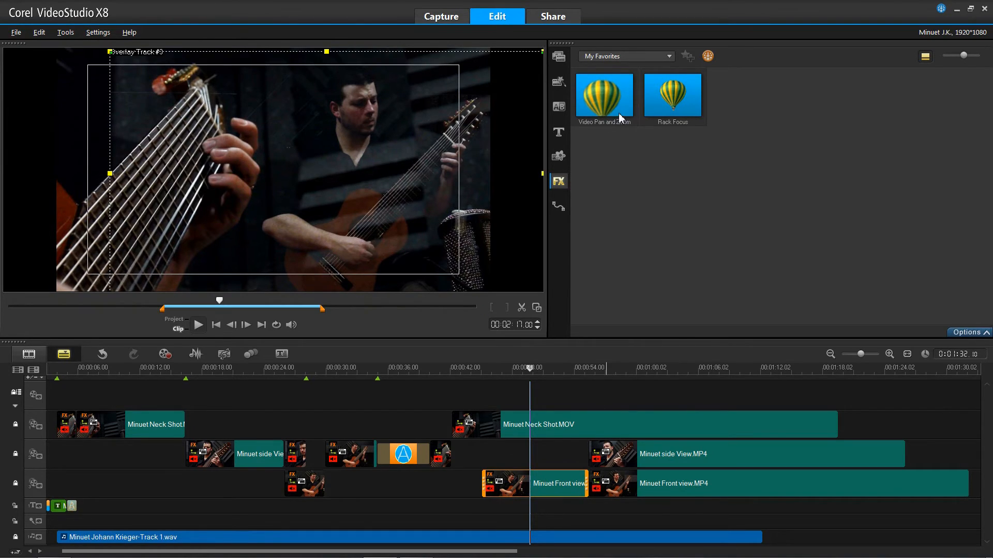
pyautogui.moveTo(615, 121); pyautogui.dragTo(597, 228)
pyautogui.moveTo(559, 364); pyautogui.dragTo(527, 484)
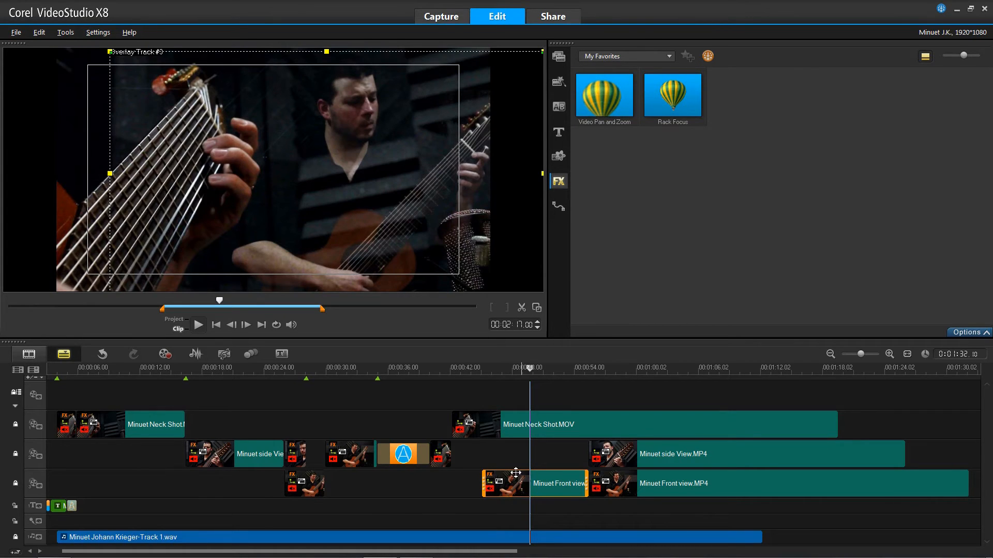
pyautogui.click(450, 370)
pyautogui.moveTo(452, 371); pyautogui.dragTo(481, 388)
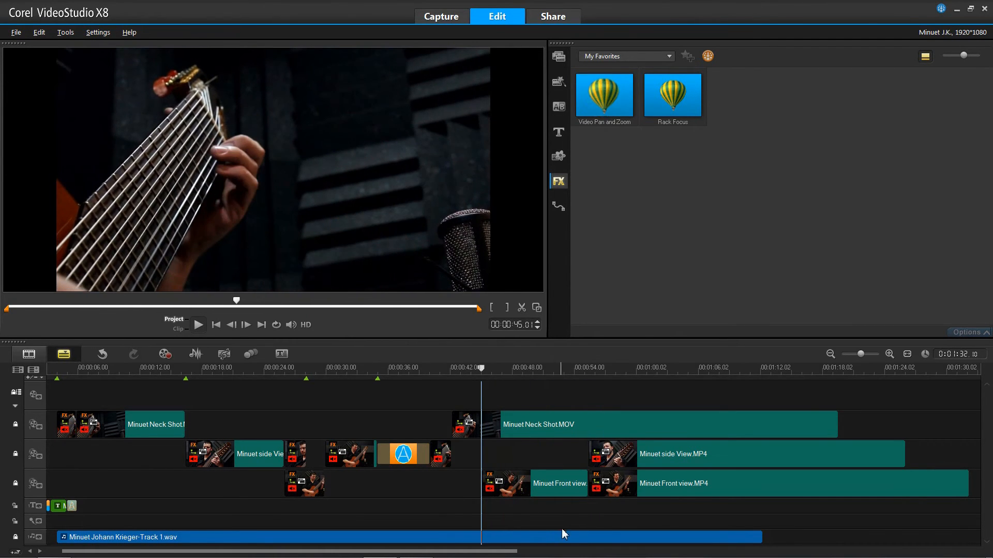
# - Move the ending frame of the Front view overlay's pan and zoom toward the guitar body at 146% zoom and scrub through the shot
pyautogui.click(555, 482)
pyautogui.click(967, 333)
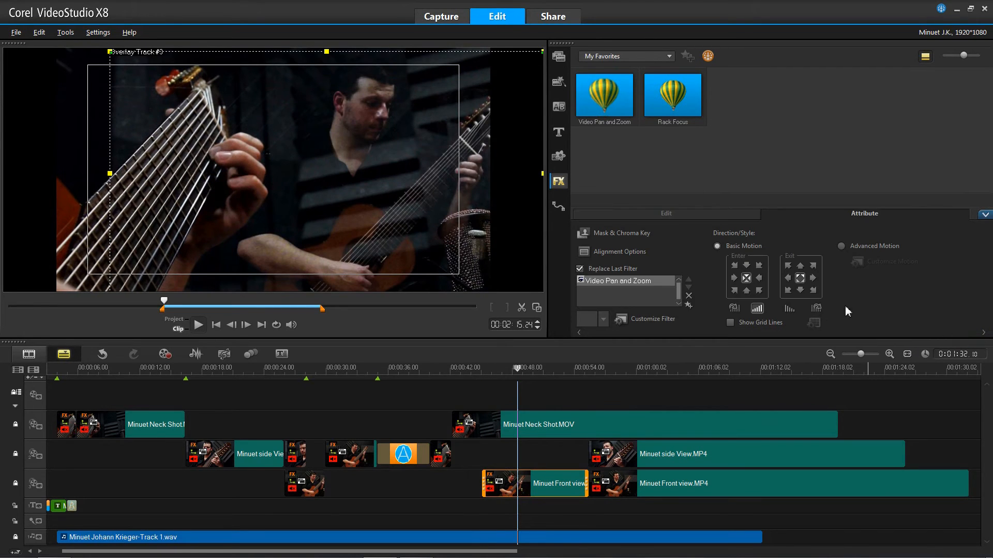
pyautogui.click(659, 320)
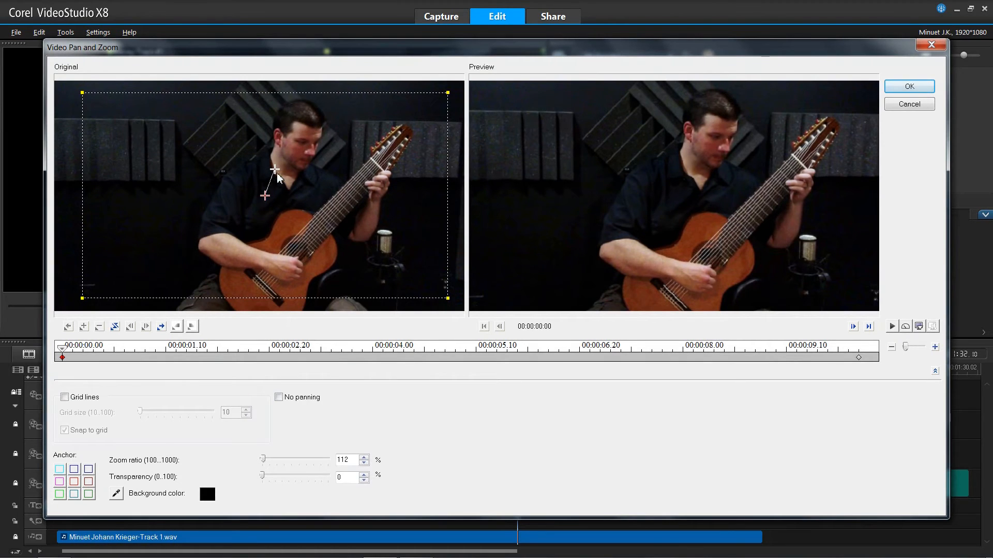
pyautogui.click(275, 171)
pyautogui.moveTo(278, 175); pyautogui.dragTo(323, 233)
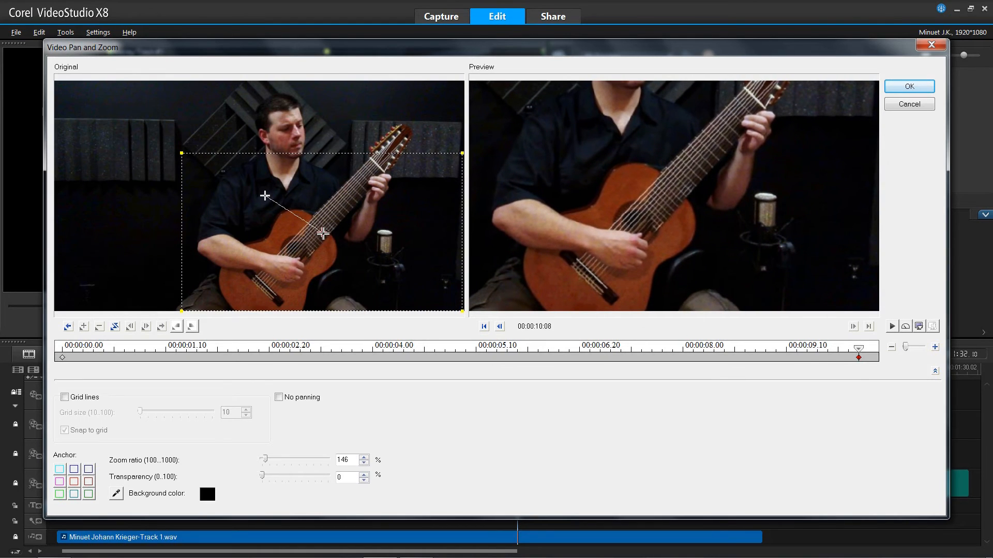
pyautogui.click(265, 197)
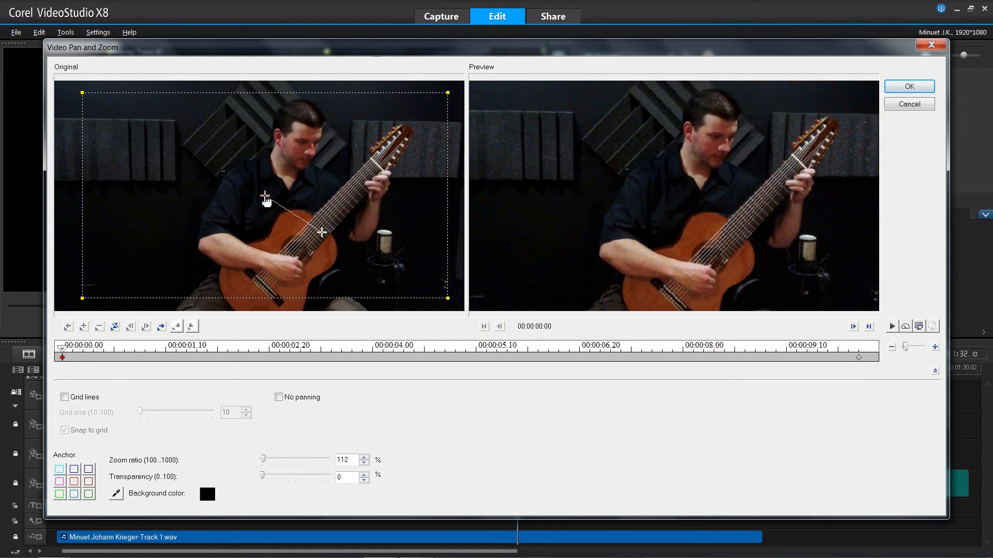
pyautogui.moveTo(62, 348); pyautogui.dragTo(758, 352)
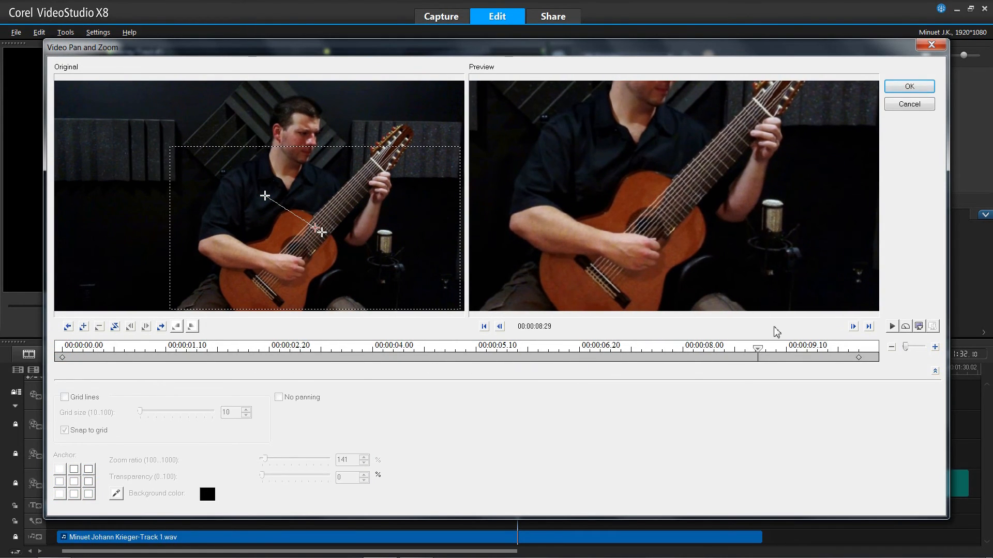
pyautogui.click(913, 88)
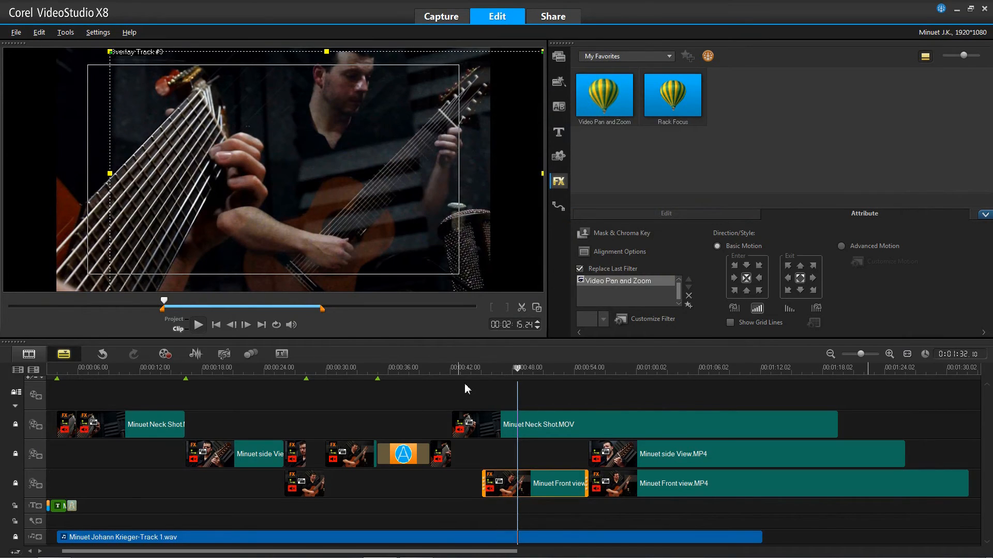
pyautogui.moveTo(464, 373); pyautogui.dragTo(588, 398)
pyautogui.moveTo(592, 398); pyautogui.dragTo(494, 421)
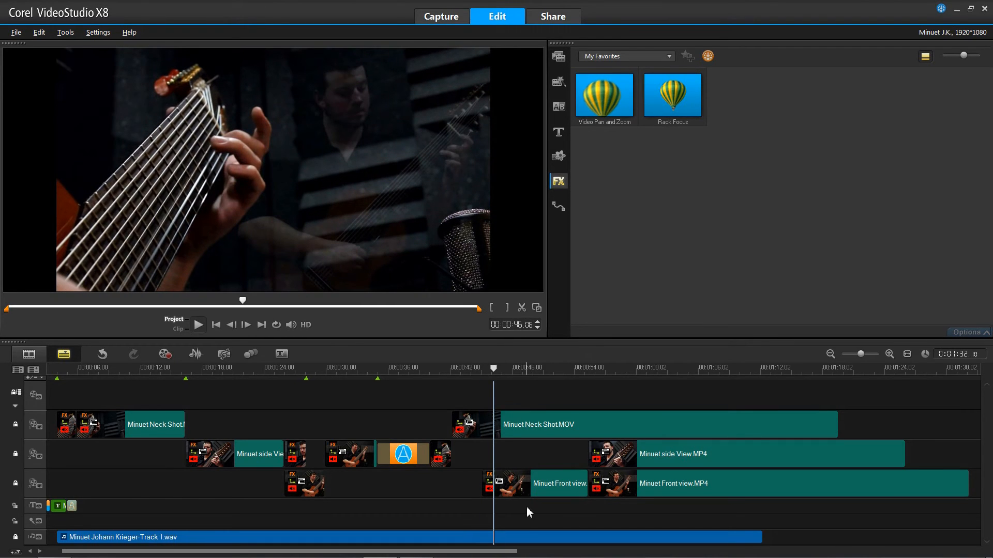
# - Centre the starting frame of the Front view overlay's Video Pan and Zoom filter and set its zoom ratio to 100%
pyautogui.click(528, 485)
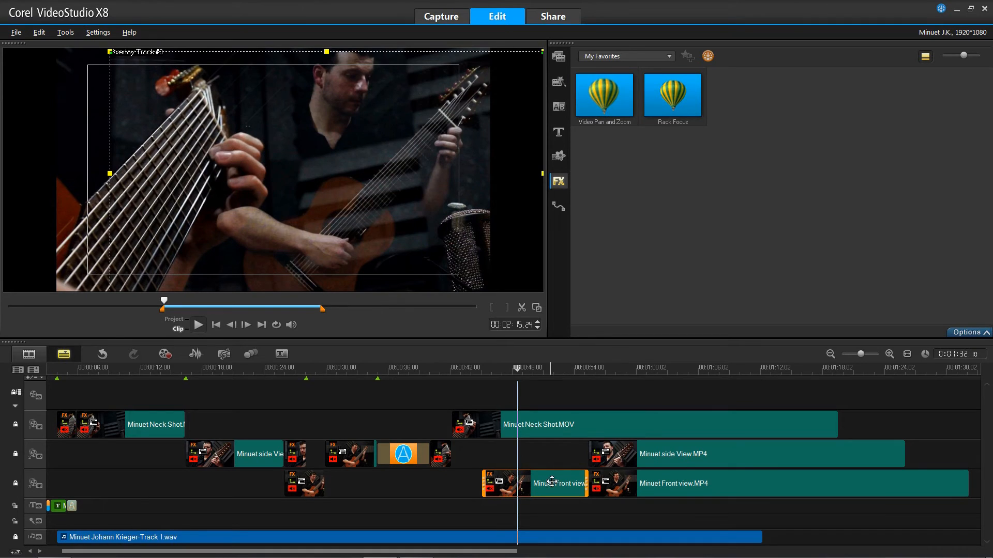
pyautogui.click(966, 333)
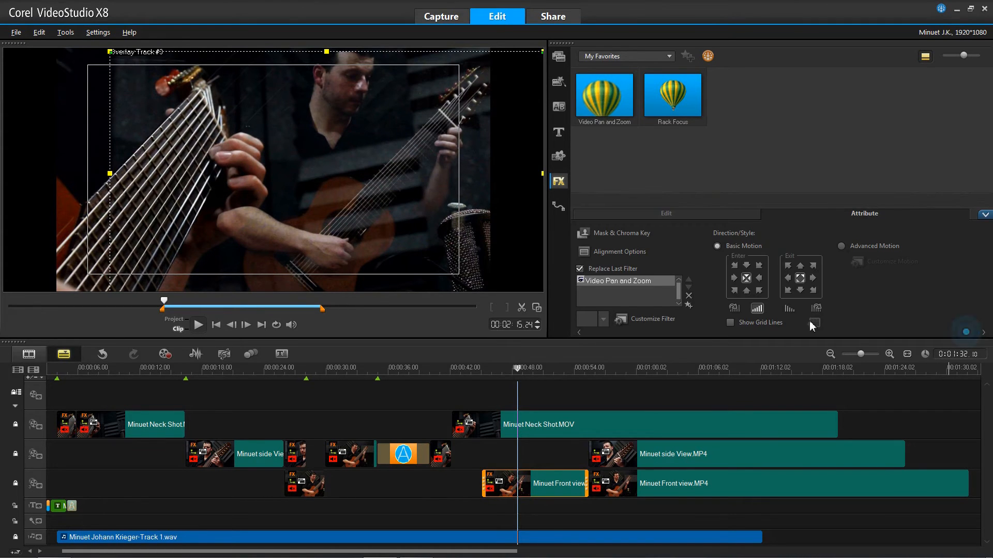
pyautogui.click(650, 320)
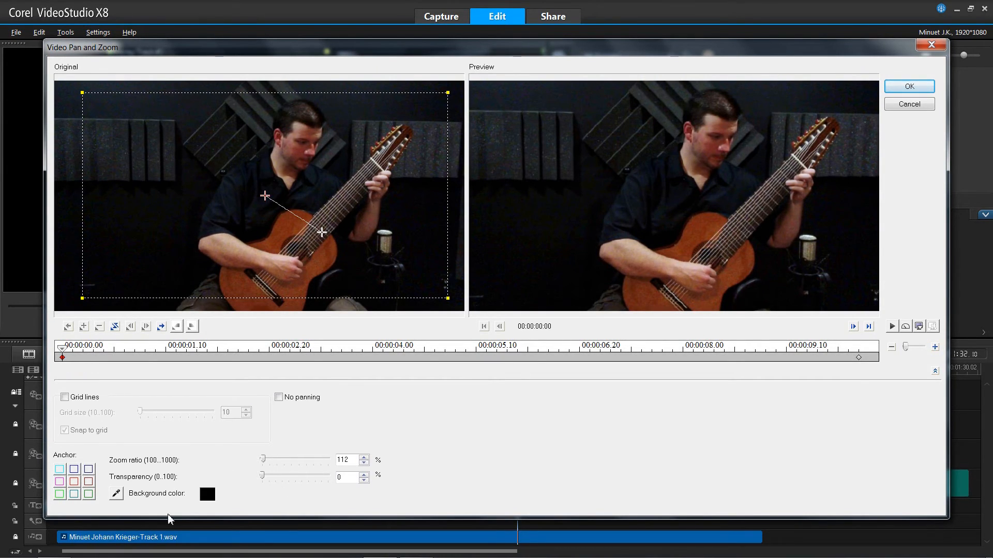
pyautogui.click(74, 494)
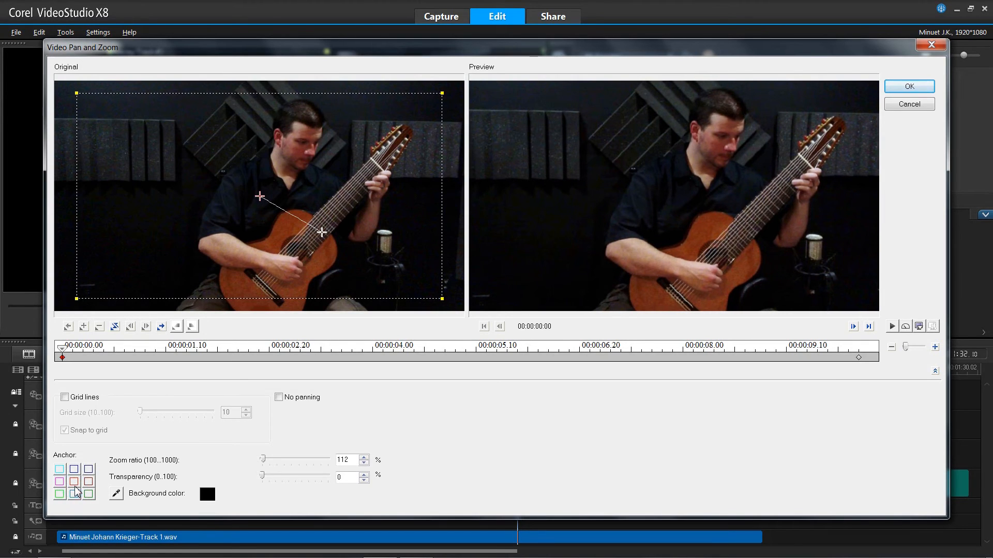
pyautogui.moveTo(264, 460); pyautogui.dragTo(252, 464)
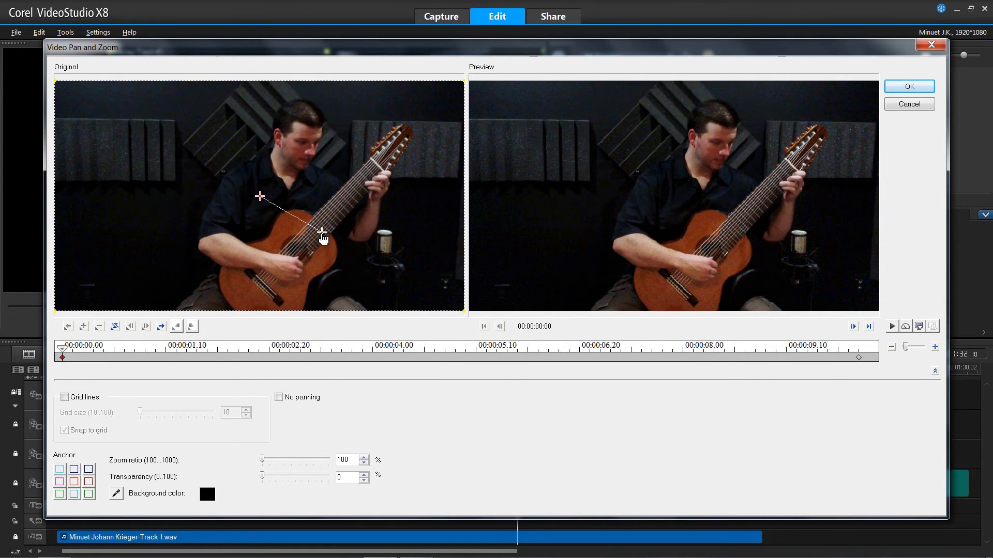
# - Tighten the ending frame of the Front view pan and zoom to 213% around the picking hand and scrub through the shot
pyautogui.click(321, 234)
pyautogui.moveTo(322, 234); pyautogui.dragTo(247, 232)
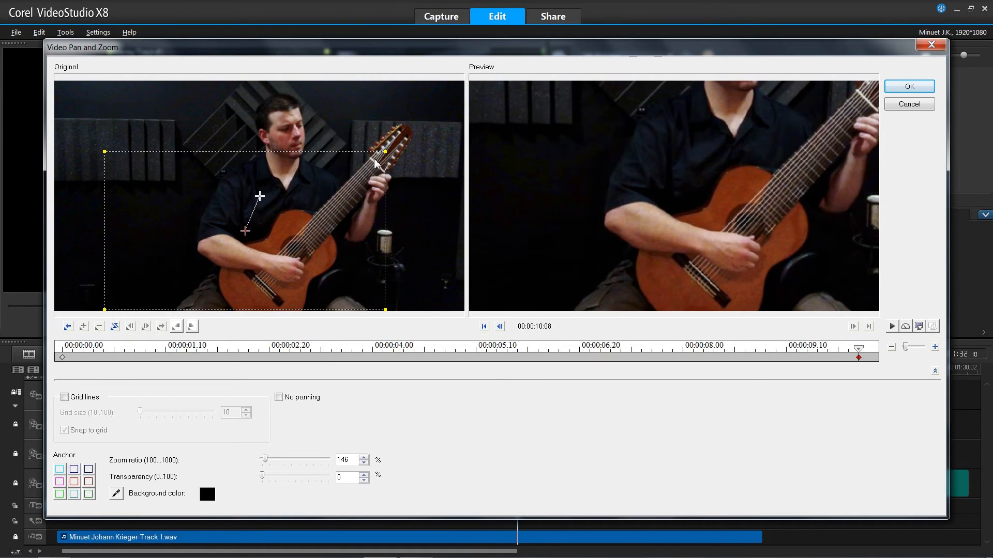
pyautogui.moveTo(384, 152); pyautogui.dragTo(342, 176)
pyautogui.moveTo(246, 232); pyautogui.dragTo(257, 253)
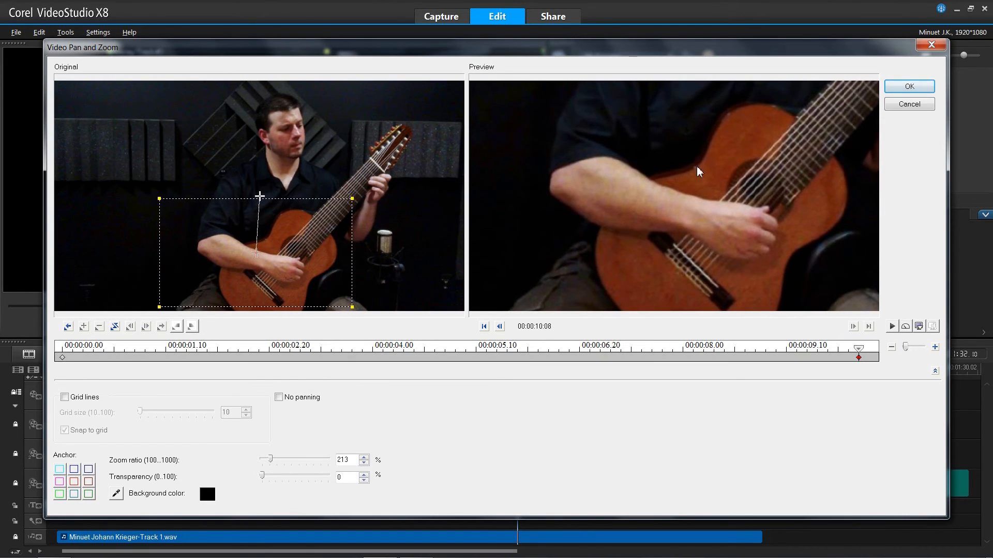
pyautogui.click(900, 86)
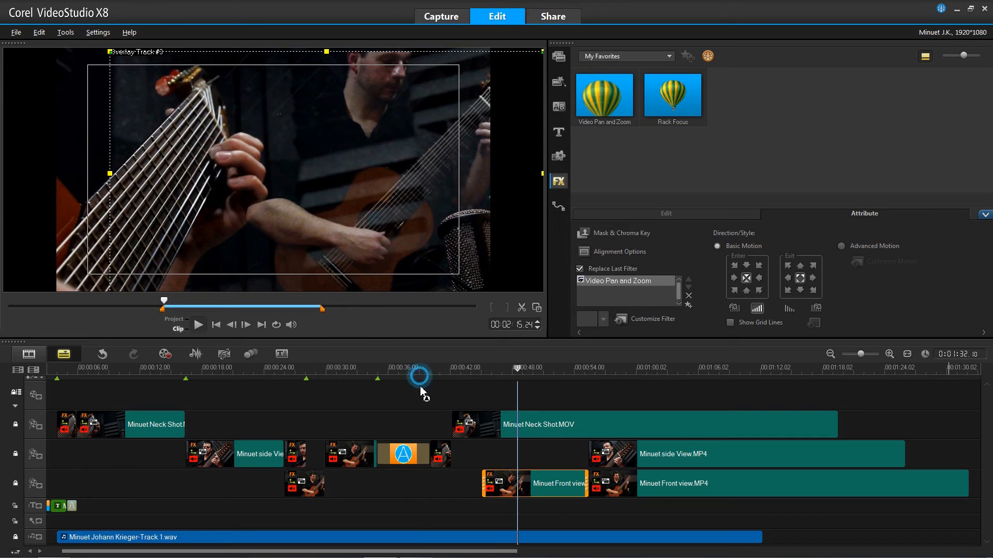
pyautogui.moveTo(434, 374); pyautogui.dragTo(565, 397)
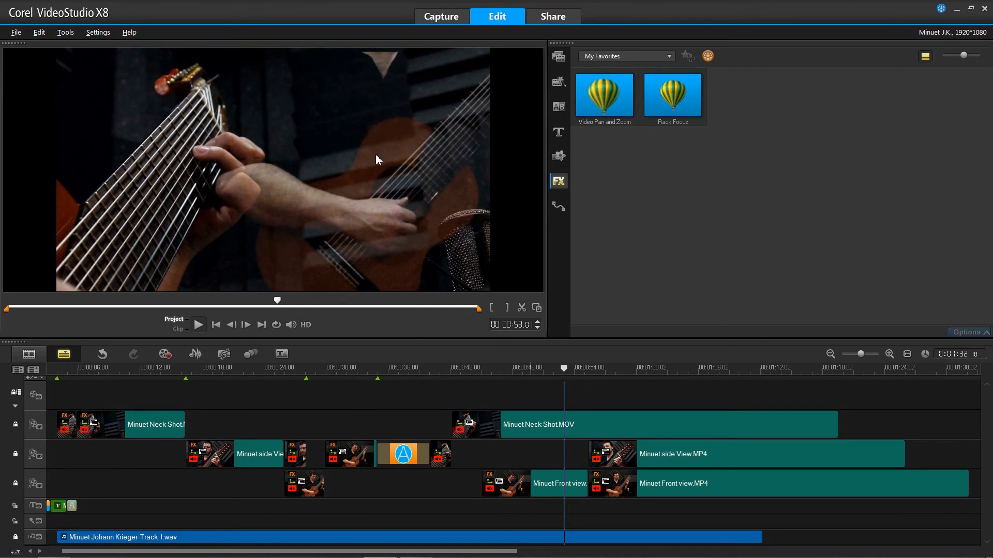
# - Shift the Front view's ending pan-and-zoom frame so the picking hand sits farther right in the shot, and scrub through it
pyautogui.click(542, 480)
pyautogui.click(984, 333)
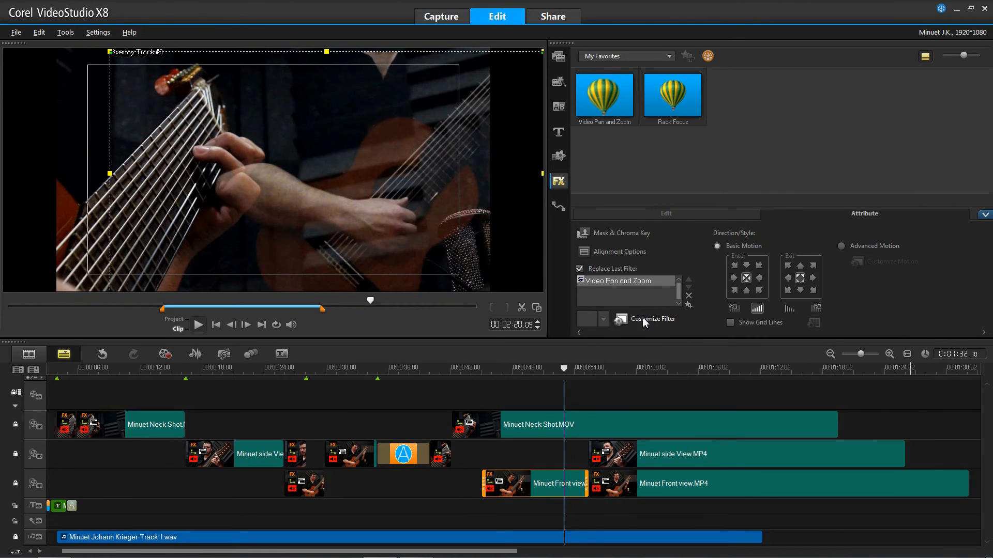
pyautogui.click(645, 320)
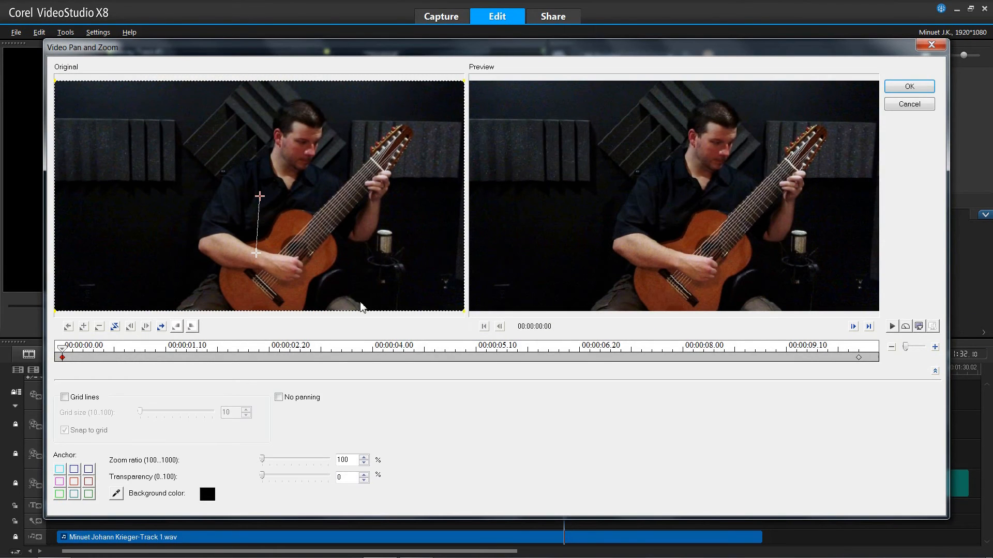
pyautogui.click(256, 254)
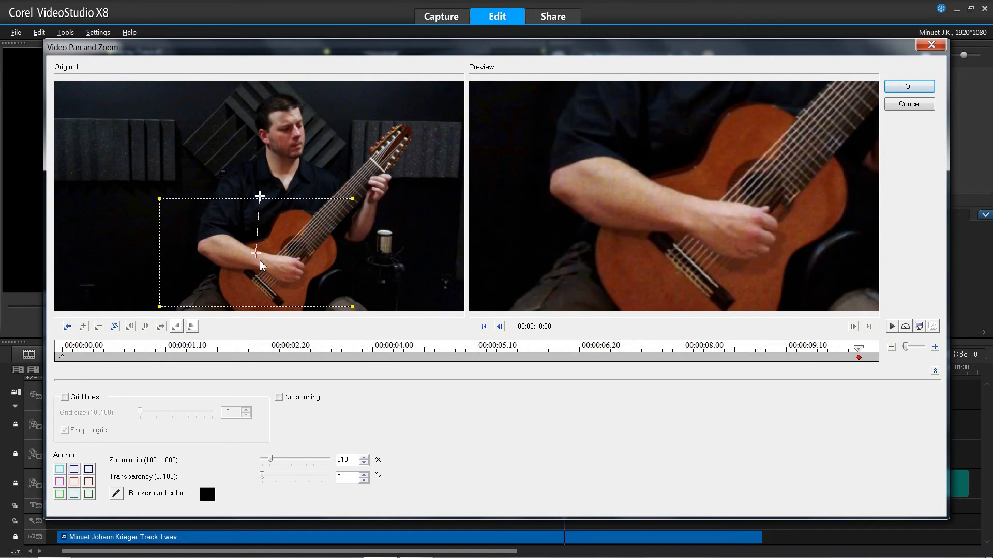
pyautogui.moveTo(256, 254); pyautogui.dragTo(228, 257)
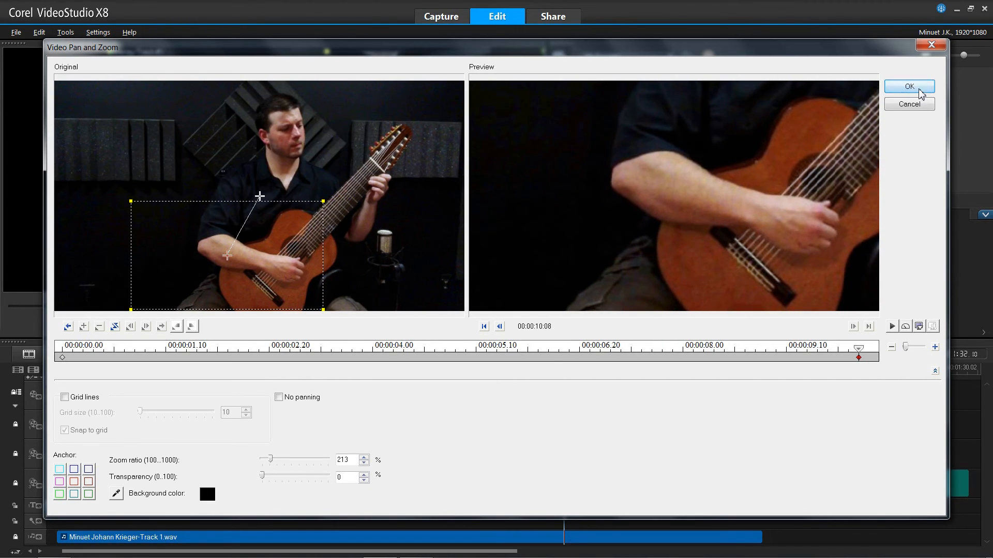
pyautogui.click(909, 88)
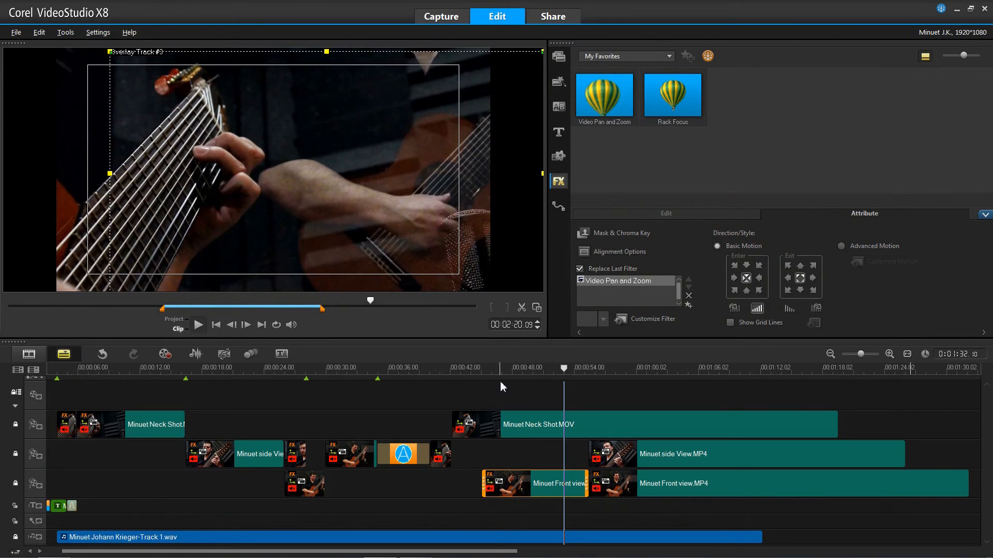
pyautogui.moveTo(471, 368); pyautogui.dragTo(438, 429)
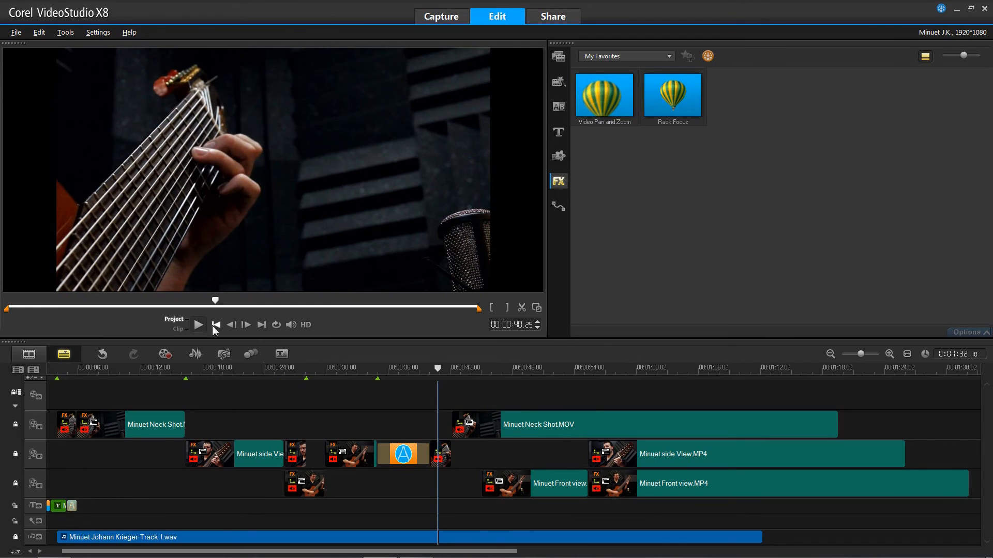
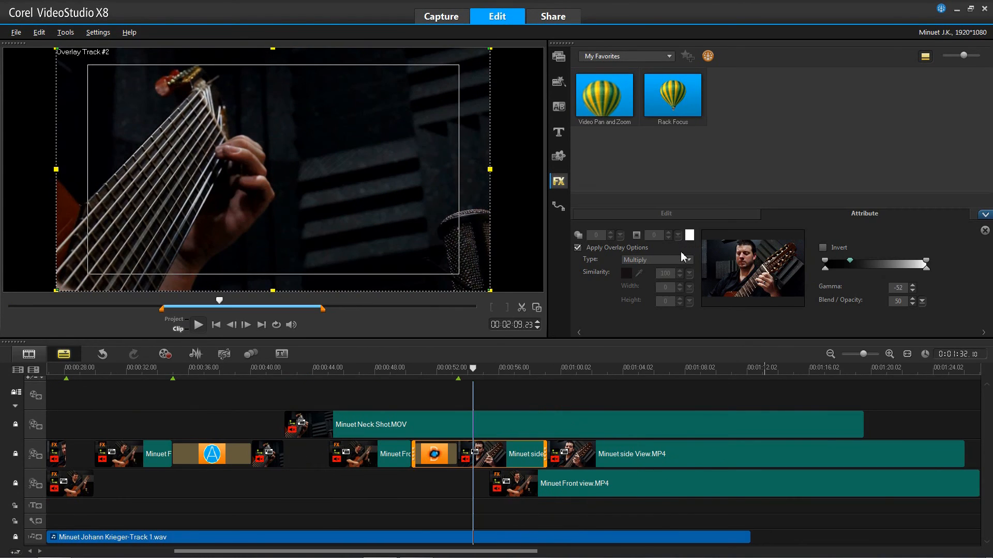
# - Set the overlay type of the short side View segment to Chroma Key and scrub through the superimposed shot
pyautogui.click(684, 258)
pyautogui.click(665, 272)
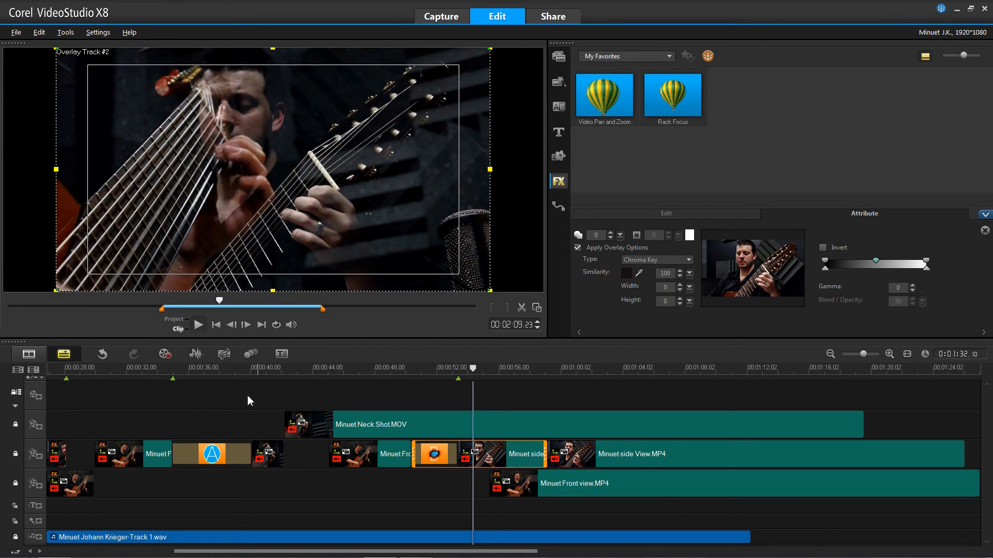
pyautogui.click(448, 368)
pyautogui.moveTo(449, 367); pyautogui.dragTo(457, 396)
# - Reposition the side View overlay in the preview so the guitarist sits to the right of the fretting hand, and scrub through it
pyautogui.click(476, 459)
pyautogui.moveTo(362, 209); pyautogui.dragTo(450, 219)
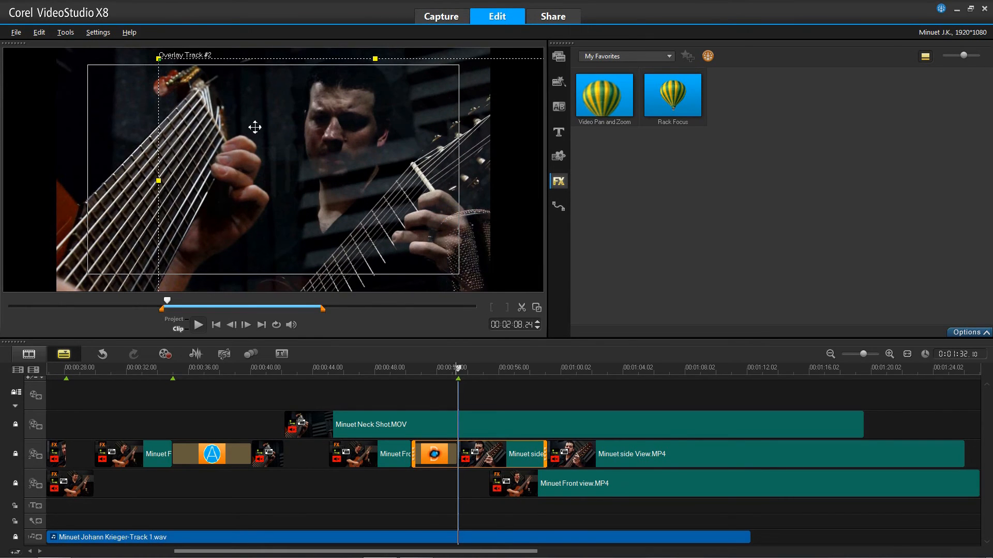
pyautogui.moveTo(268, 165); pyautogui.dragTo(234, 160)
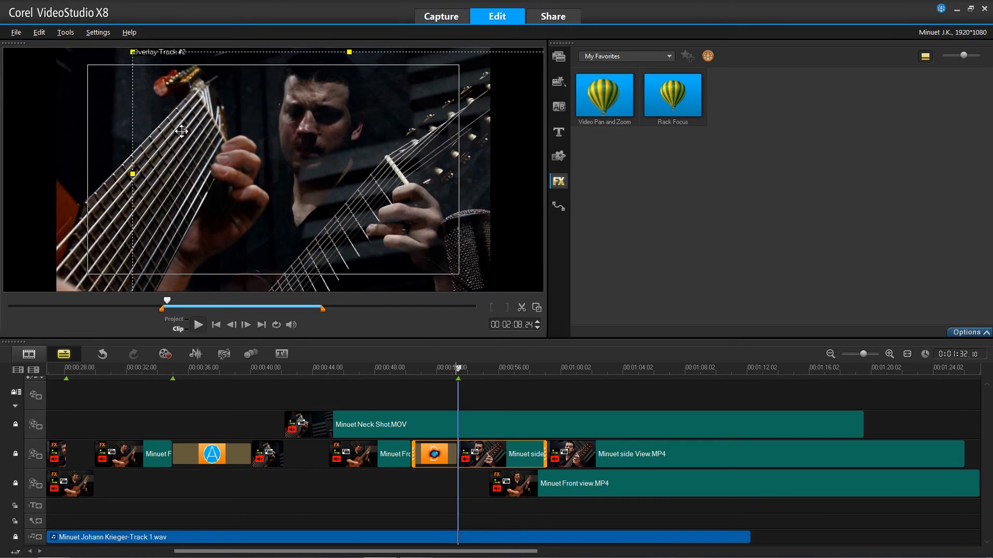
pyautogui.moveTo(182, 129); pyautogui.dragTo(217, 128)
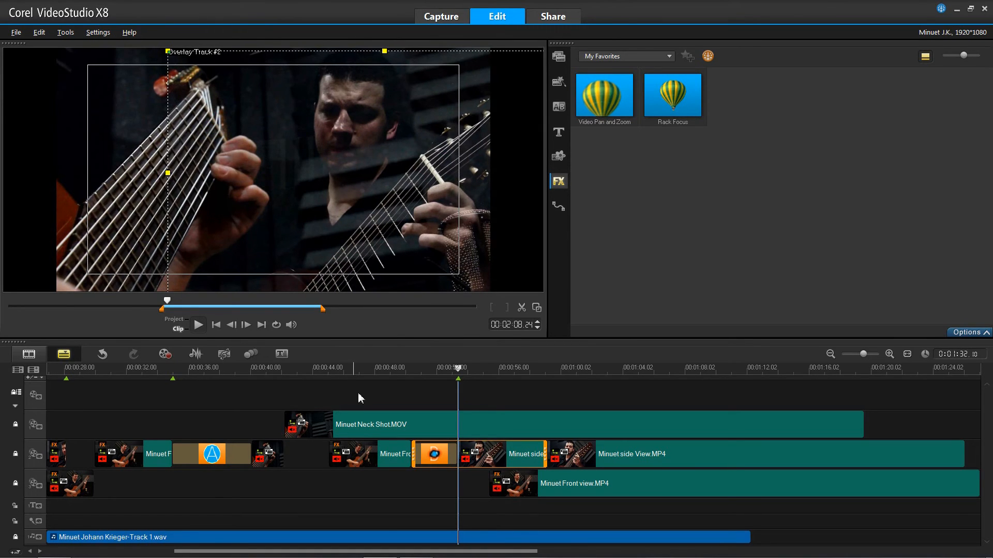
pyautogui.moveTo(387, 373); pyautogui.dragTo(488, 379)
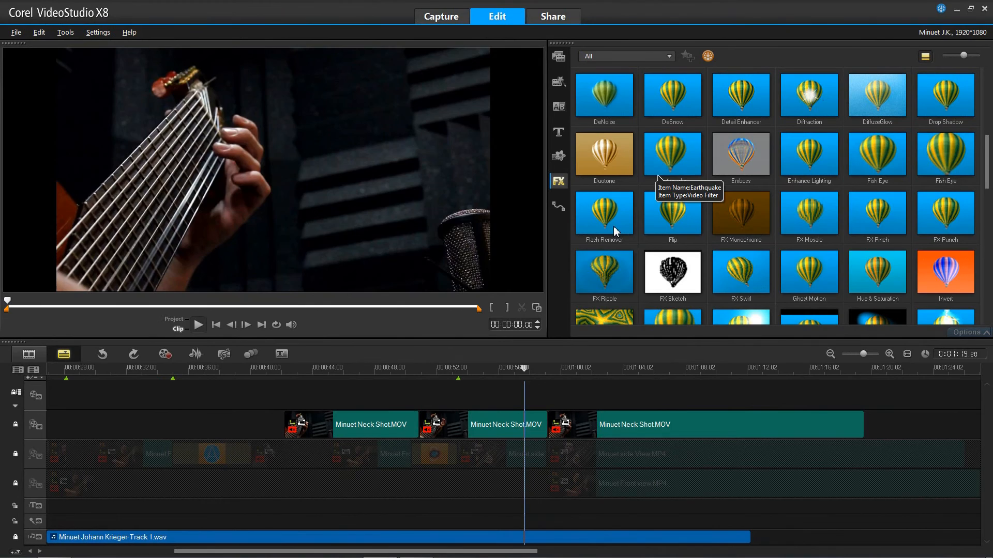
# - Try the Earthquake filter on the middle Neck Shot segment and play it back
pyautogui.moveTo(658, 175); pyautogui.dragTo(496, 304)
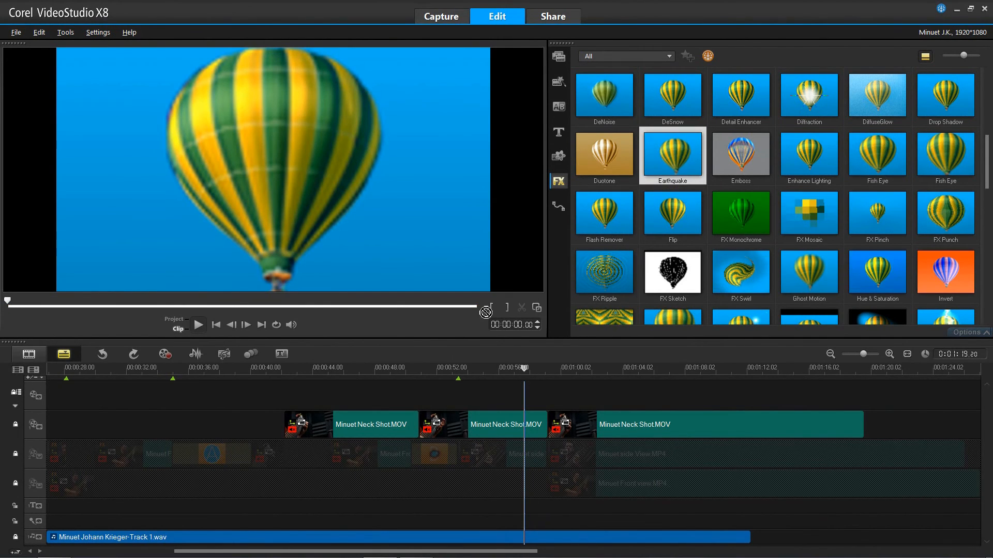
pyautogui.moveTo(465, 389); pyautogui.dragTo(460, 409)
pyautogui.moveTo(411, 374); pyautogui.dragTo(390, 408)
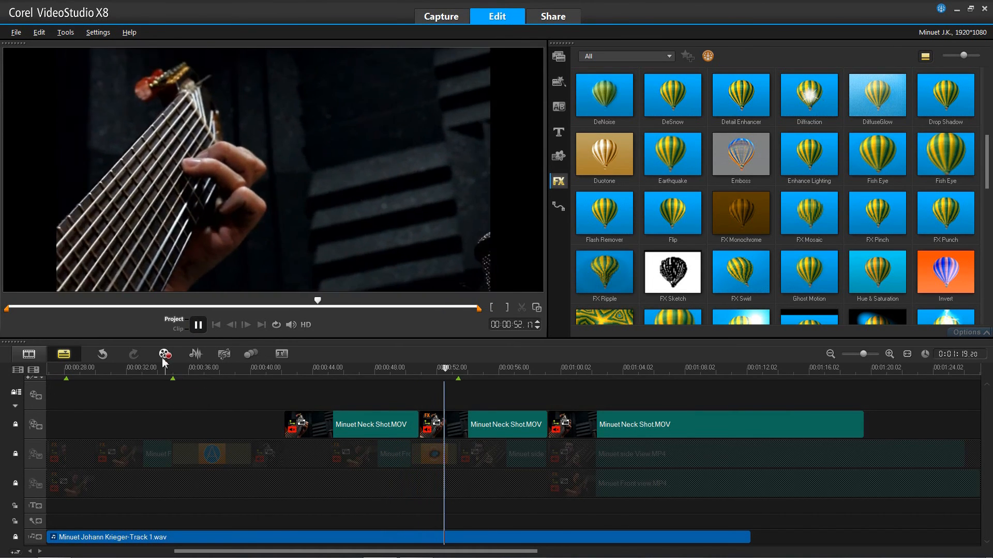
pyautogui.press('space')
pyautogui.click(393, 368)
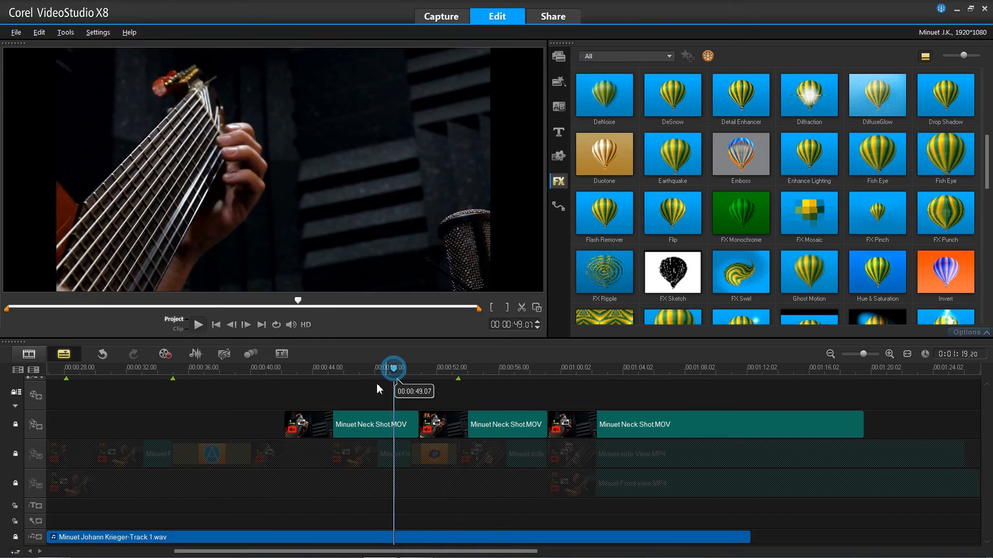
# - Try the FX Punch filter on the middle Neck Shot segment and scrub through it
pyautogui.click(486, 424)
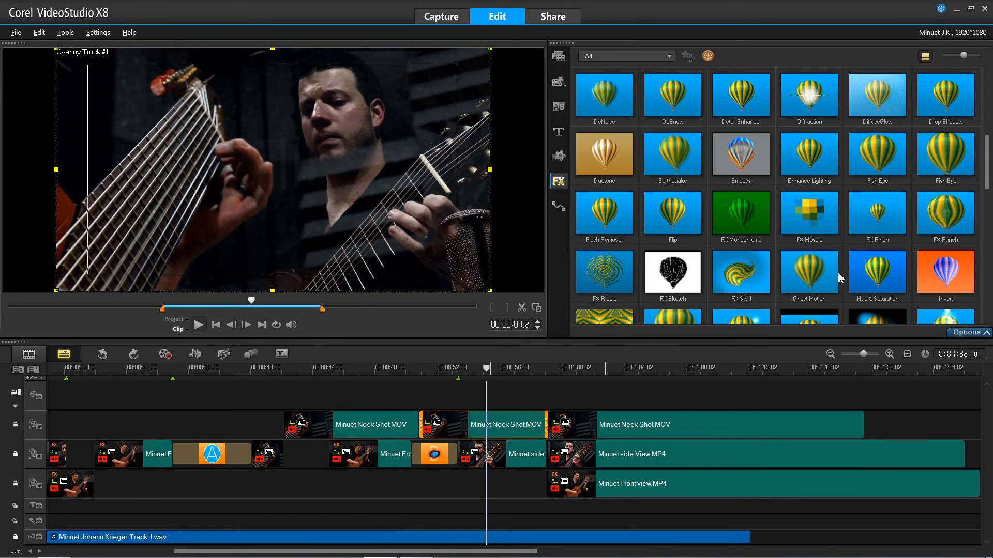
pyautogui.scroll(-1, 839, 277)
pyautogui.moveTo(956, 169); pyautogui.dragTo(488, 437)
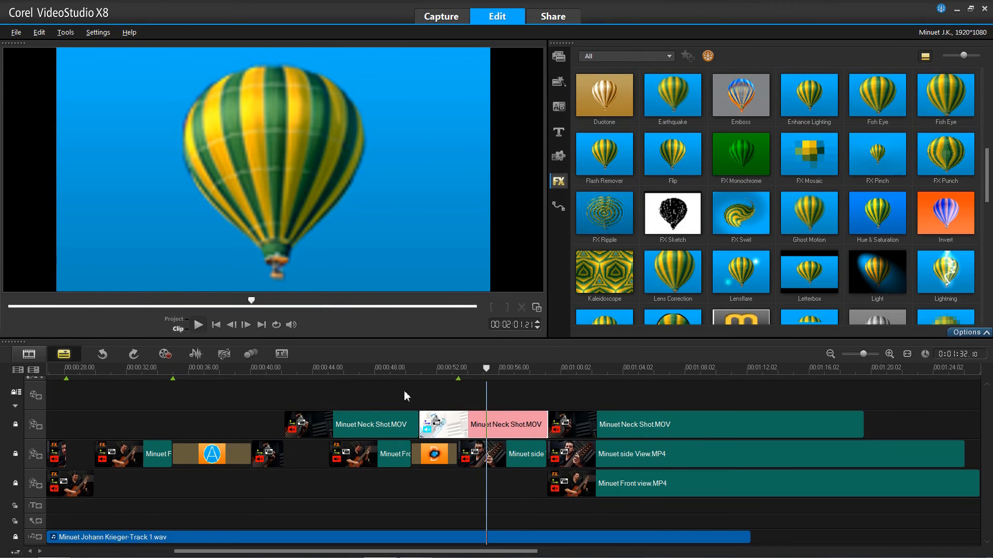
pyautogui.moveTo(400, 370); pyautogui.dragTo(505, 368)
pyautogui.moveTo(521, 368); pyautogui.dragTo(486, 385)
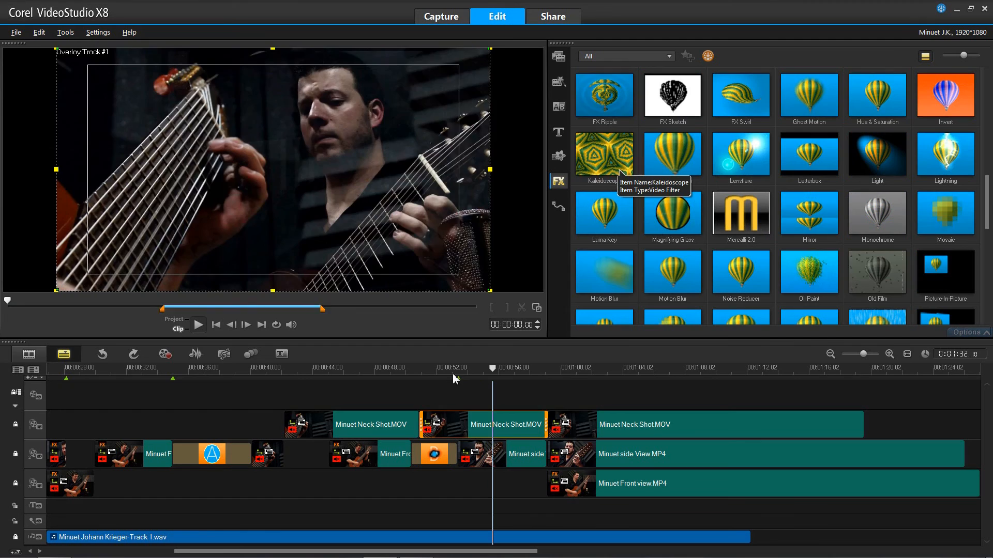
# - Apply the Kaleidoscope filter to the middle Neck Shot segment under the side View overlay and scrub through it
pyautogui.moveTo(453, 378); pyautogui.dragTo(462, 418)
pyautogui.moveTo(383, 370); pyautogui.dragTo(482, 404)
pyautogui.click(486, 425)
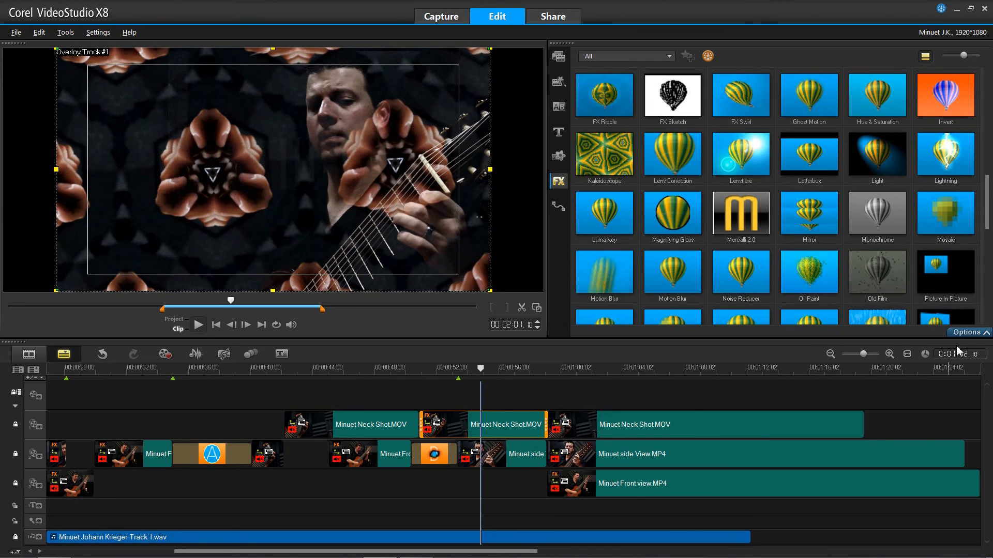
# - Customize the Kaleidoscope filter on the Neck Shot segment with an angle of about 177 and a radius of 100
pyautogui.click(967, 332)
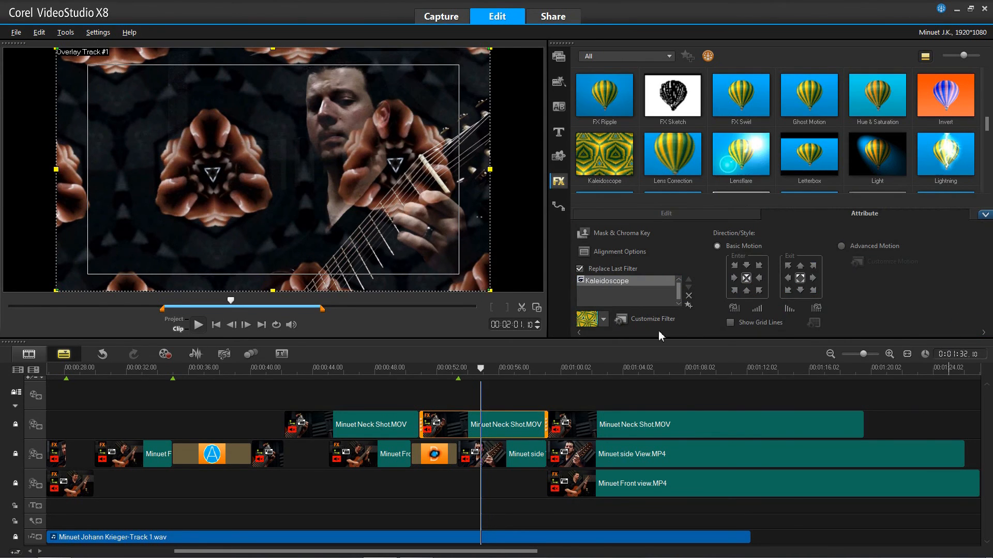
pyautogui.click(635, 320)
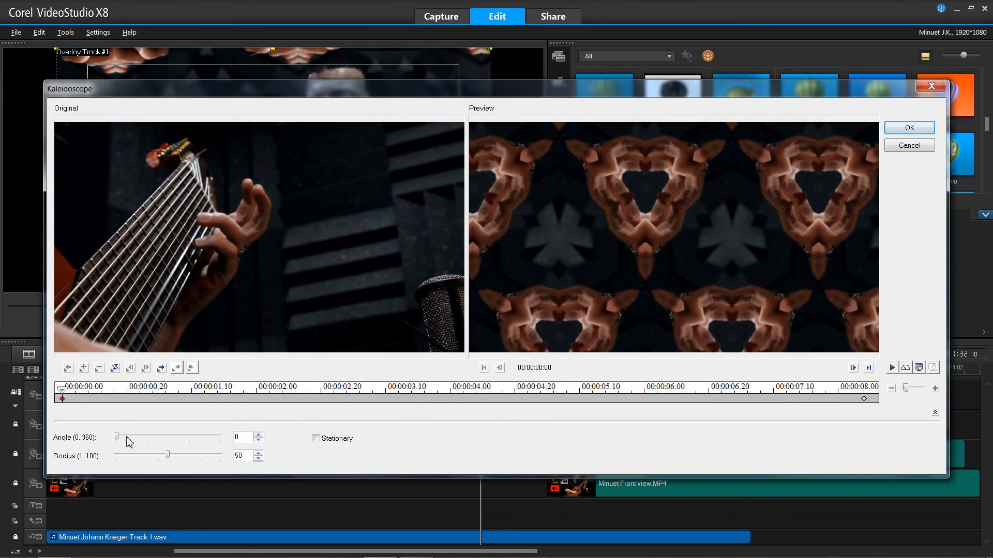
pyautogui.moveTo(128, 441); pyautogui.dragTo(261, 434)
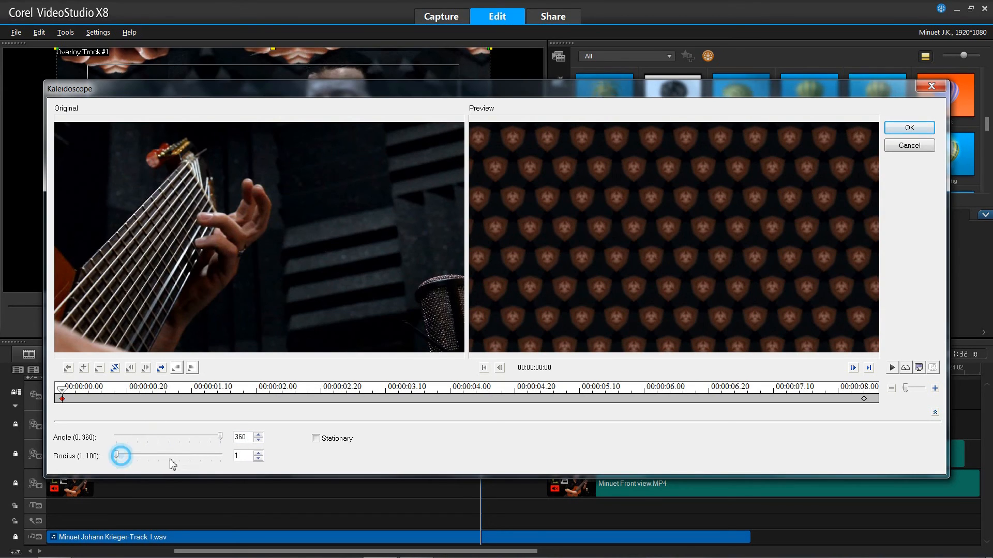
pyautogui.click(189, 455)
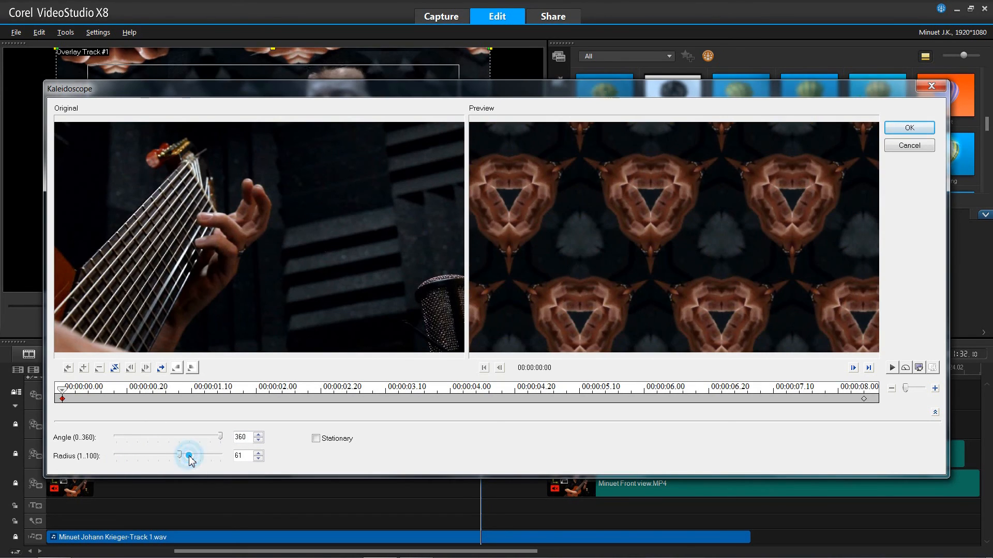
pyautogui.click(193, 456)
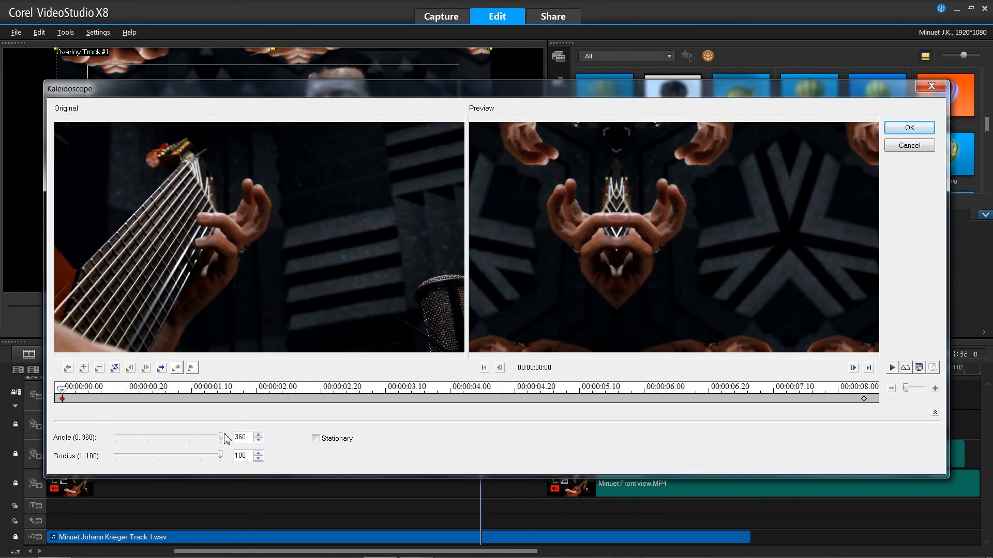
pyautogui.click(195, 439)
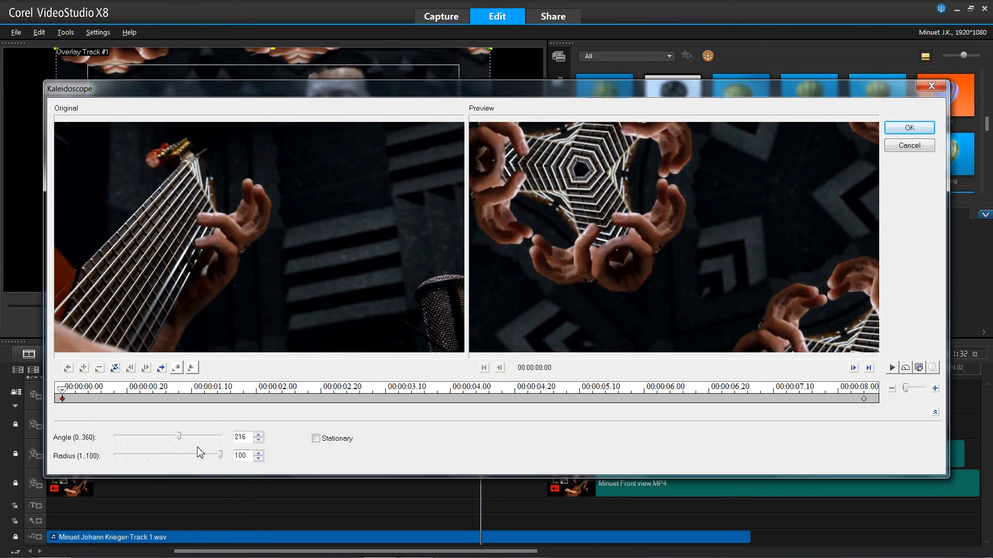
pyautogui.moveTo(177, 439); pyautogui.dragTo(167, 441)
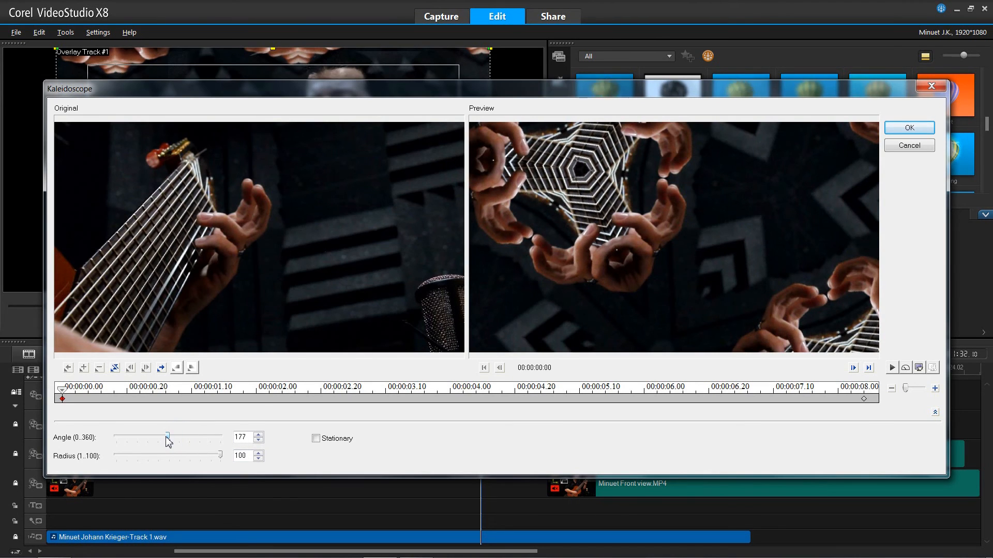
pyautogui.press('Return')
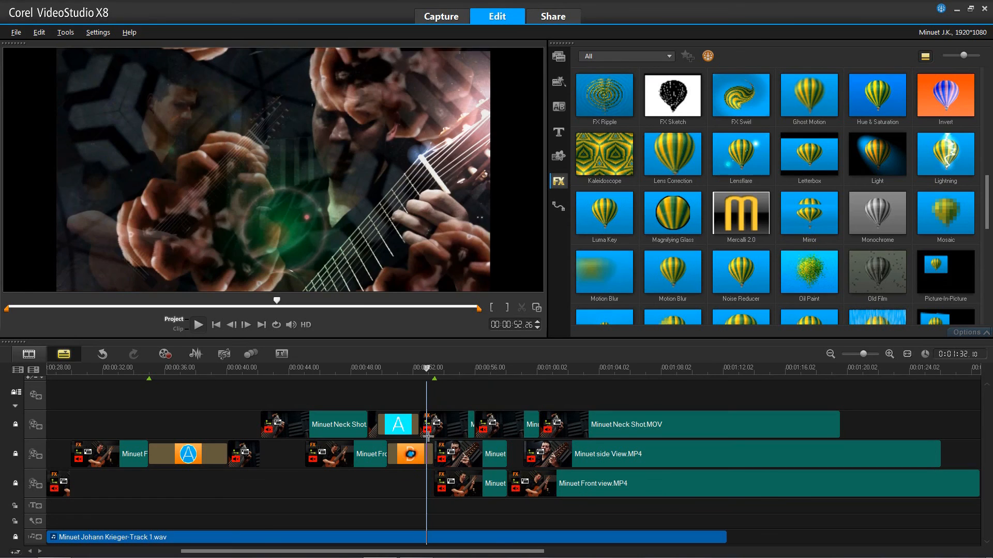
# - Apply the Lensflare filter to the short Neck Shot segment that starts at about 00:00:55
pyautogui.moveTo(448, 401); pyautogui.dragTo(478, 397)
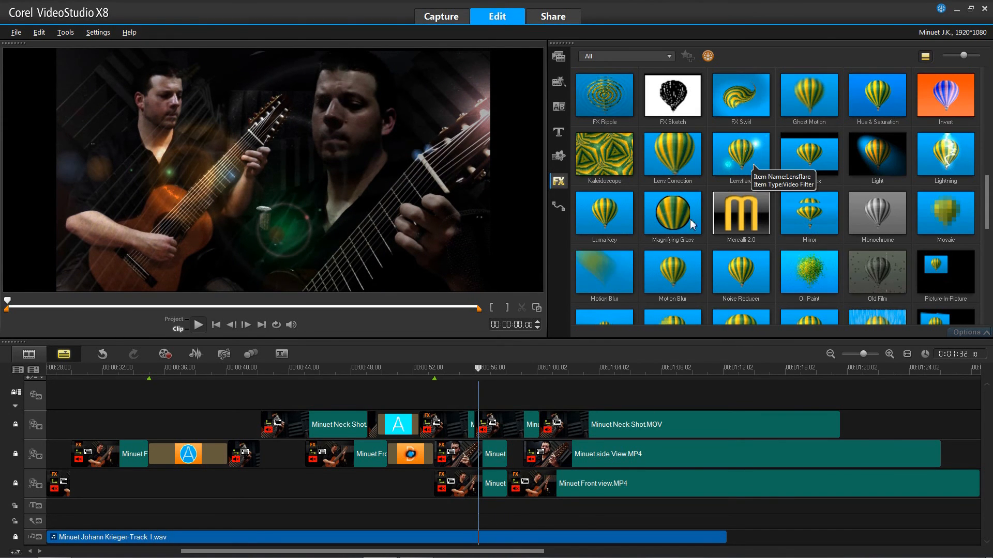
pyautogui.click(737, 158)
pyautogui.moveTo(736, 158); pyautogui.dragTo(504, 432)
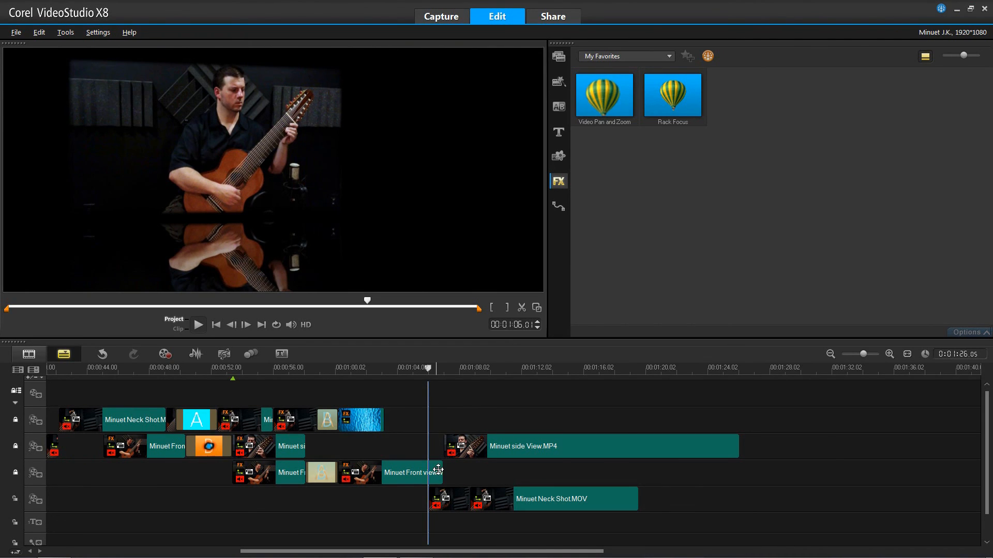
# - Shrink the first Neck Shot segment on Overlay Track #4 and place it in the lower right of the frame, beside the guitarist
pyautogui.click(440, 499)
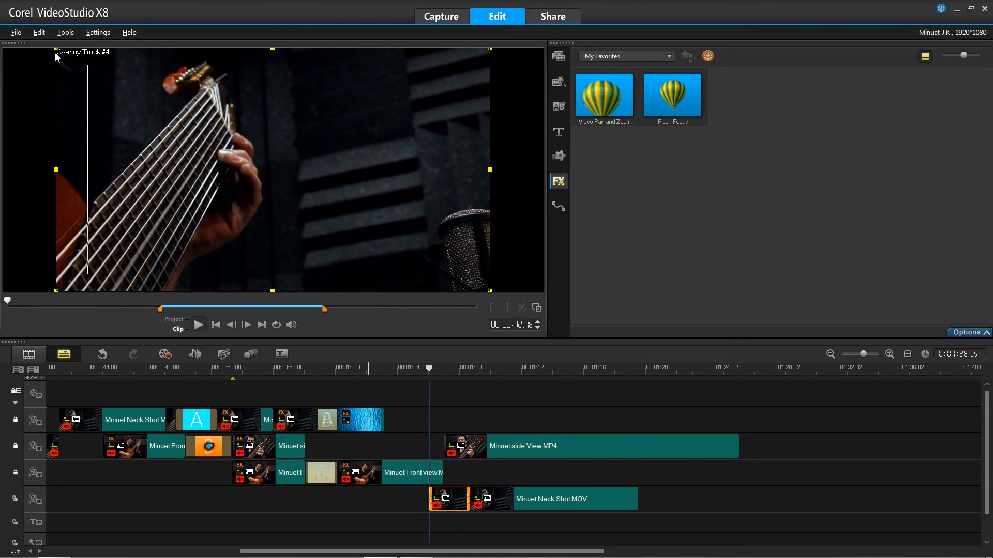
pyautogui.moveTo(54, 51); pyautogui.dragTo(358, 245)
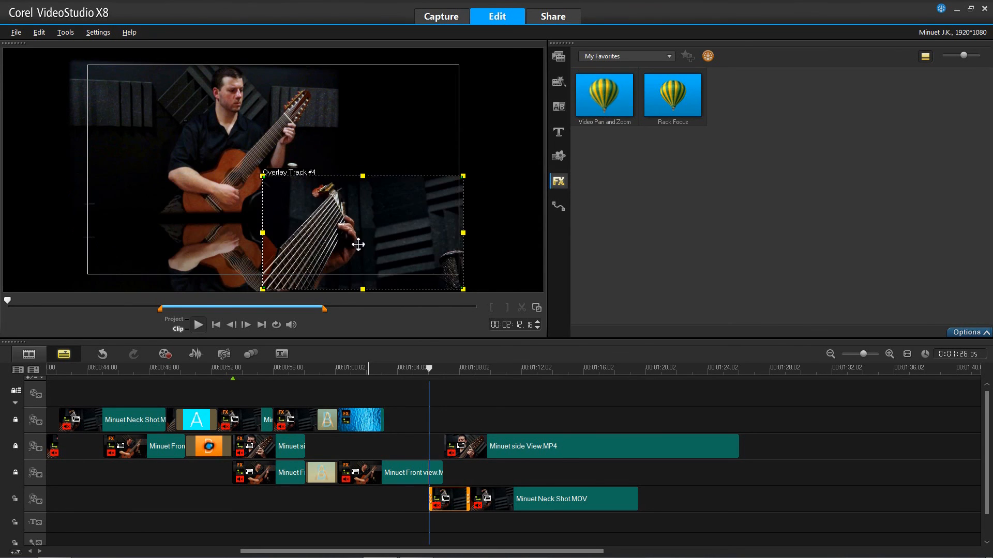
pyautogui.moveTo(464, 177); pyautogui.dragTo(420, 195)
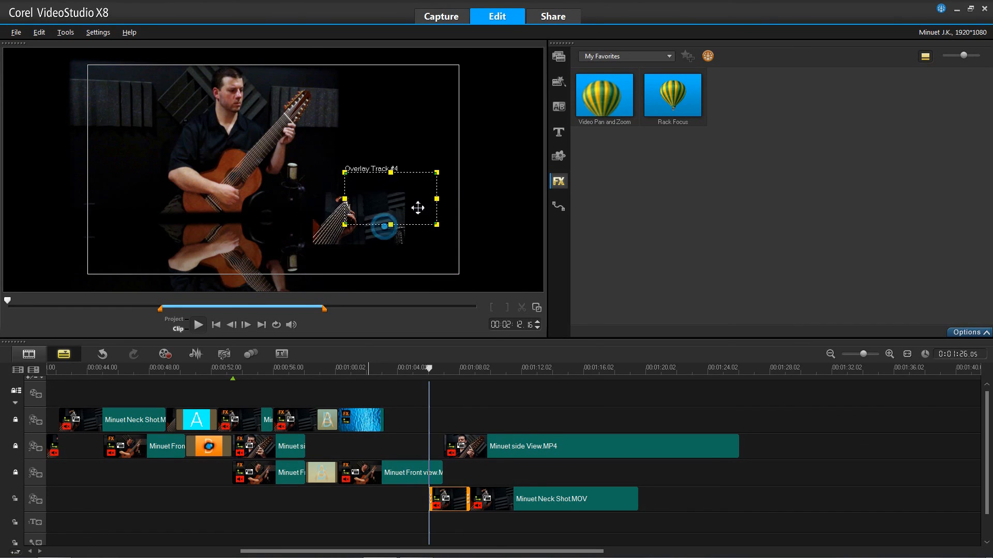
pyautogui.moveTo(345, 225); pyautogui.dragTo(281, 262)
pyautogui.moveTo(348, 234); pyautogui.dragTo(377, 239)
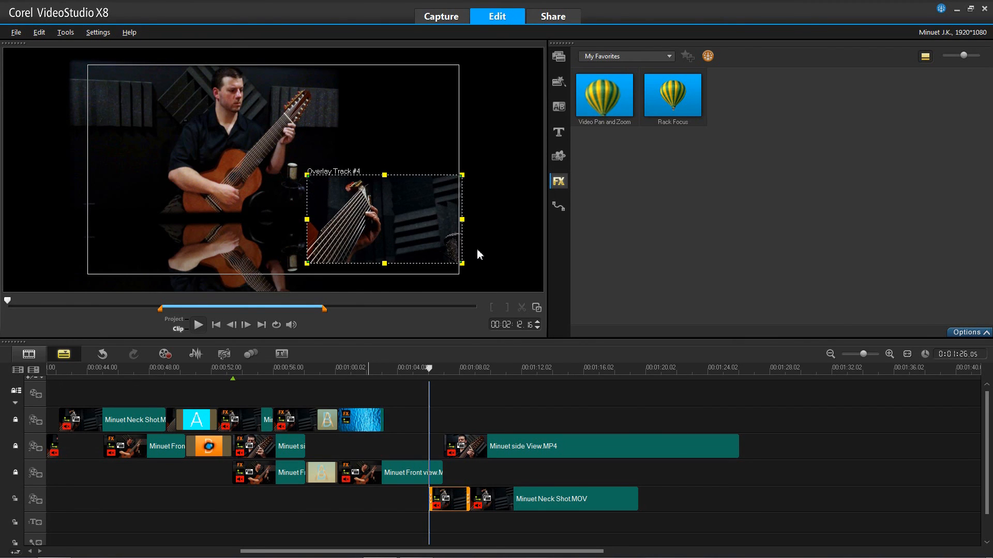
# - Apply a Mask Frame with the slanted parallelogram shape to the small Neck Shot overlay
pyautogui.click(978, 333)
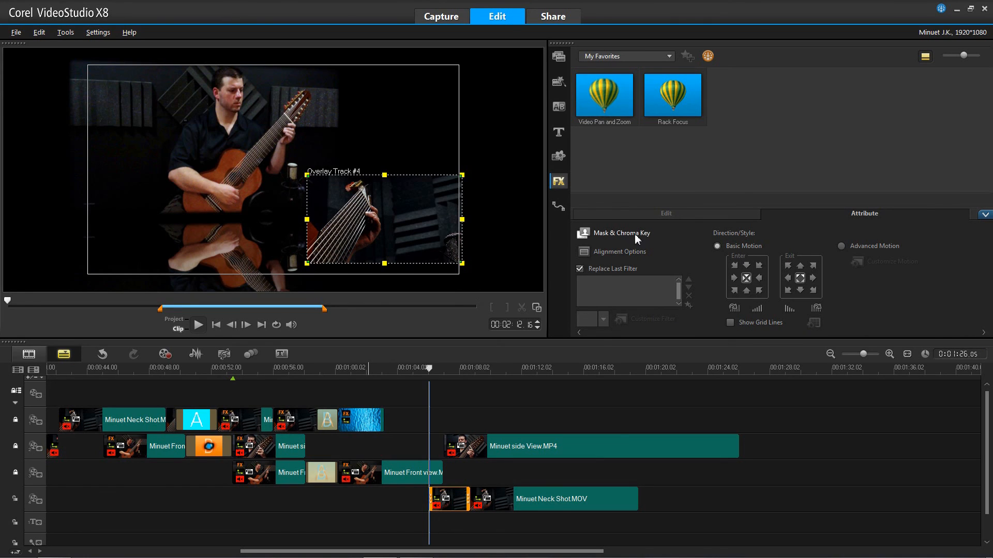
pyautogui.click(620, 233)
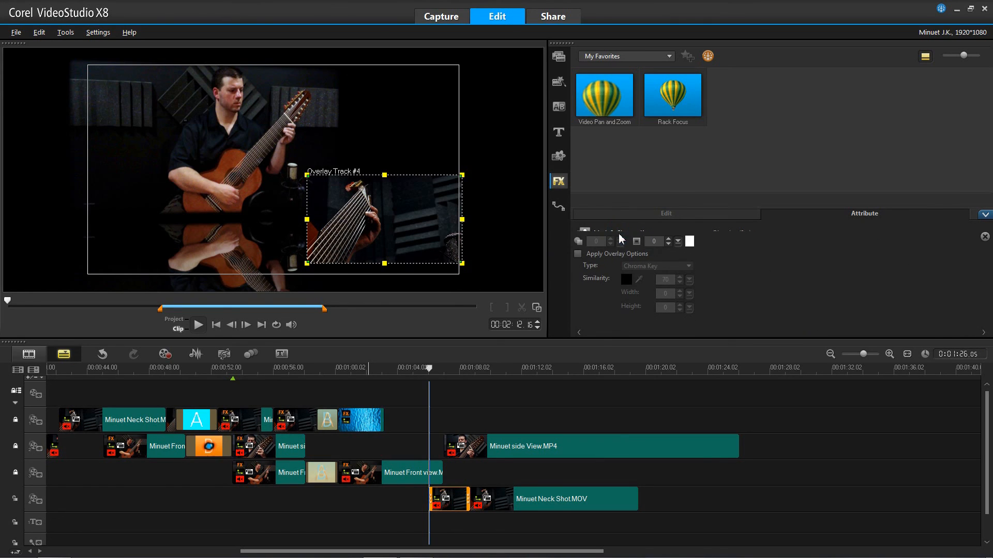
pyautogui.click(578, 248)
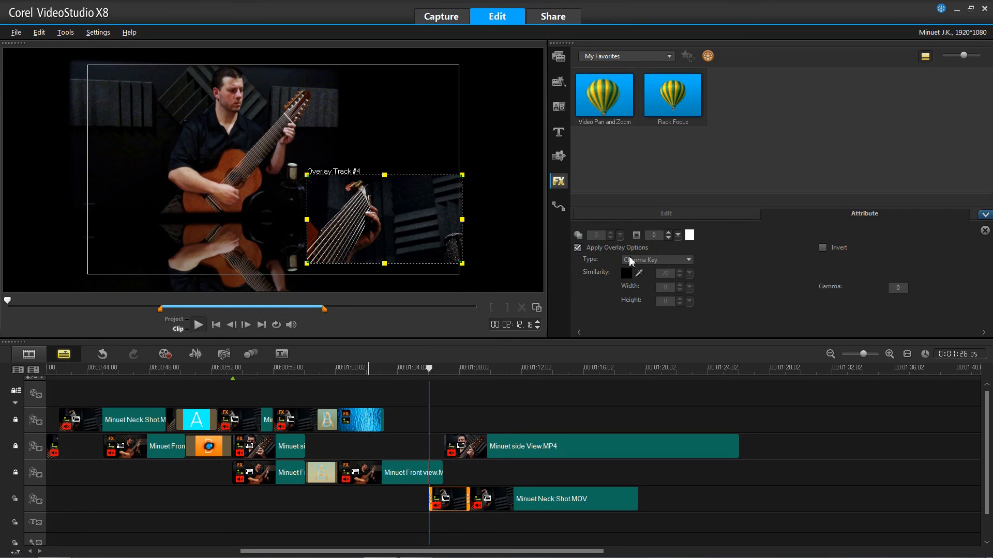
pyautogui.click(646, 260)
pyautogui.click(639, 278)
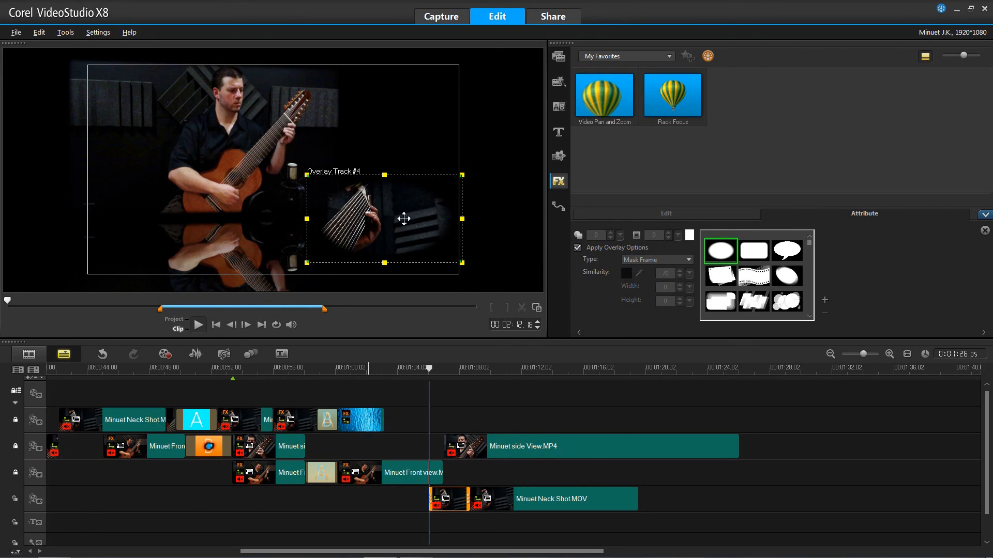
pyautogui.click(786, 276)
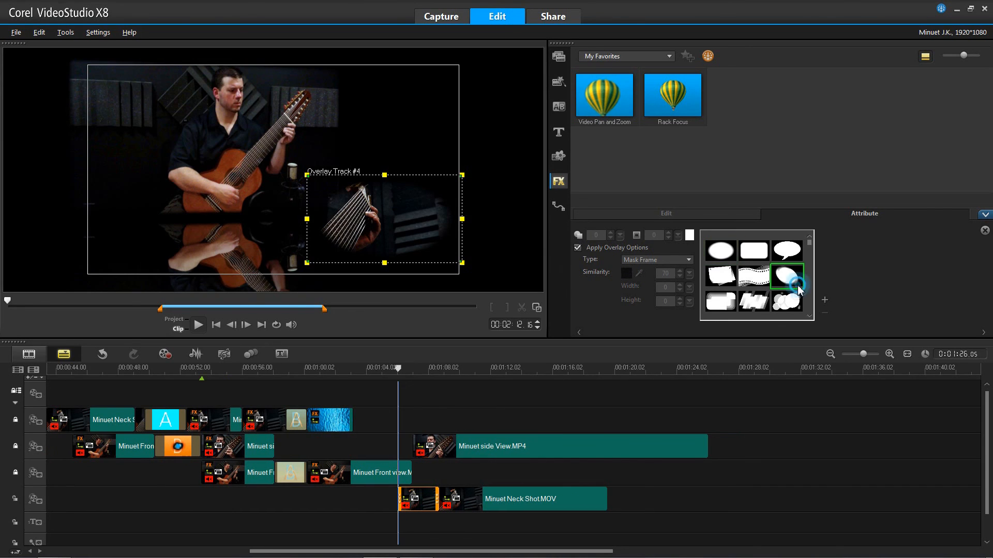
pyautogui.click(809, 316)
pyautogui.click(809, 316)
pyautogui.click(809, 316)
pyautogui.click(788, 282)
pyautogui.scroll(-1, 788, 281)
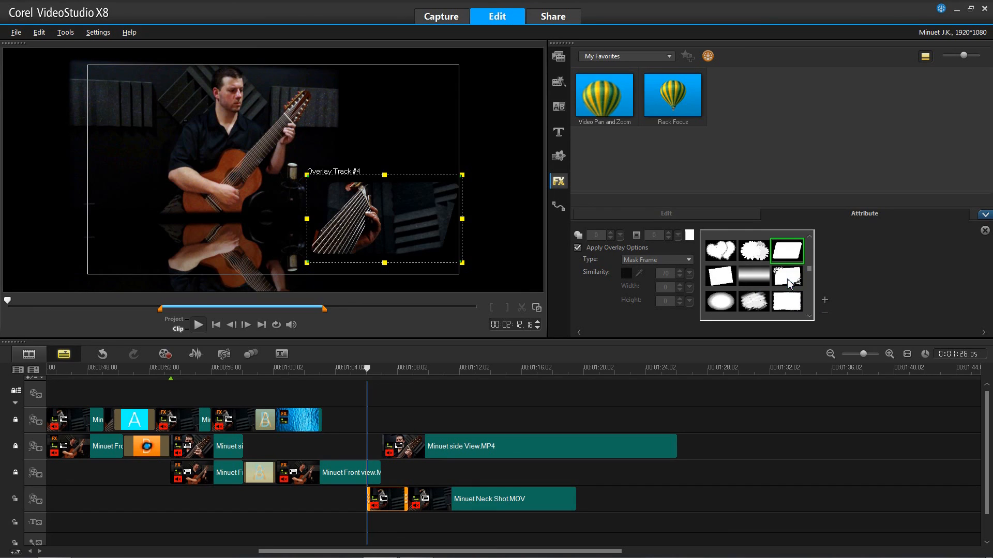
# - Move the masked Neck Shot overlay lower in the frame, give it a fade-in, and scrub through its start
pyautogui.moveTo(398, 216); pyautogui.dragTo(392, 254)
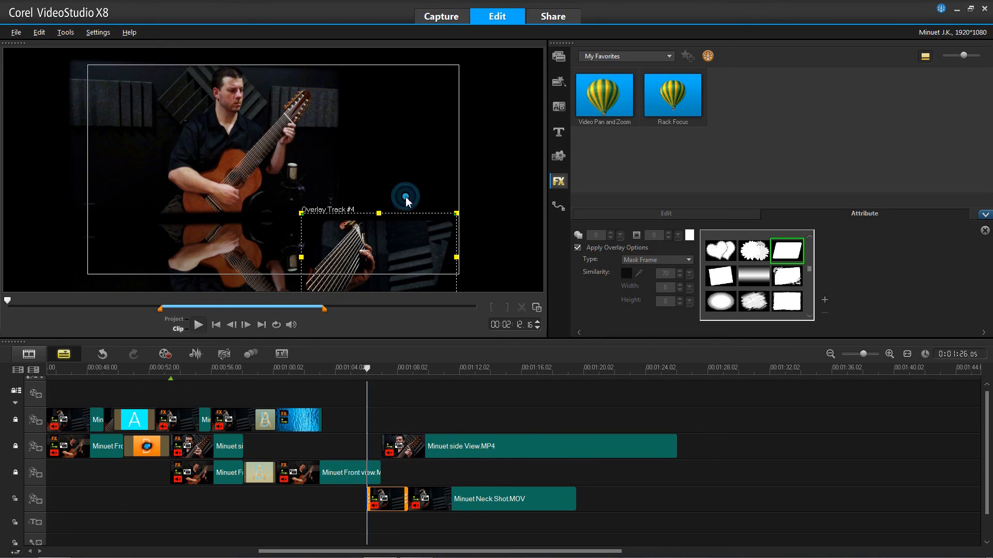
pyautogui.moveTo(348, 373); pyautogui.dragTo(381, 383)
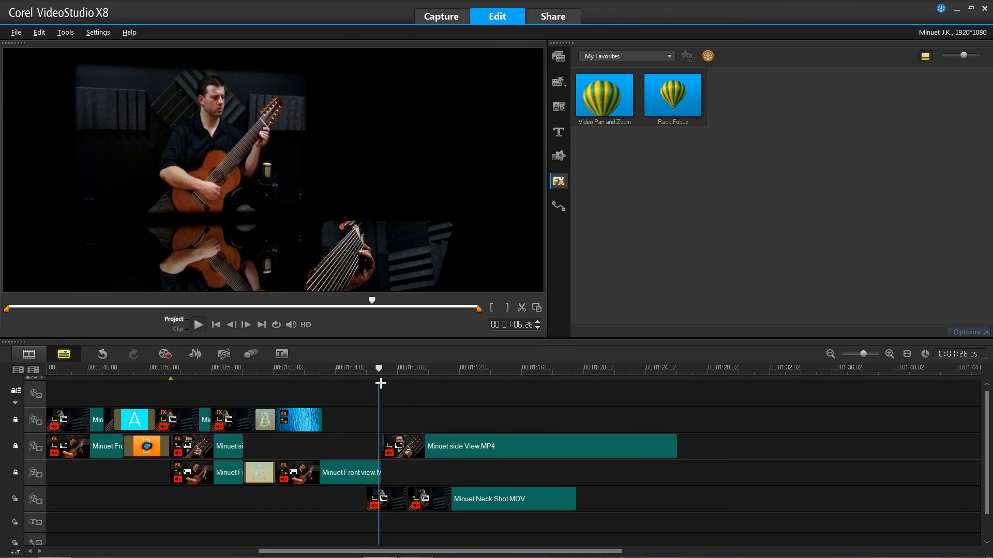
pyautogui.click(384, 498)
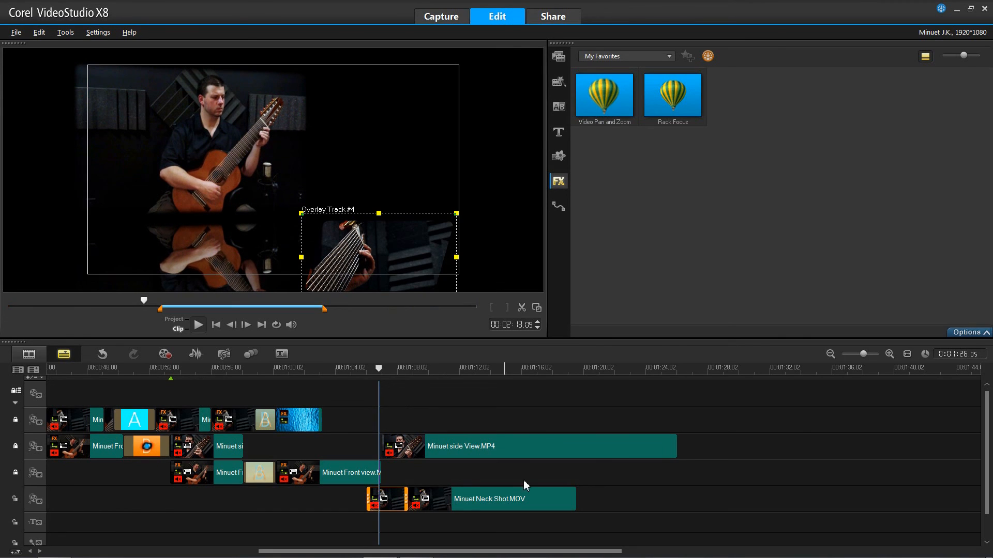
pyautogui.click(970, 334)
pyautogui.click(757, 309)
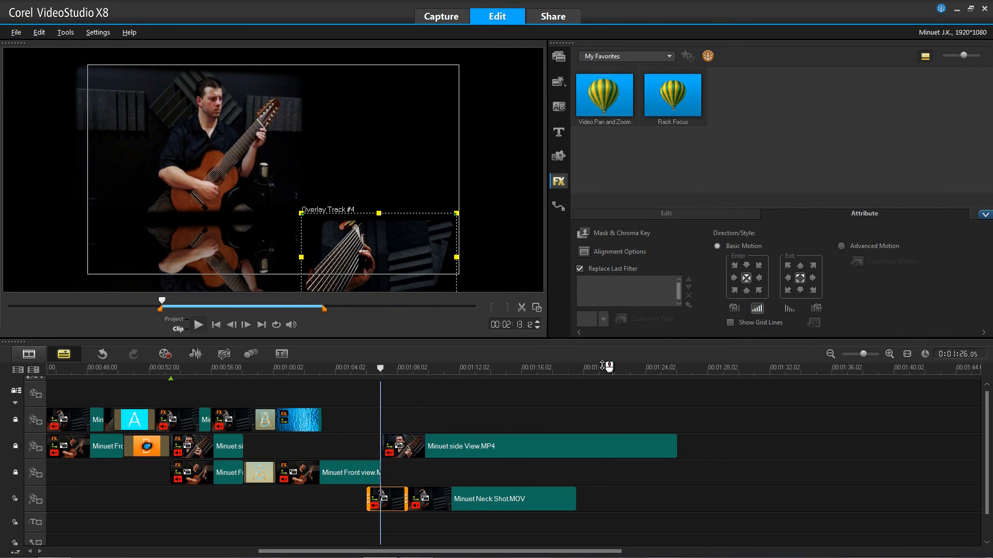
pyautogui.click(382, 369)
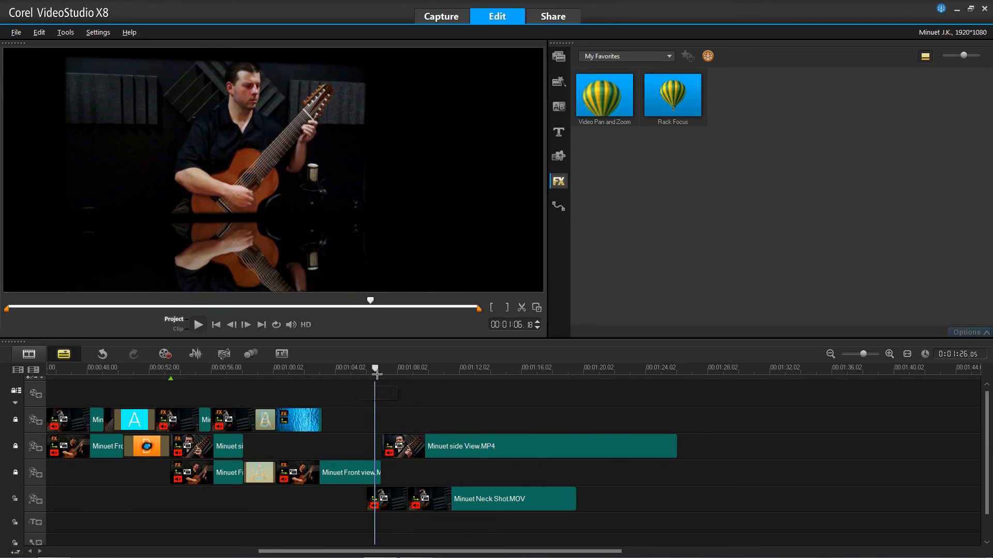
pyautogui.moveTo(383, 378); pyautogui.dragTo(379, 377)
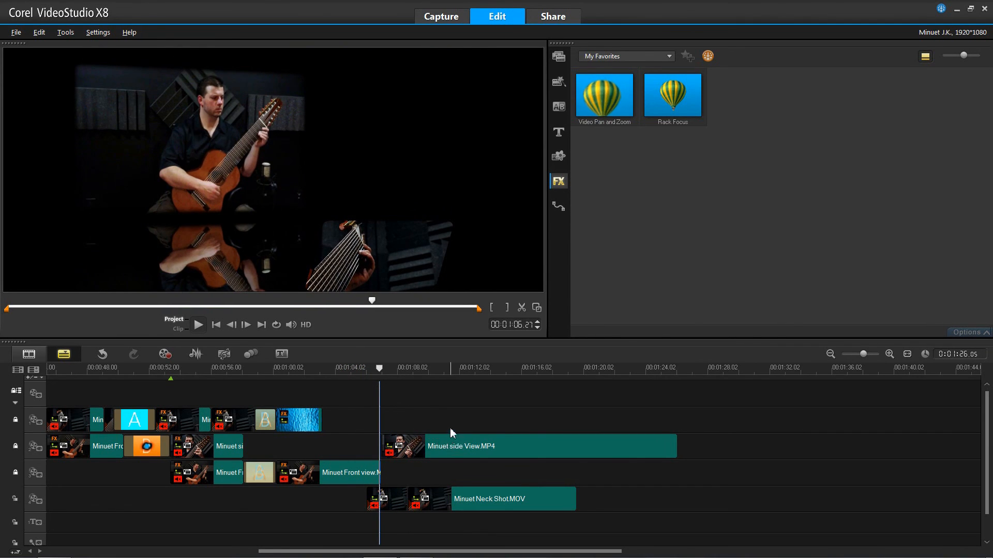
# - Split the side View clip on Overlay Track #2 at 00:01:11.07
pyautogui.click(449, 370)
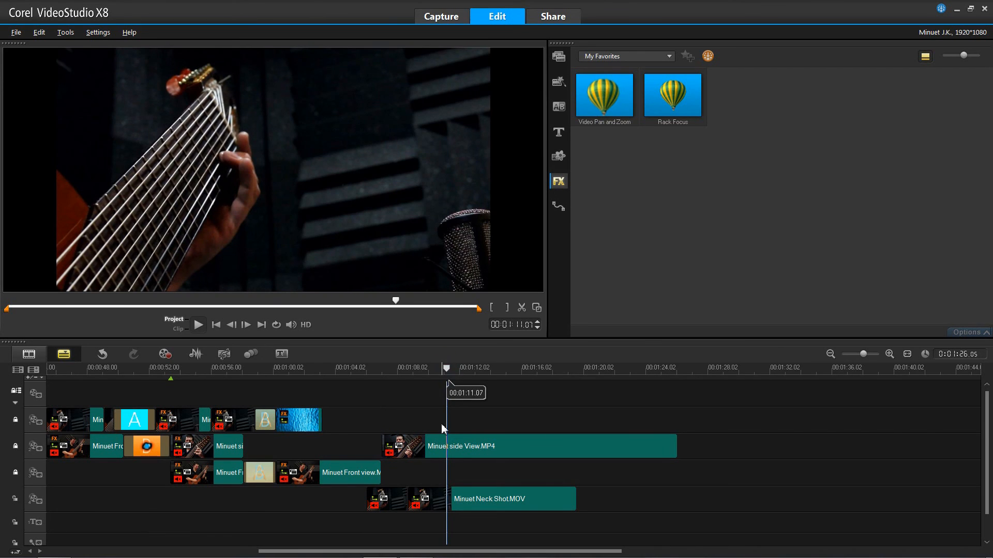
pyautogui.click(449, 452)
pyautogui.hotkey('ctrl', 'i')
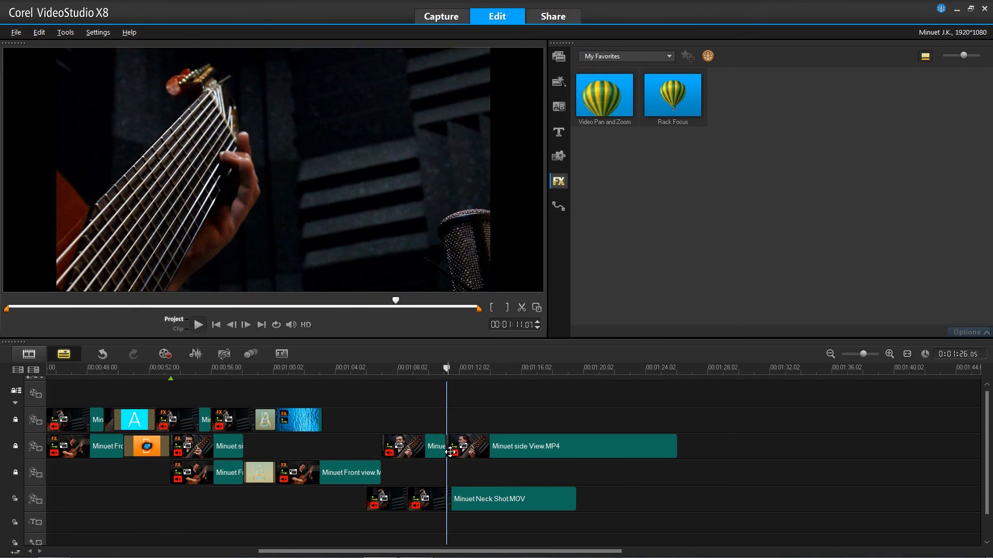
# - Shrink the first side View segment to about half size and place it in the upper right, above the Neck Shot overlay
pyautogui.click(403, 457)
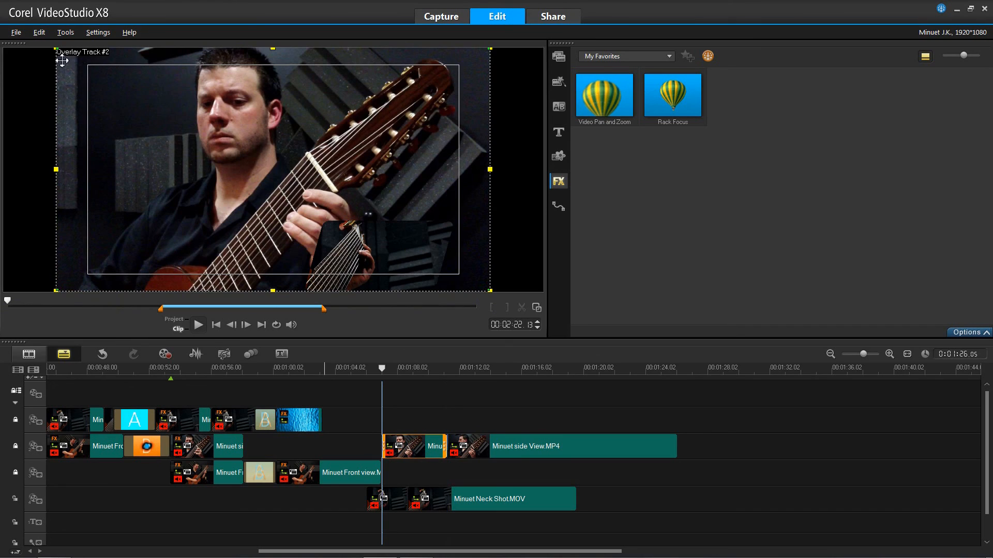
pyautogui.moveTo(57, 50); pyautogui.dragTo(254, 159)
pyautogui.moveTo(306, 238); pyautogui.dragTo(337, 186)
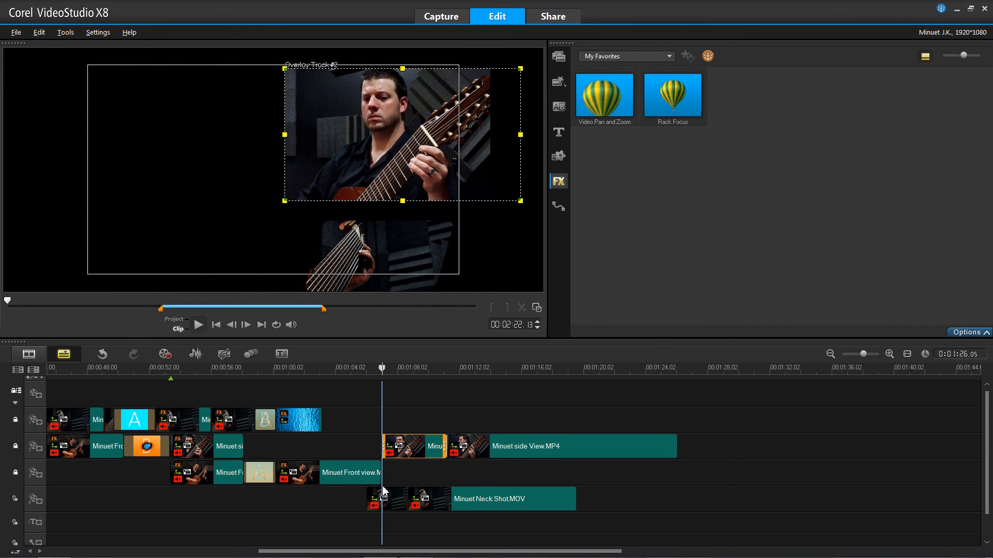
# - Extend the Front view clip on Overlay Track #3 to the end of the masked Neck Shot segment and scrub through the combined views
pyautogui.click(363, 482)
pyautogui.moveTo(362, 480); pyautogui.dragTo(407, 479)
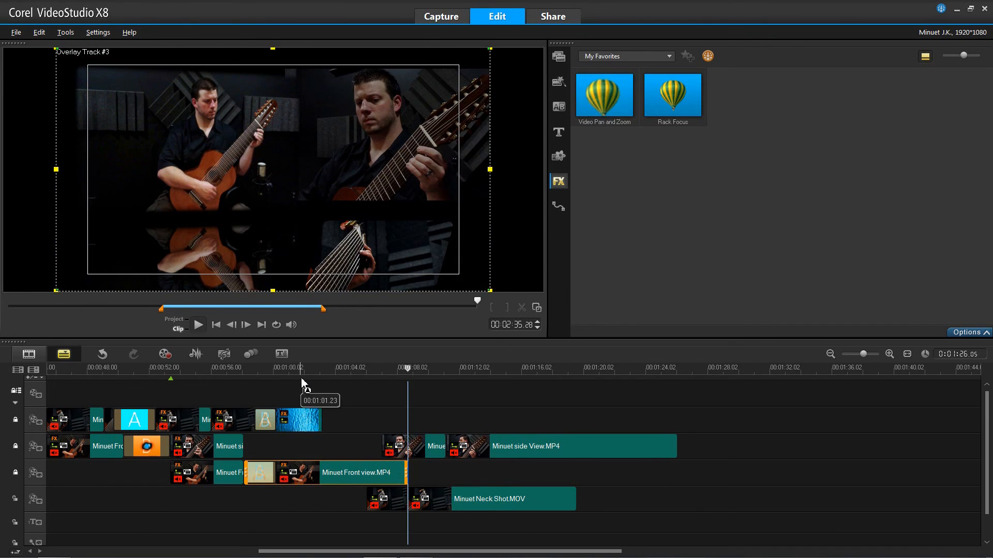
pyautogui.click(329, 370)
pyautogui.moveTo(332, 373); pyautogui.dragTo(393, 387)
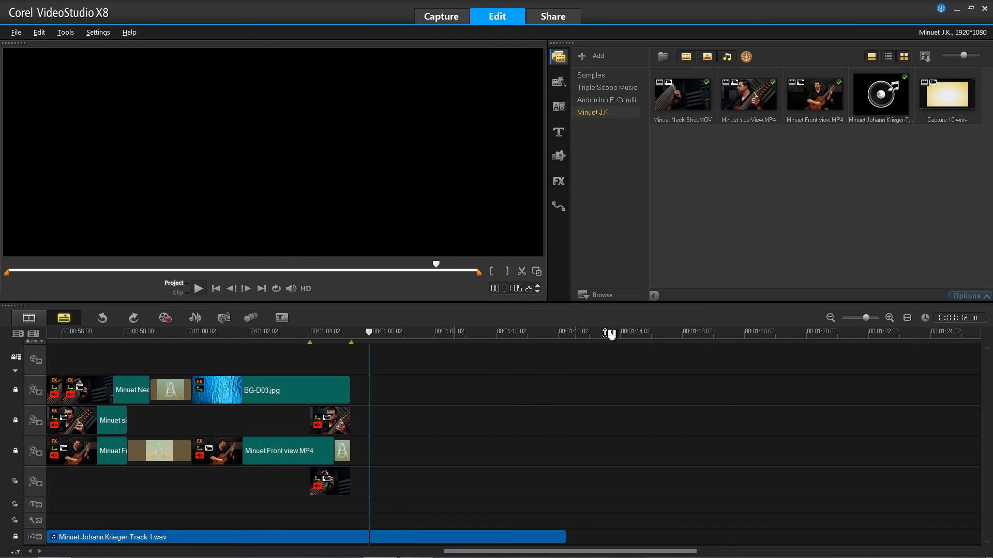
# - Add Capture 10.wmv to Overlay Track #1, overlapping the end of BG-D03.jpg to create a transition, and scrub through it
pyautogui.click(969, 103)
pyautogui.moveTo(571, 347); pyautogui.dragTo(311, 399)
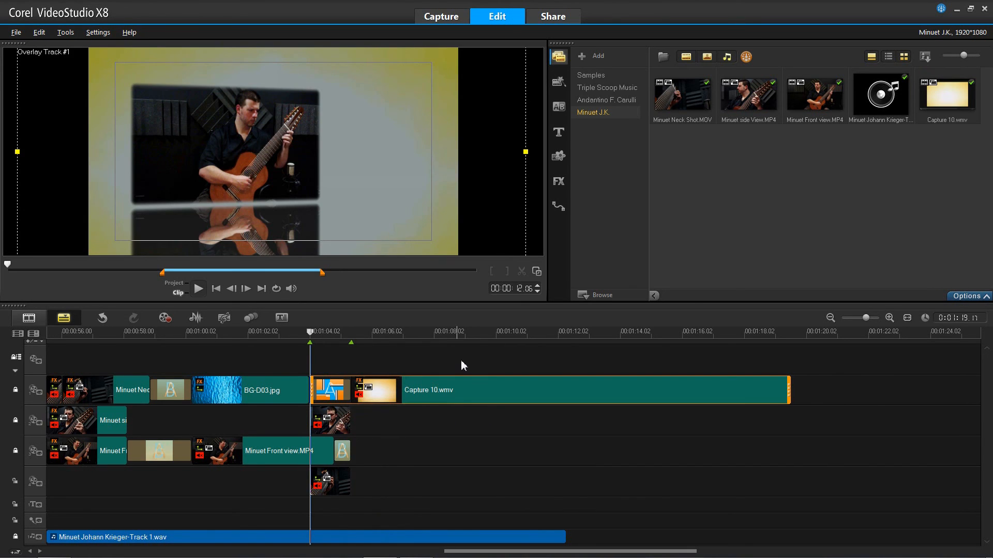
pyautogui.click(291, 335)
pyautogui.moveTo(292, 339); pyautogui.dragTo(325, 339)
pyautogui.moveTo(333, 339); pyautogui.dragTo(301, 370)
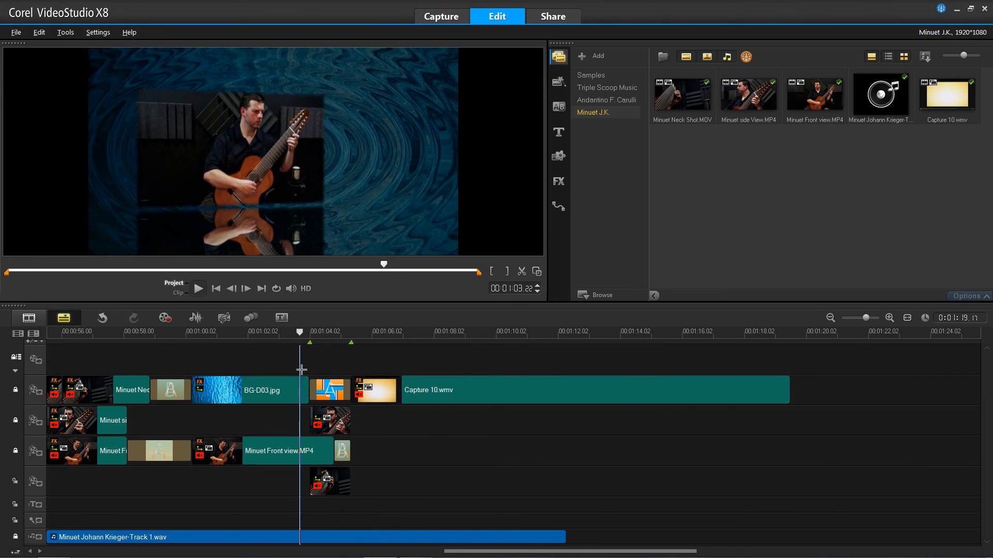
# - Replace the transition between BG-D03.jpg and Capture 10.wmv on Overlay Track #1 with the Vitascene transition and scrub through the result
pyautogui.click(560, 181)
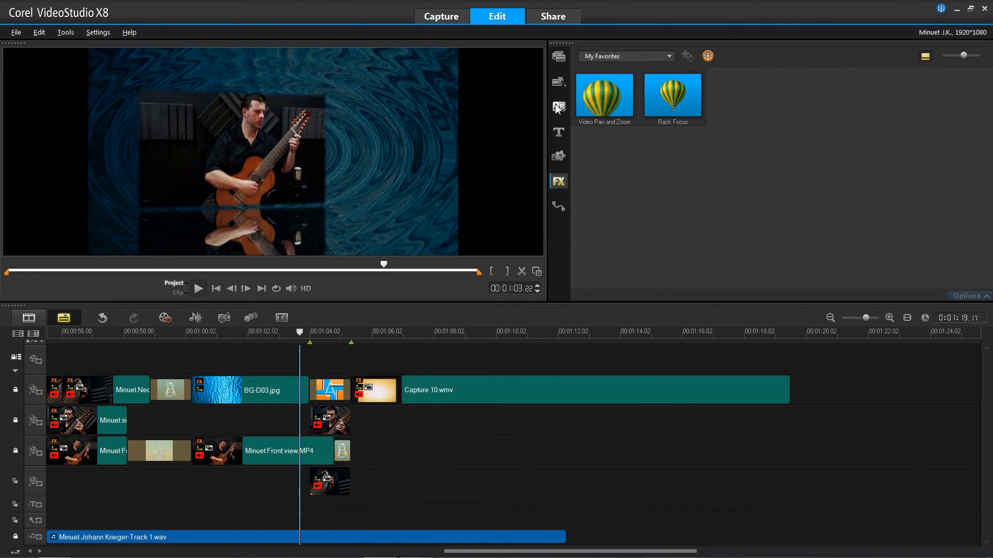
pyautogui.click(557, 108)
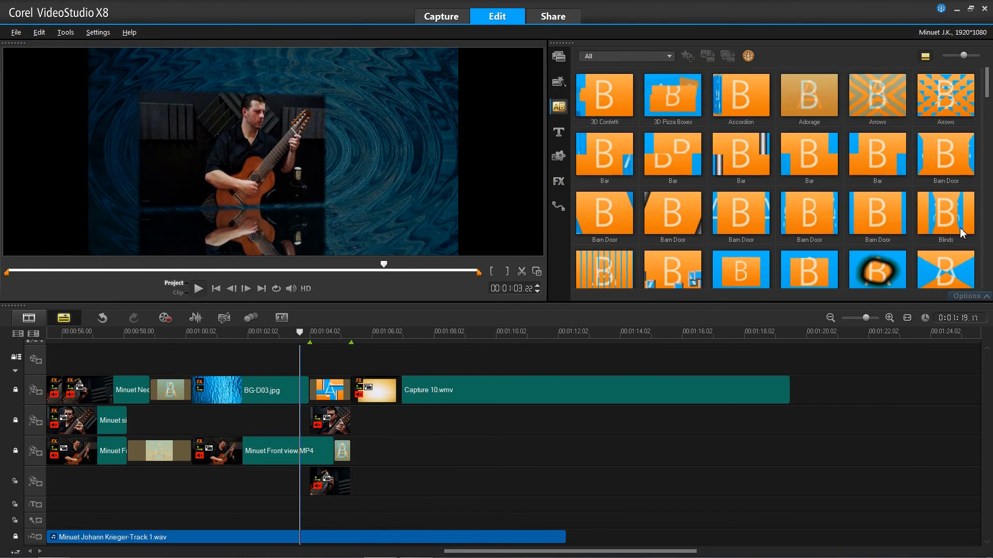
pyautogui.scroll(-5, 842, 170)
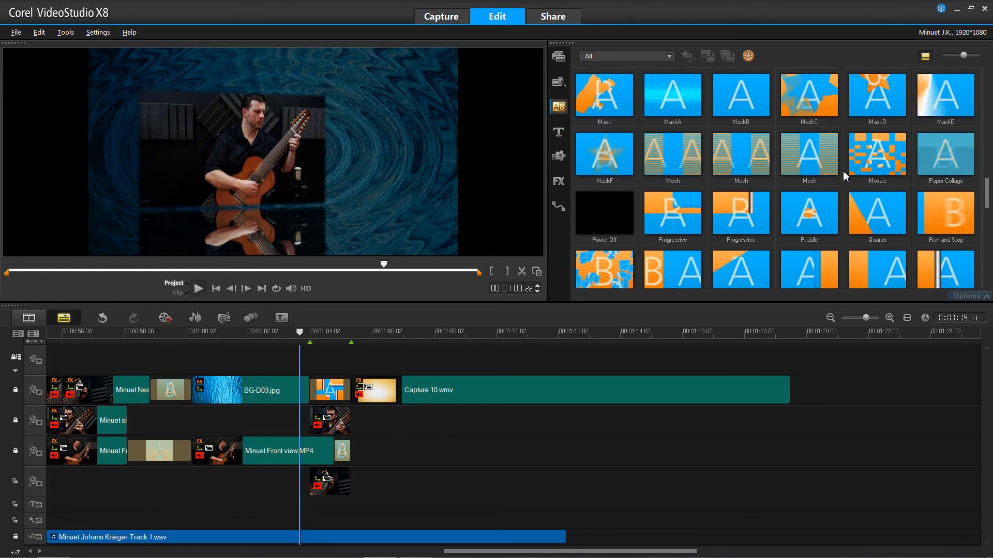
pyautogui.scroll(-3, 847, 199)
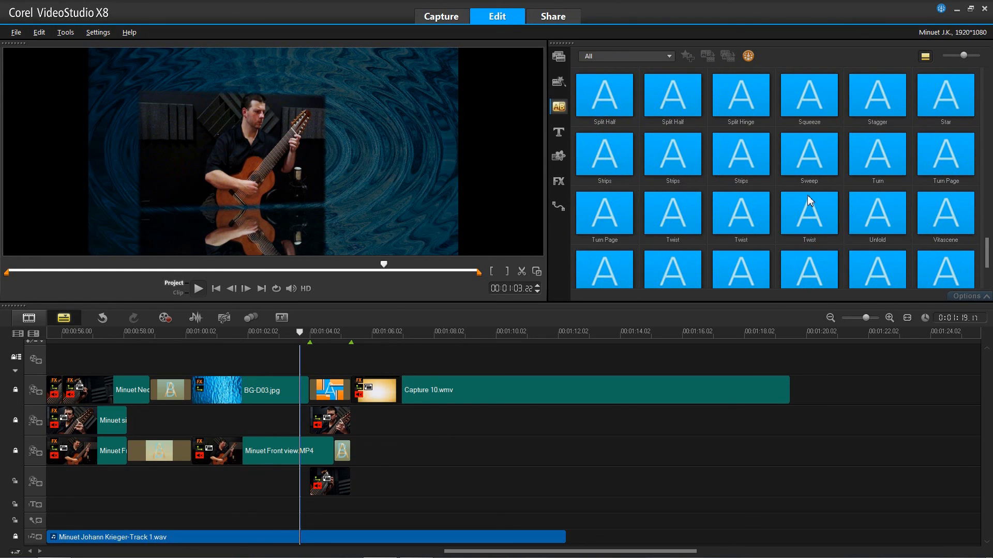
pyautogui.scroll(-1, 810, 200)
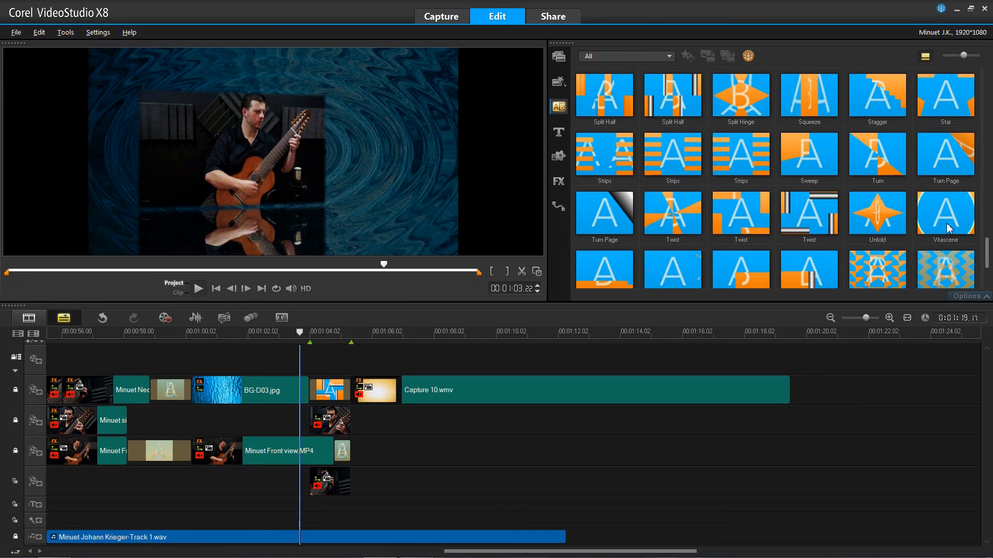
pyautogui.moveTo(969, 216); pyautogui.dragTo(530, 356)
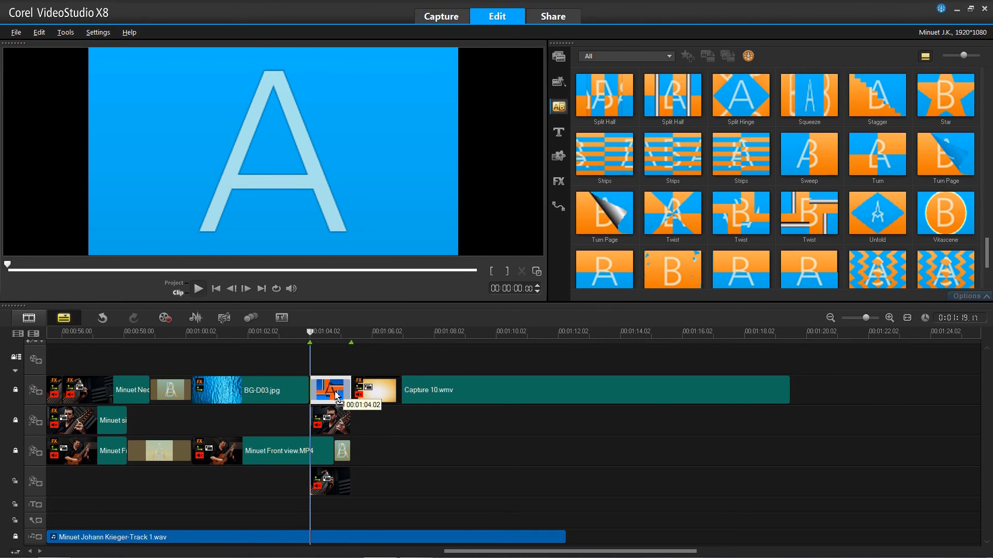
pyautogui.moveTo(336, 396); pyautogui.dragTo(337, 379)
pyautogui.moveTo(292, 333); pyautogui.dragTo(457, 339)
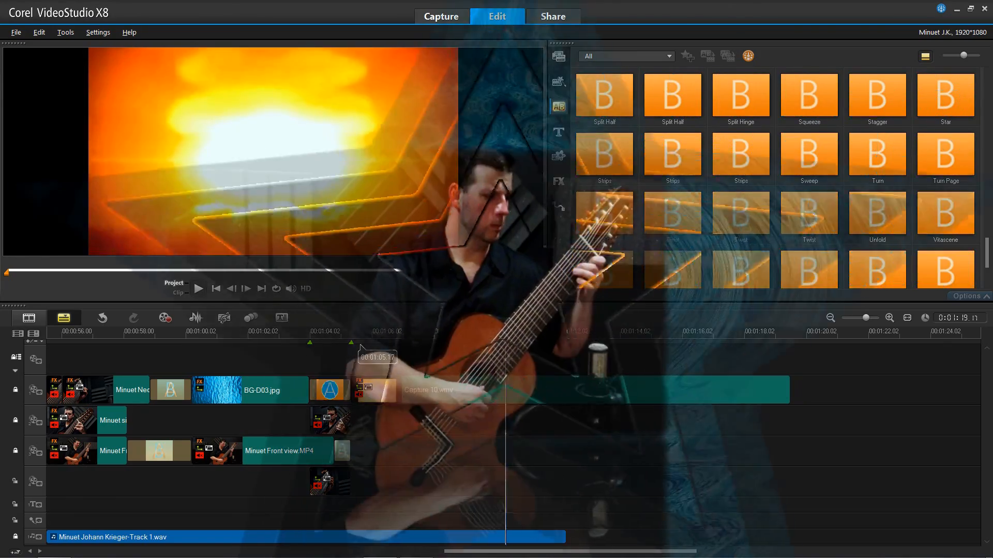